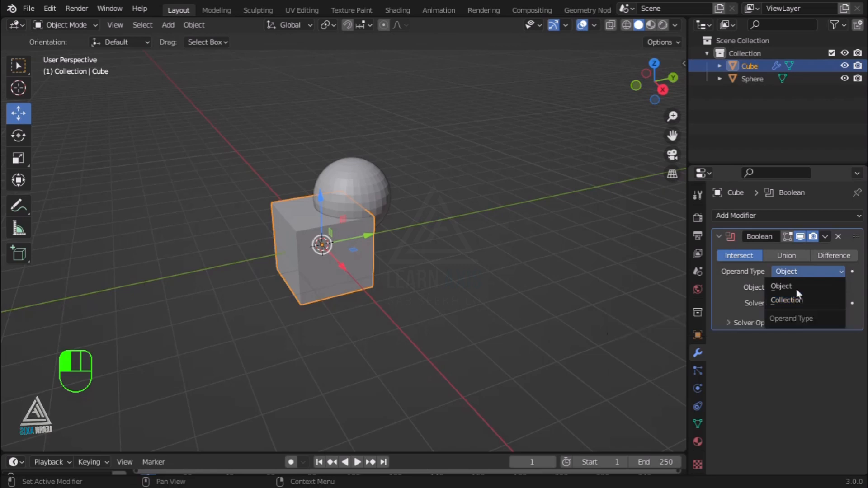
# Step: Set the cube's Intersect Boolean operand type to Object and pick the sphere as its operand
pyautogui.click(795, 287)
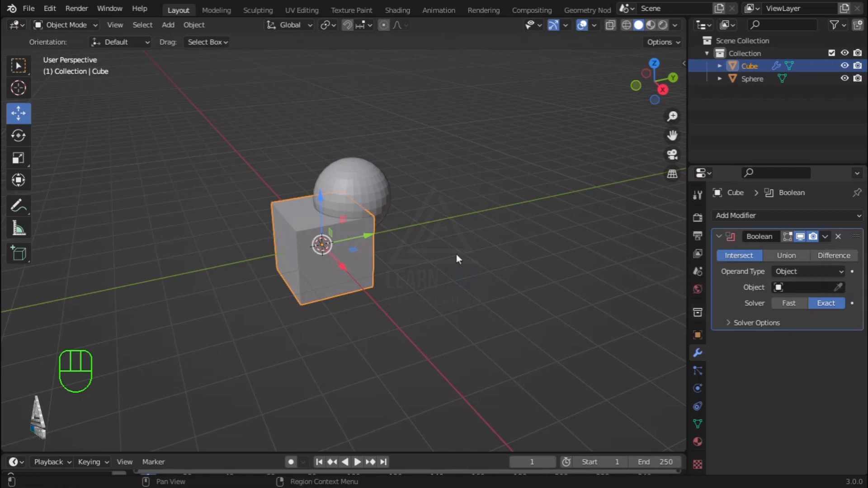
pyautogui.click(382, 198)
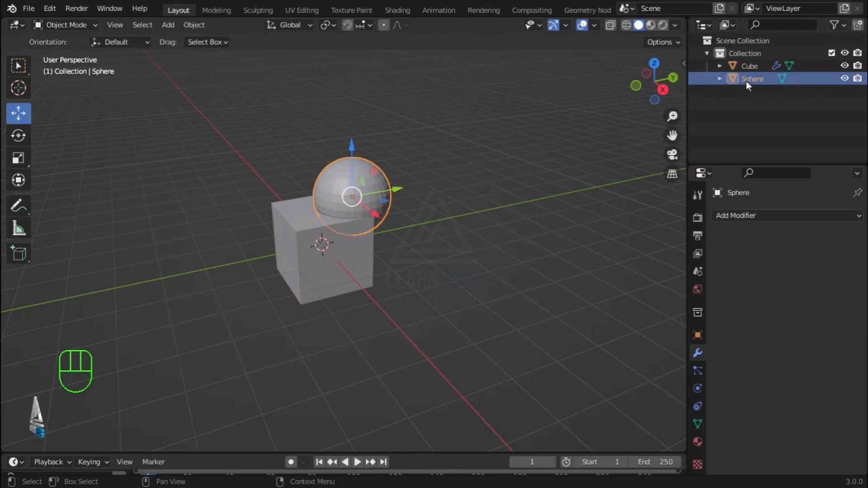
pyautogui.click(357, 255)
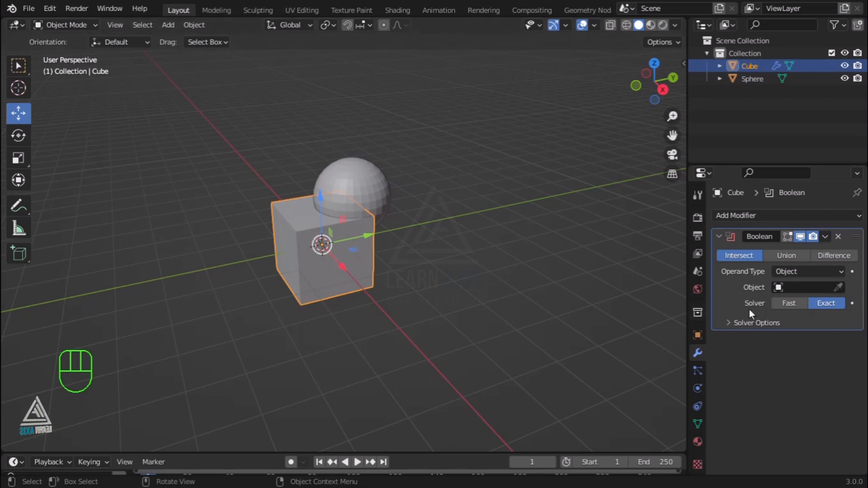
pyautogui.click(780, 286)
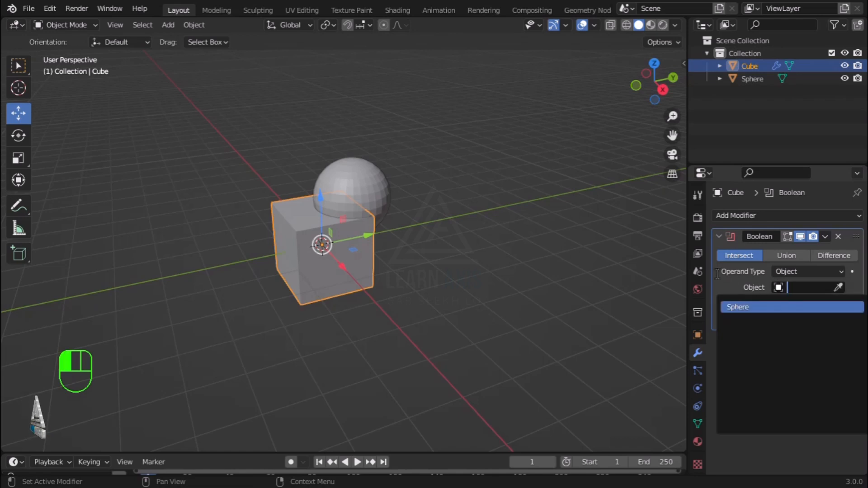
pyautogui.click(804, 286)
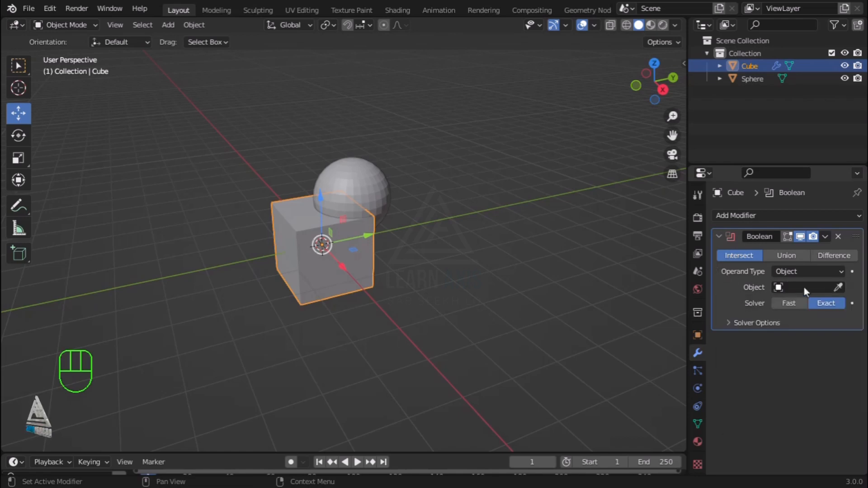
pyautogui.click(839, 287)
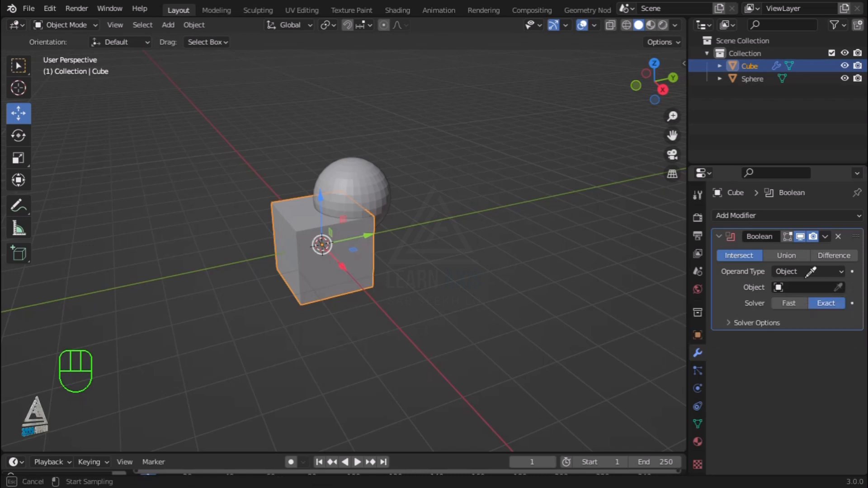
pyautogui.click(365, 180)
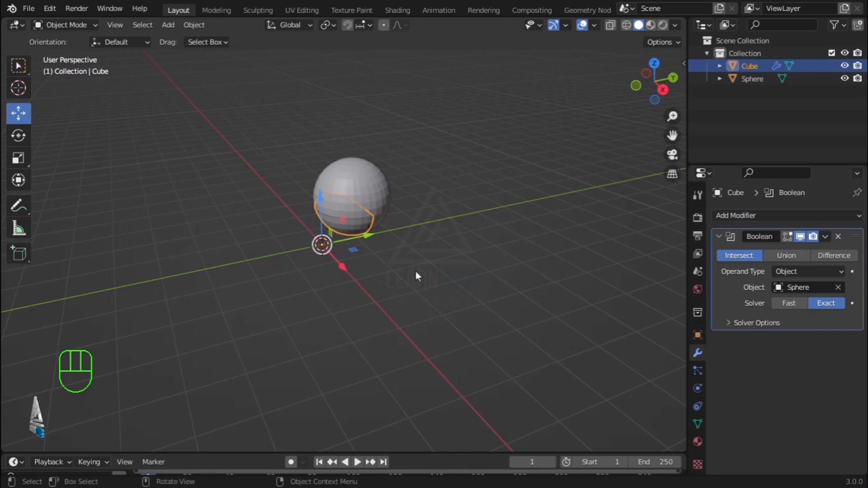
# Step: Hide the sphere in the viewport and examine the cube's Intersect result from several angles
pyautogui.click(747, 82)
pyautogui.click(844, 79)
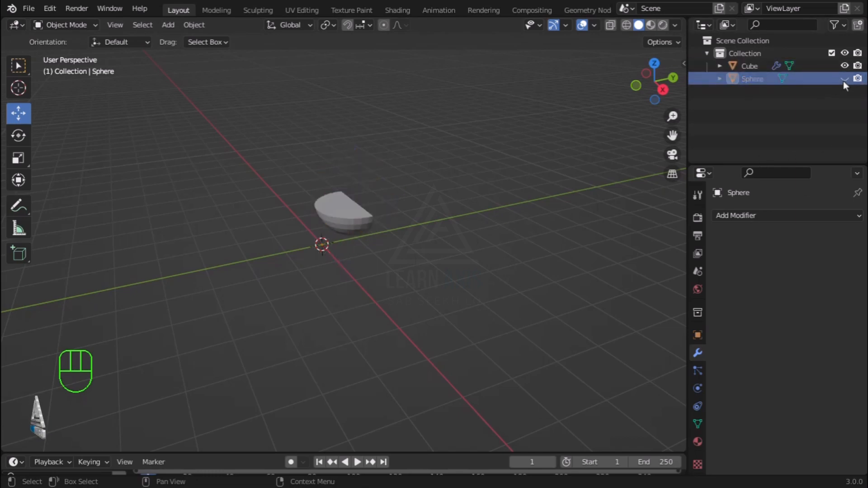
pyautogui.scroll(3, 335, 212)
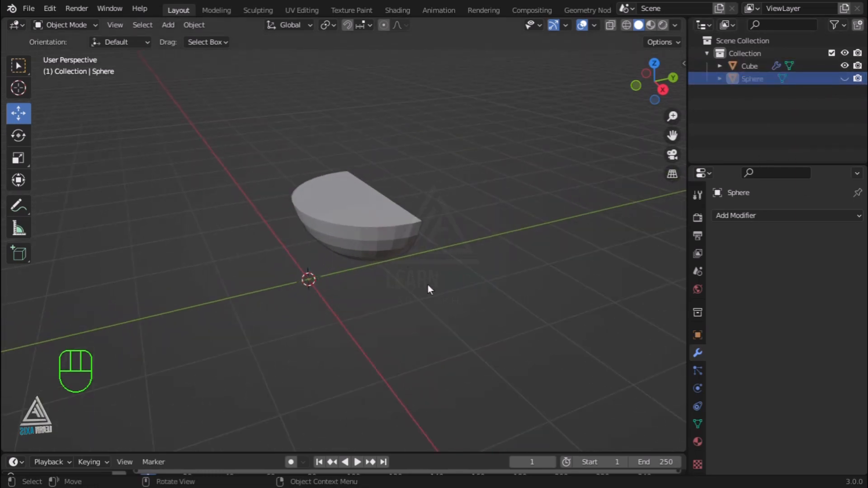
pyautogui.moveTo(435, 298)
pyautogui.mouseDown(button='middle')
pyautogui.moveTo(335, 322)
pyautogui.moveTo(208, 298)
pyautogui.moveTo(332, 312)
pyautogui.moveTo(443, 293)
pyautogui.mouseUp(button='middle')
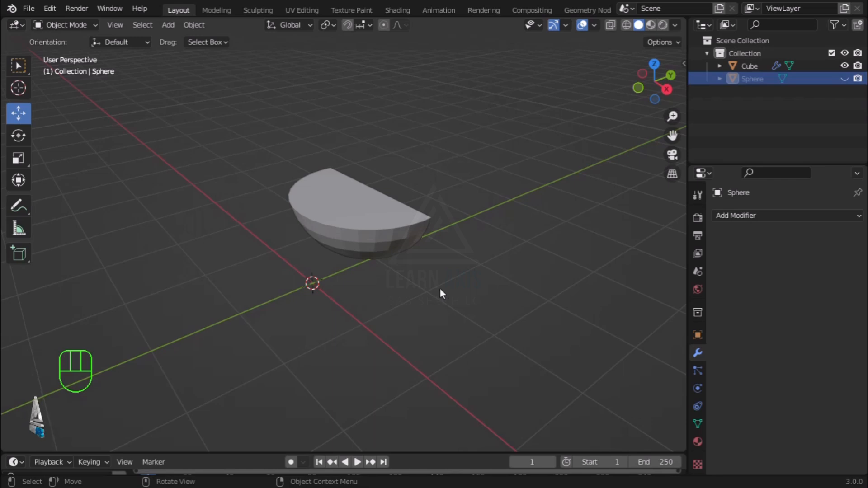
pyautogui.moveTo(424, 293); pyautogui.dragTo(357, 283, button='middle')
# Step: Unhide the sphere and turn off the cube's Boolean modifier display in the viewport to compare the original shapes
pyautogui.click(845, 79)
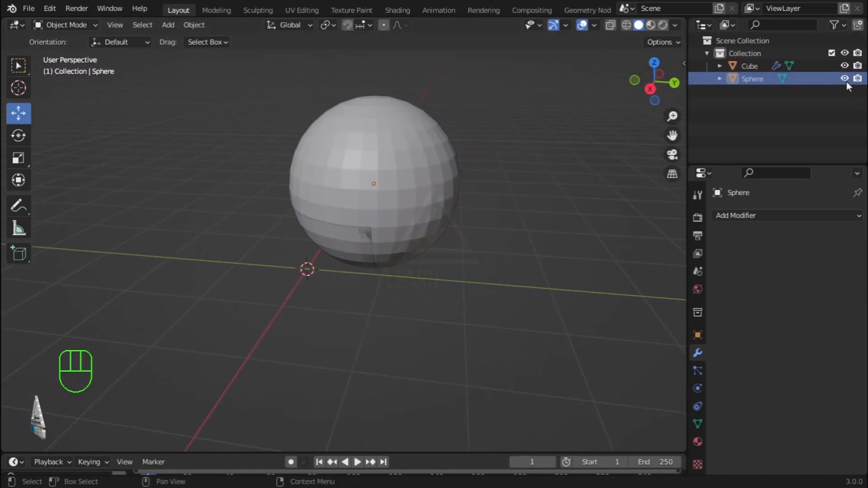
pyautogui.click(756, 66)
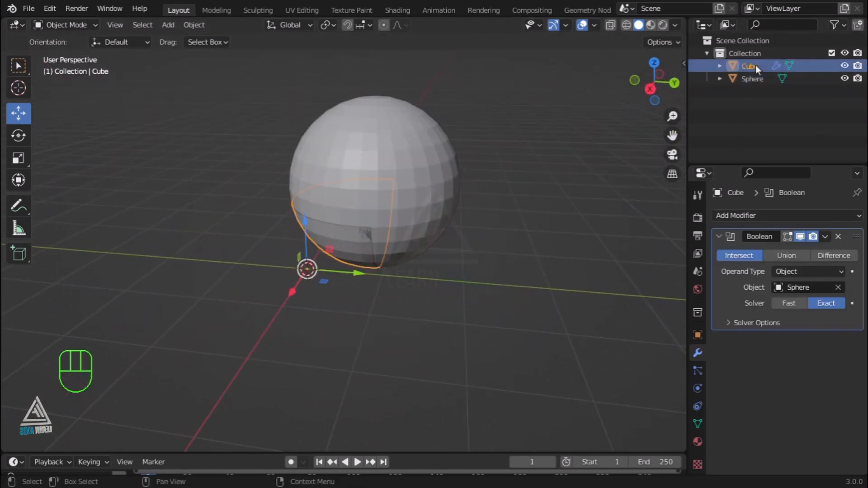
pyautogui.click(802, 237)
pyautogui.click(552, 284)
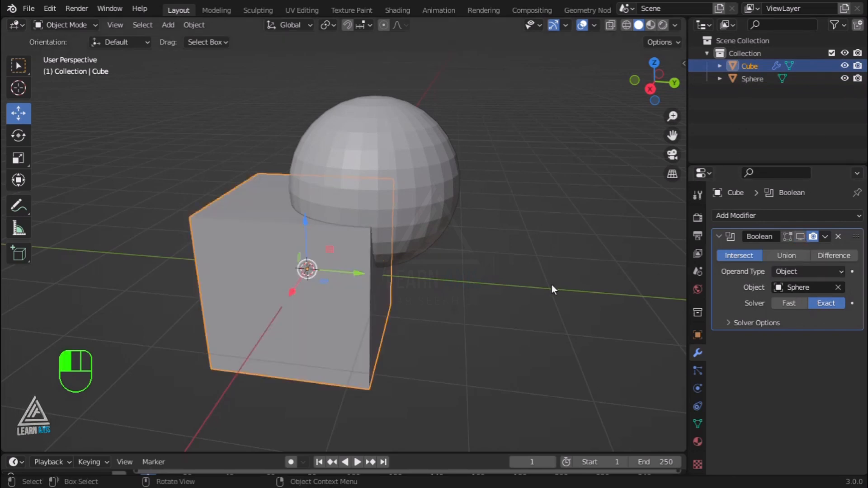
pyautogui.moveTo(460, 300); pyautogui.dragTo(454, 282, button='middle')
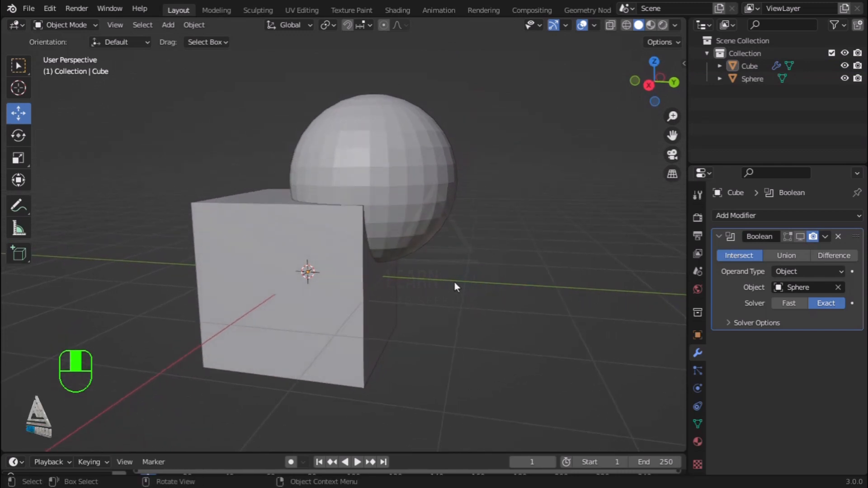
# Step: Switch the viewport to wireframe shading and examine where the cube and sphere overlap
pyautogui.click(626, 28)
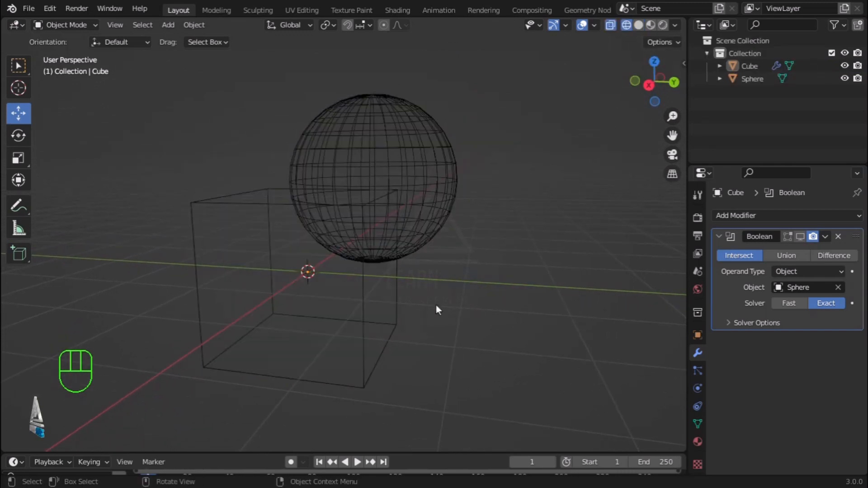
pyautogui.moveTo(436, 304); pyautogui.dragTo(417, 323, button='middle')
pyautogui.moveTo(441, 357); pyautogui.dragTo(367, 189, button='middle')
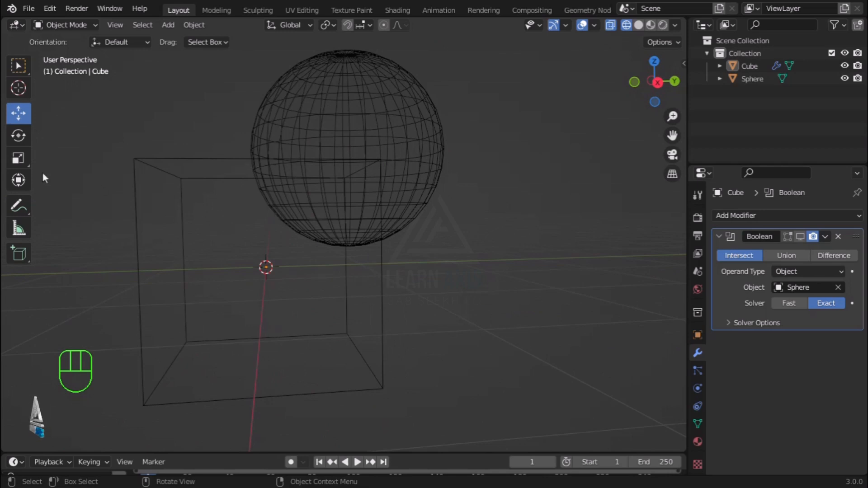
# Step: Outline the overlap between the cube and sphere with a freehand annotation, and undo the stroke
pyautogui.click(18, 206)
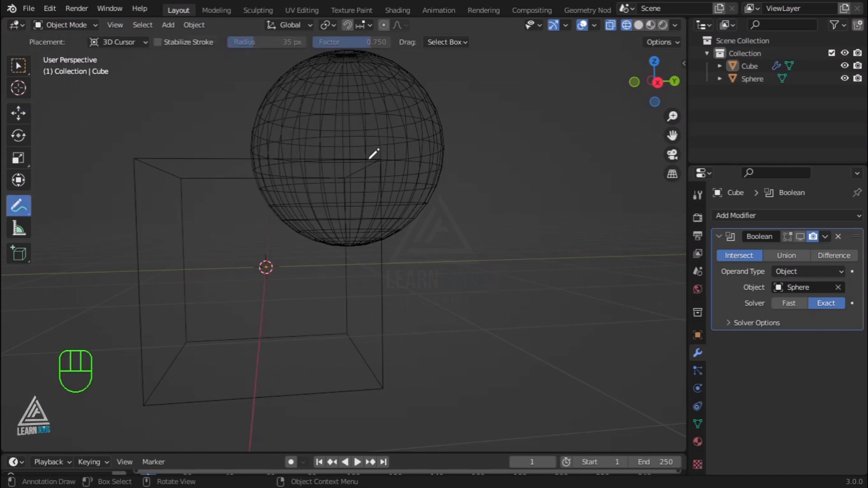
pyautogui.moveTo(378, 159)
pyautogui.mouseDown()
pyautogui.moveTo(244, 154)
pyautogui.moveTo(267, 209)
pyautogui.moveTo(368, 259)
pyautogui.moveTo(389, 204)
pyautogui.moveTo(378, 160)
pyautogui.mouseUp()
pyautogui.click(21, 68)
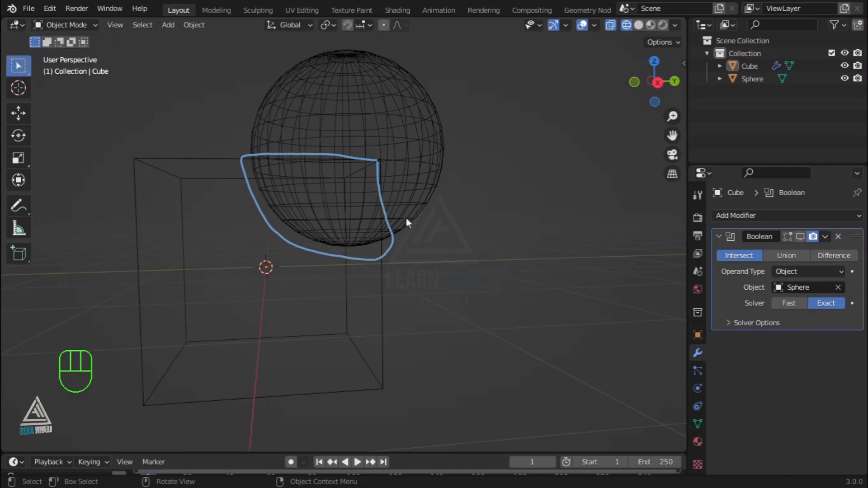
pyautogui.hotkey('ctrl', 'z')
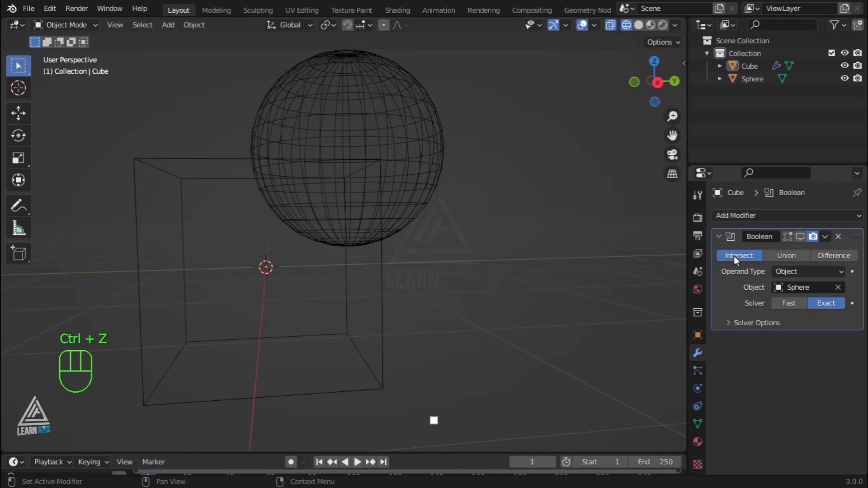
# Step: Re-enable the Boolean's viewport display with the sphere hidden and examine the intersected shape in solid shading
pyautogui.click(800, 237)
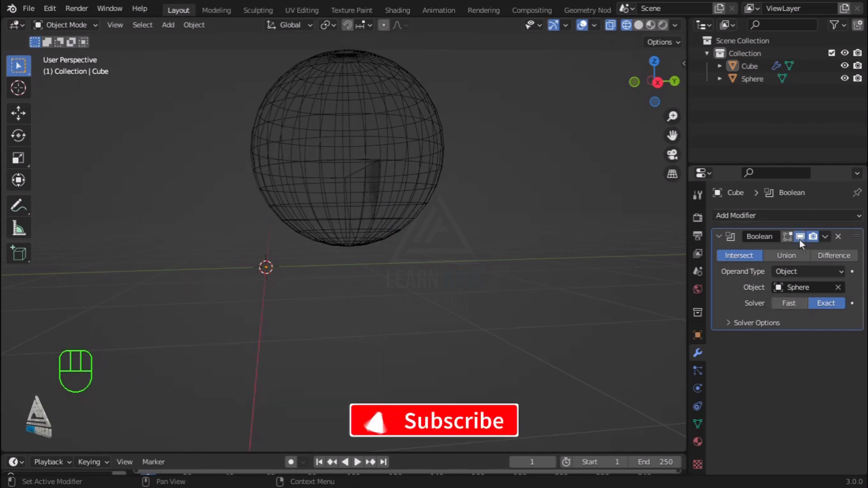
pyautogui.click(845, 79)
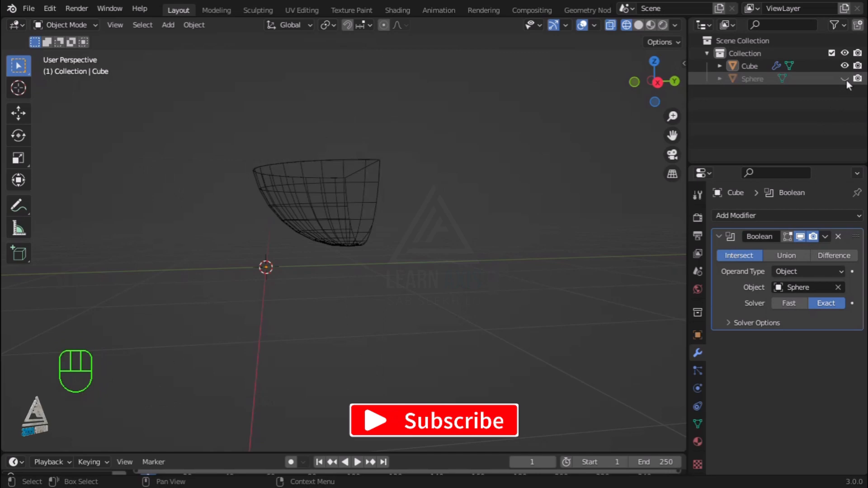
pyautogui.click(638, 25)
pyautogui.moveTo(530, 308)
pyautogui.mouseDown(button='middle')
pyautogui.moveTo(493, 390)
pyautogui.moveTo(330, 363)
pyautogui.moveTo(572, 384)
pyautogui.moveTo(440, 379)
pyautogui.moveTo(329, 340)
pyautogui.moveTo(433, 382)
pyautogui.moveTo(498, 374)
pyautogui.moveTo(513, 361)
pyautogui.moveTo(515, 335)
pyautogui.mouseUp(button='middle')
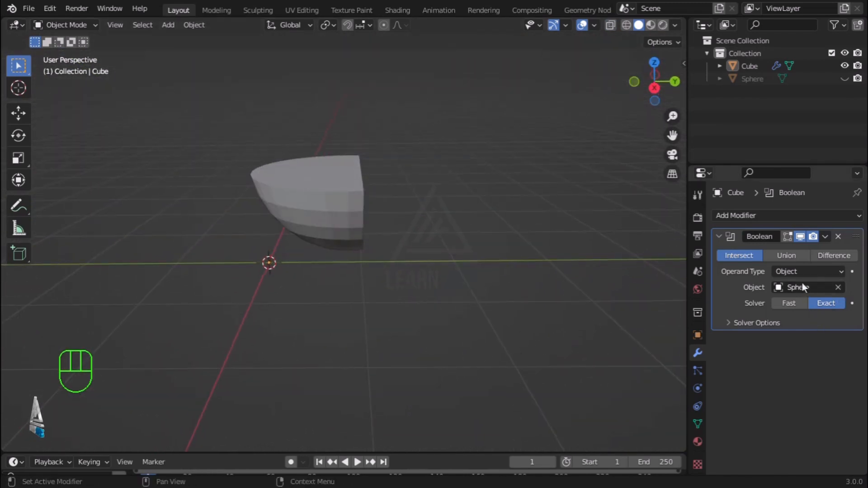
# Step: Clear the operand object of the cube's Boolean modifier and unhide the sphere
pyautogui.click(838, 288)
pyautogui.click(845, 79)
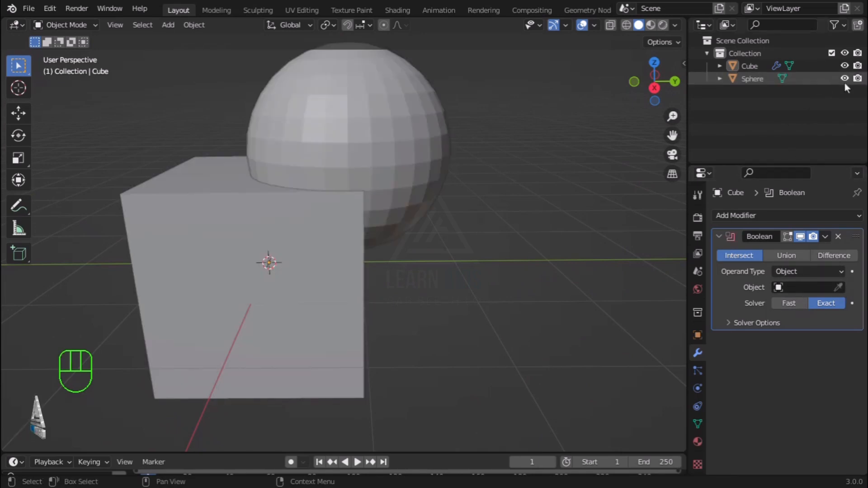
pyautogui.scroll(-3, 543, 258)
pyautogui.moveTo(542, 258); pyautogui.dragTo(520, 271, button='middle')
# Step: Change the cube's Boolean operation to Union and pick the sphere as its operand object
pyautogui.click(780, 256)
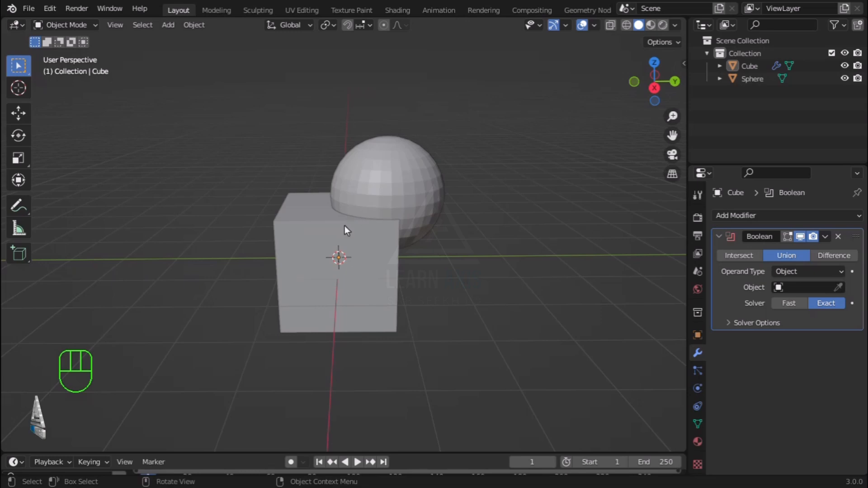
pyautogui.click(416, 201)
pyautogui.click(382, 299)
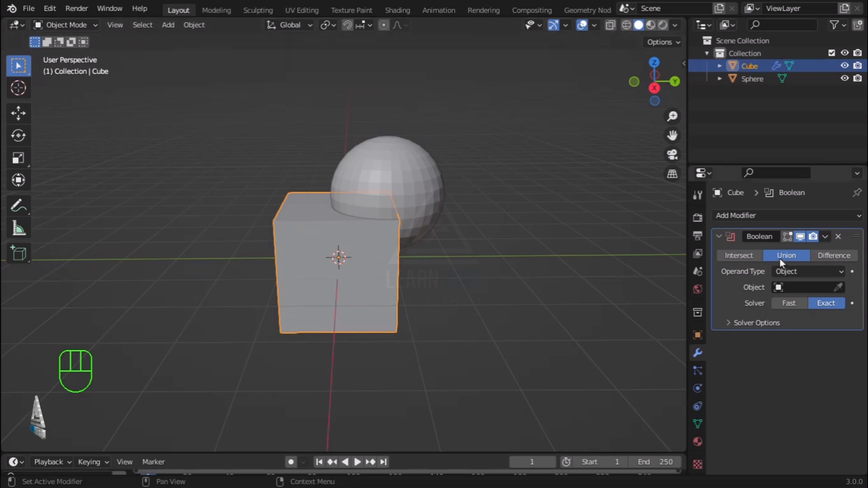
pyautogui.click(840, 290)
pyautogui.click(430, 174)
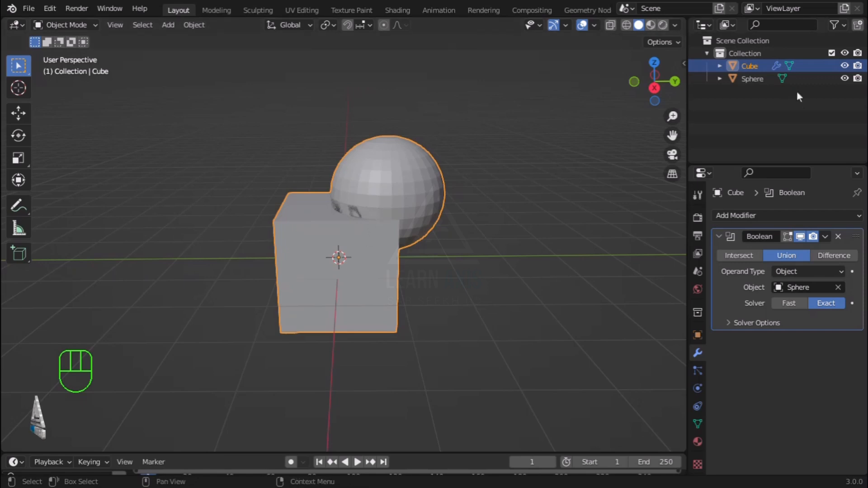
# Step: Hide the original sphere and examine the Union result with nothing selected
pyautogui.click(845, 78)
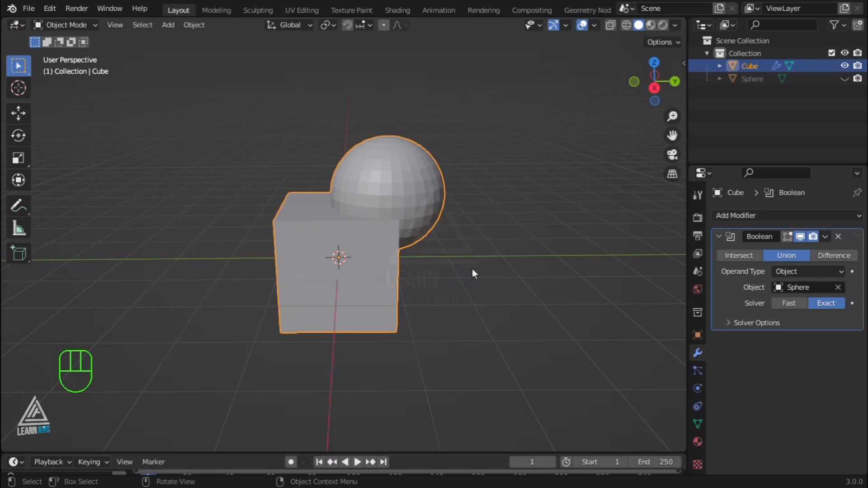
pyautogui.click(488, 271)
pyautogui.moveTo(508, 277); pyautogui.dragTo(492, 343, button='middle')
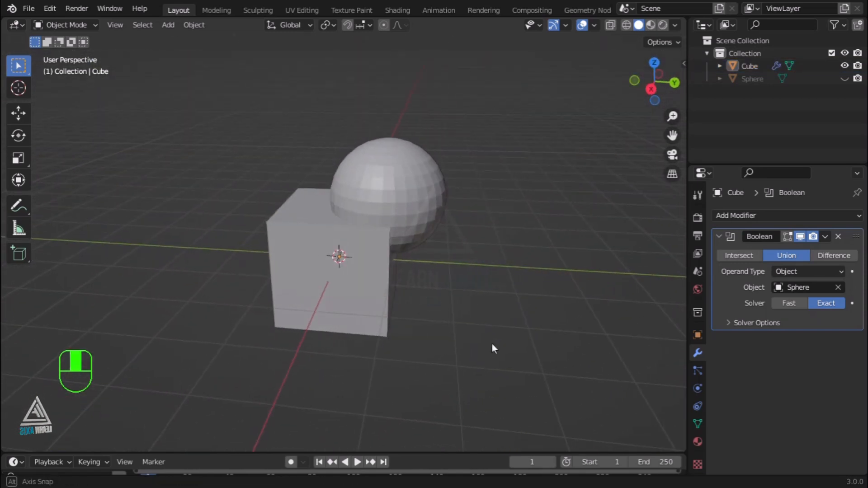
pyautogui.click(824, 237)
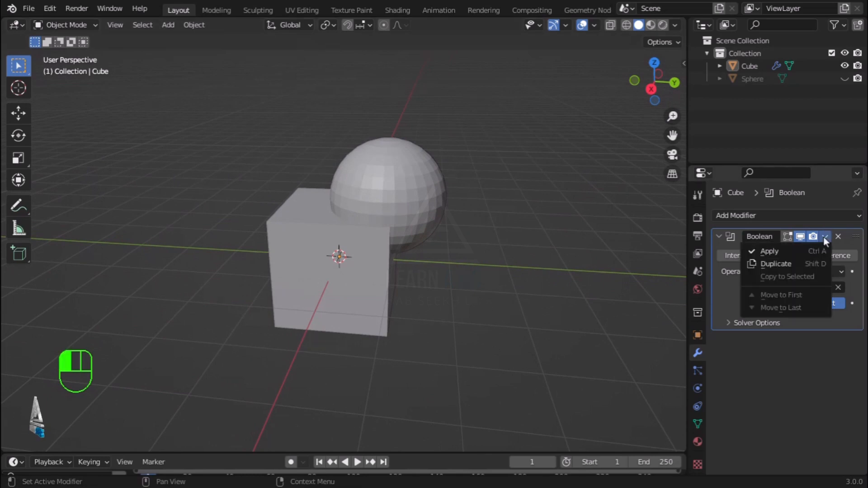
pyautogui.click(824, 237)
pyautogui.click(827, 237)
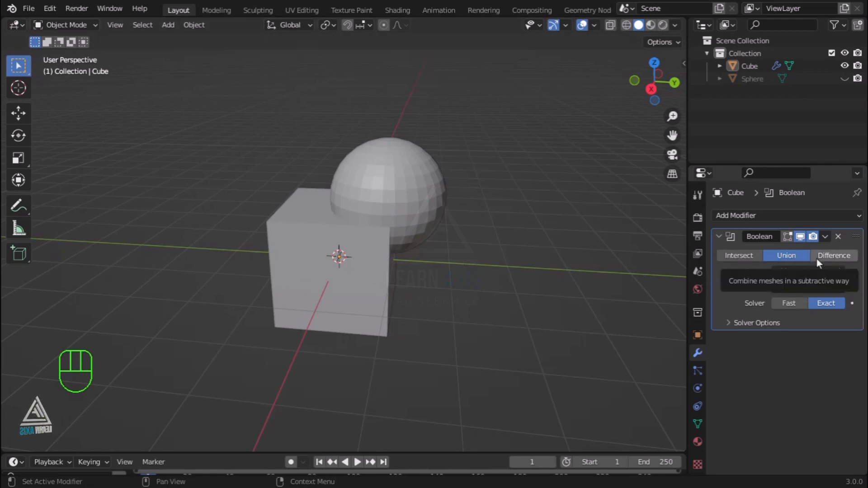
# Step: Clear the Boolean's operand object and change the operation to Difference with the sphere unhidden
pyautogui.click(837, 289)
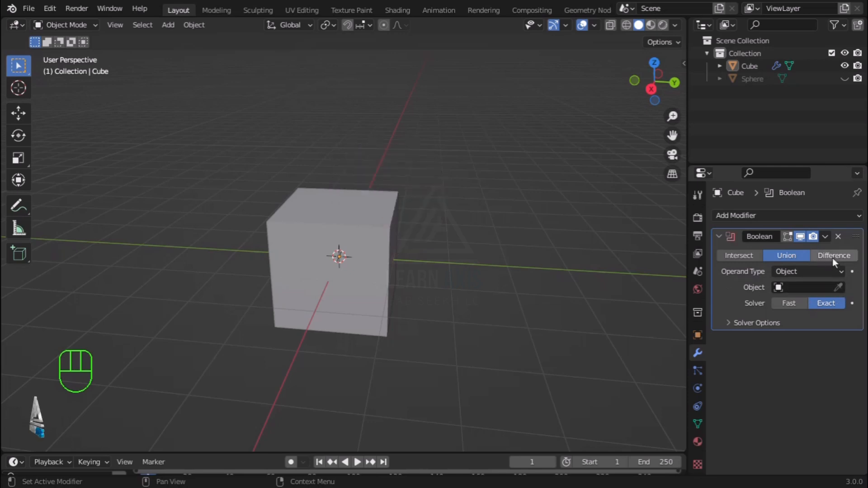
pyautogui.click(832, 259)
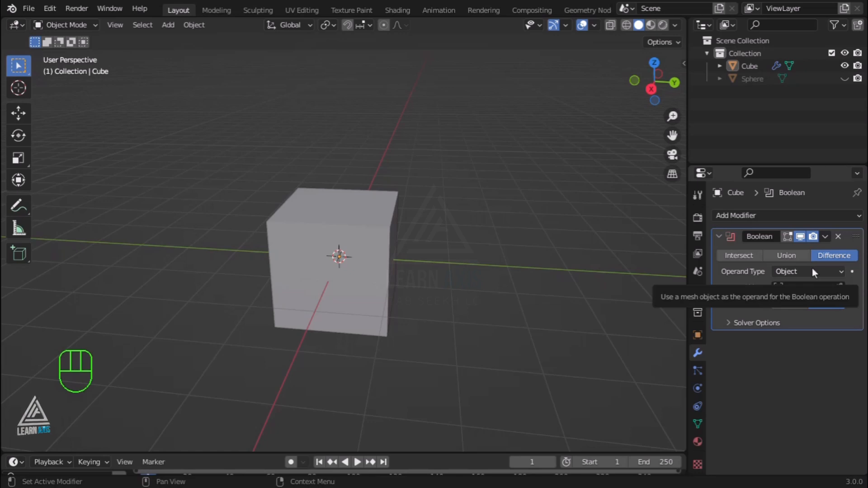
pyautogui.click(845, 78)
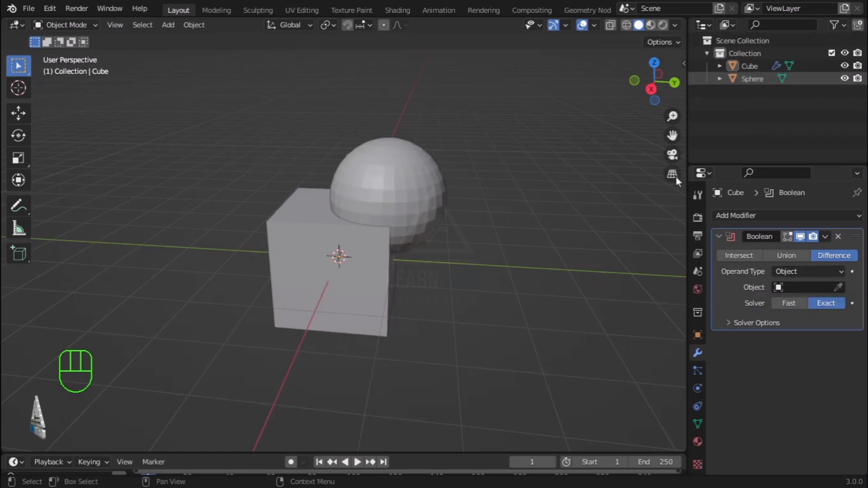
# Step: Pick the sphere as the operand object of the cube's Difference Boolean
pyautogui.click(373, 281)
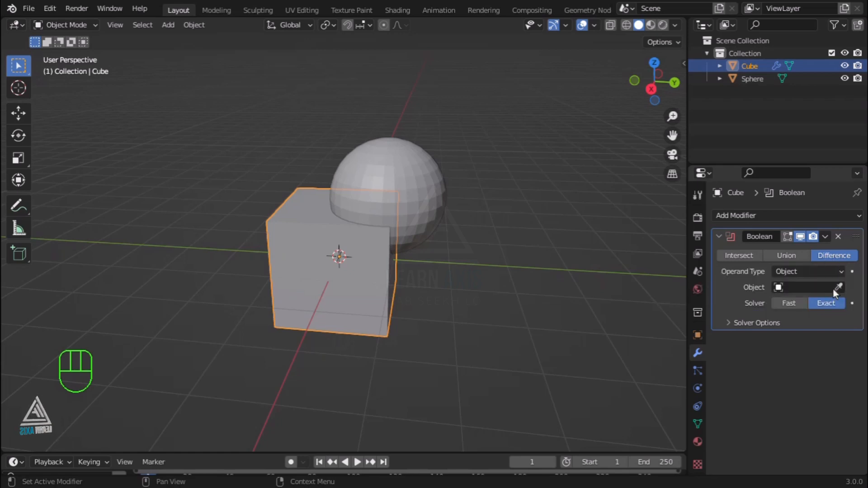
pyautogui.click(787, 288)
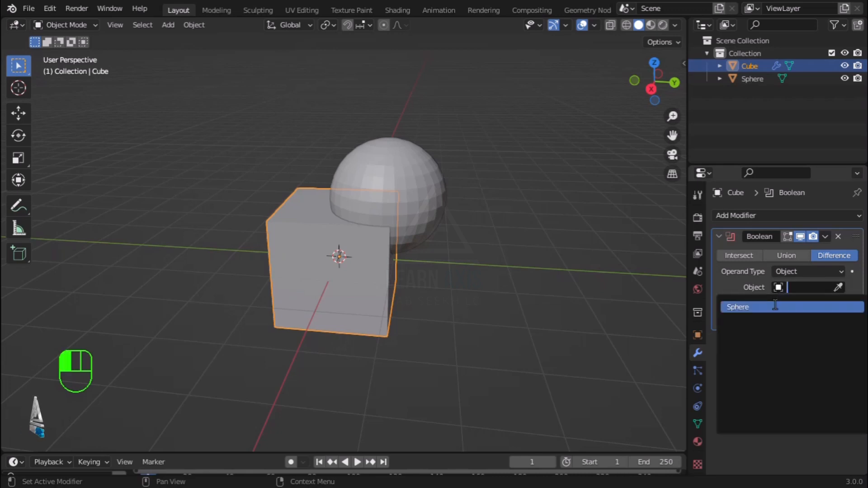
pyautogui.click(742, 304)
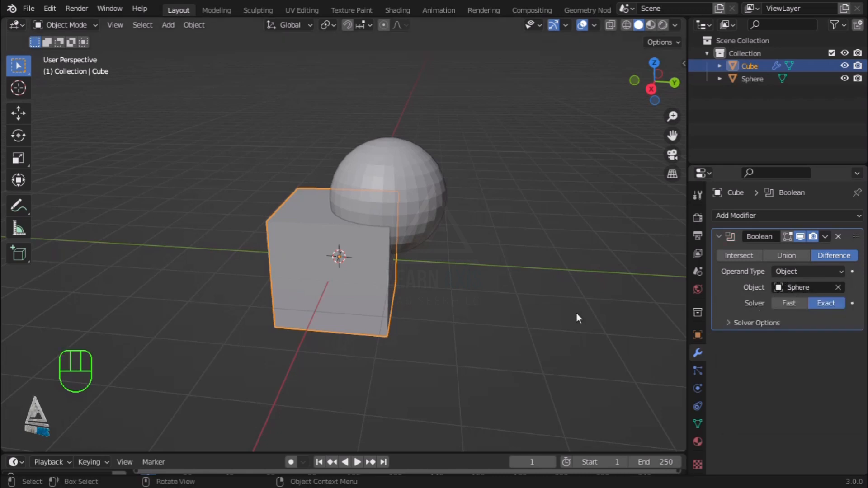
# Step: Hide the sphere and examine the Difference cut in the cube's corner with nothing selected
pyautogui.click(845, 79)
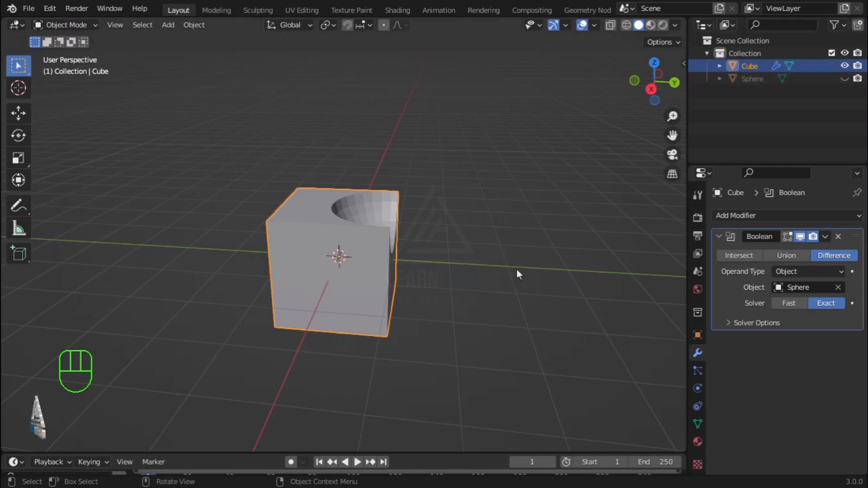
pyautogui.click(473, 349)
pyautogui.moveTo(468, 355); pyautogui.dragTo(433, 377, button='middle')
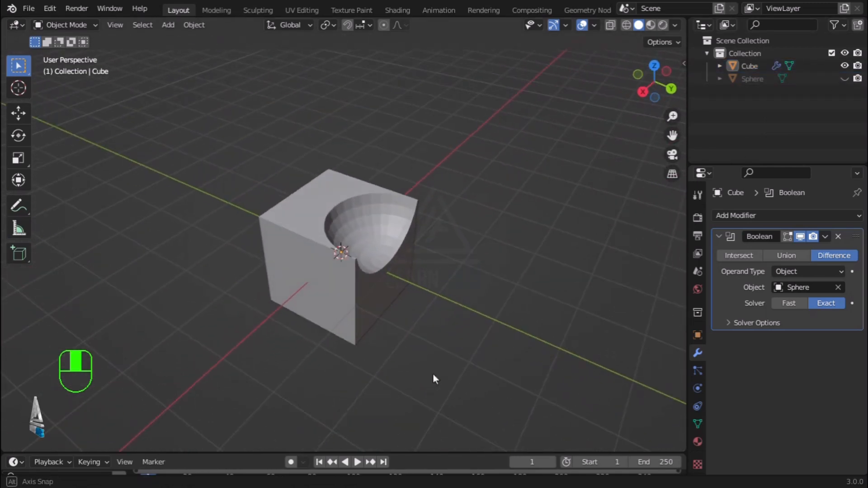
pyautogui.scroll(2, 378, 229)
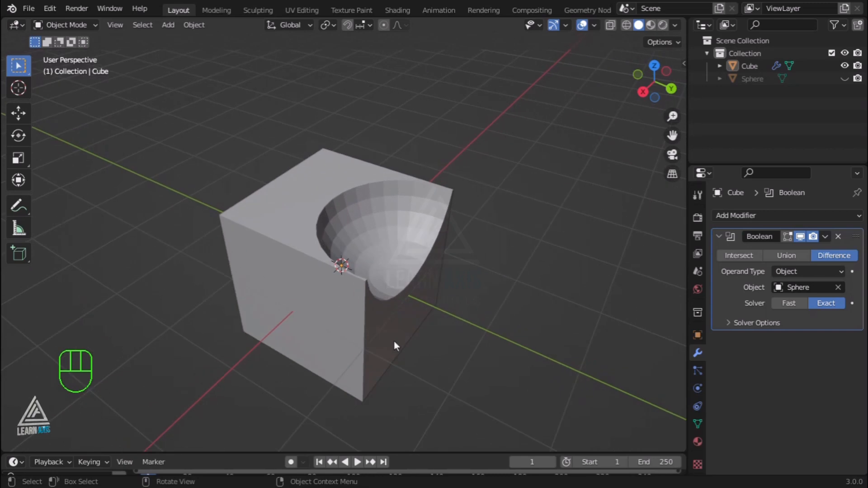
pyautogui.moveTo(395, 341); pyautogui.dragTo(426, 313, button='middle')
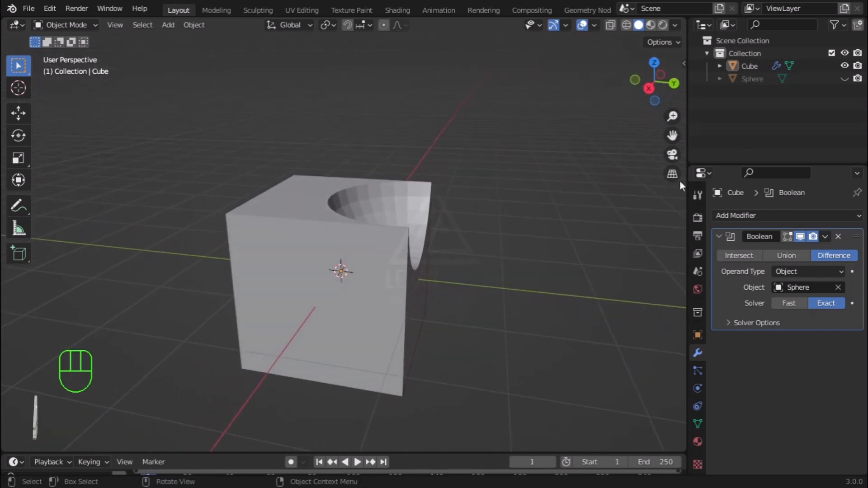
# Step: Unhide the sphere and move it along the Y axis so it sits centred over the cube's top face
pyautogui.click(845, 79)
pyautogui.click(415, 152)
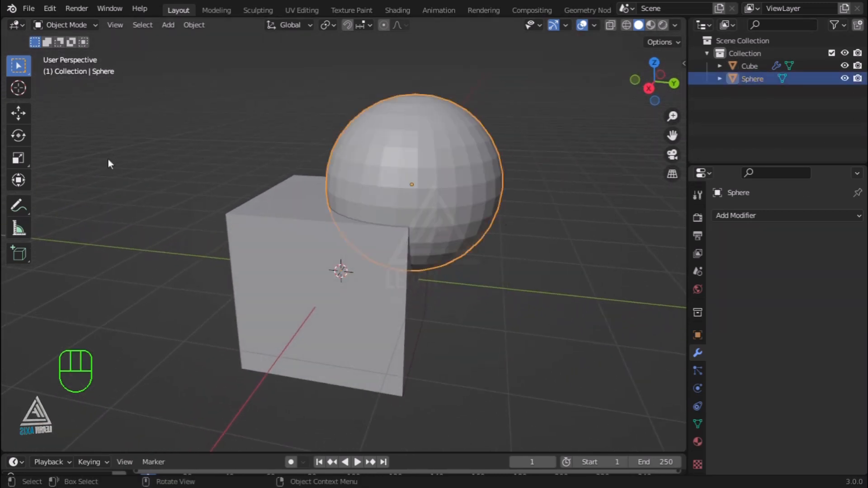
pyautogui.click(18, 113)
pyautogui.moveTo(462, 189); pyautogui.dragTo(382, 181)
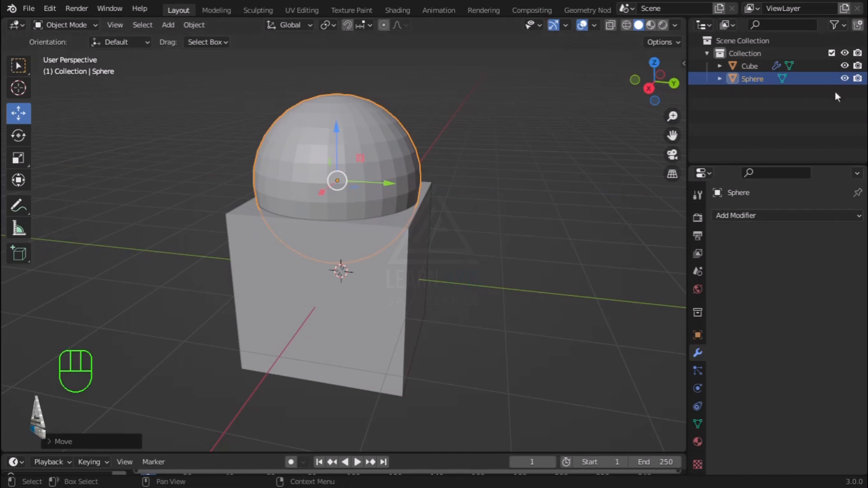
# Step: Hide the sphere and examine the bowl-shaped cut in the top of the cube, with the cube selected
pyautogui.click(845, 78)
pyautogui.moveTo(495, 330); pyautogui.dragTo(444, 307, button='middle')
pyautogui.click(422, 312)
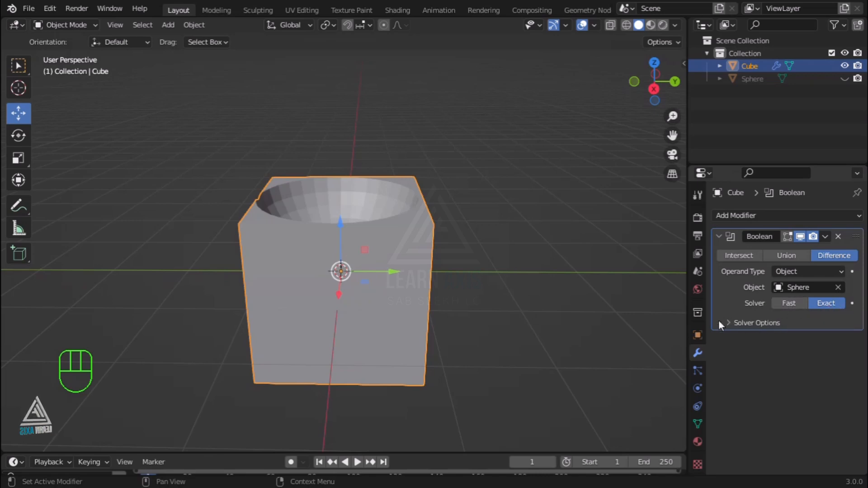
# Step: Enable Self Intersection in the Boolean's solver options and examine the cut cube in wireframe shading
pyautogui.click(727, 323)
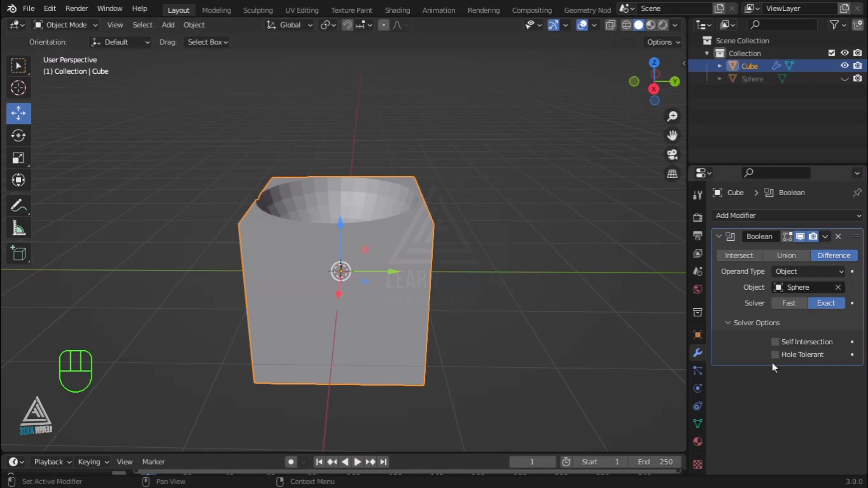
pyautogui.click(776, 342)
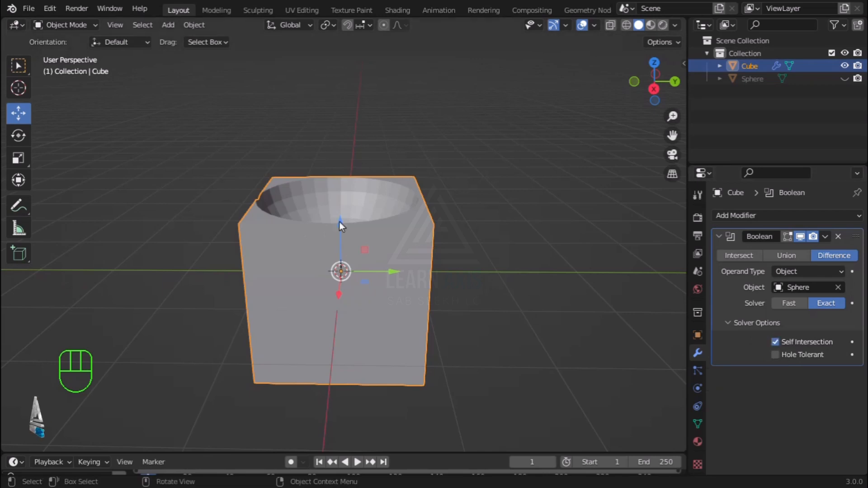
pyautogui.moveTo(316, 228); pyautogui.dragTo(507, 358, button='middle')
pyautogui.click(627, 24)
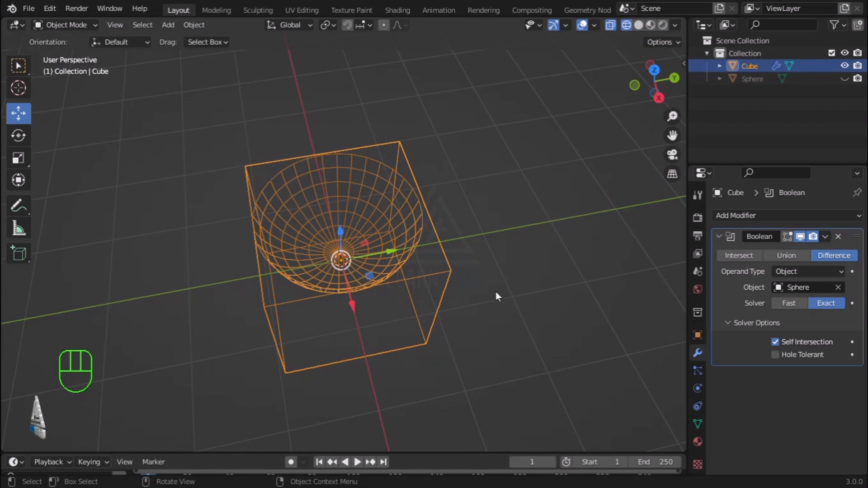
pyautogui.moveTo(496, 292); pyautogui.dragTo(357, 264, button='middle')
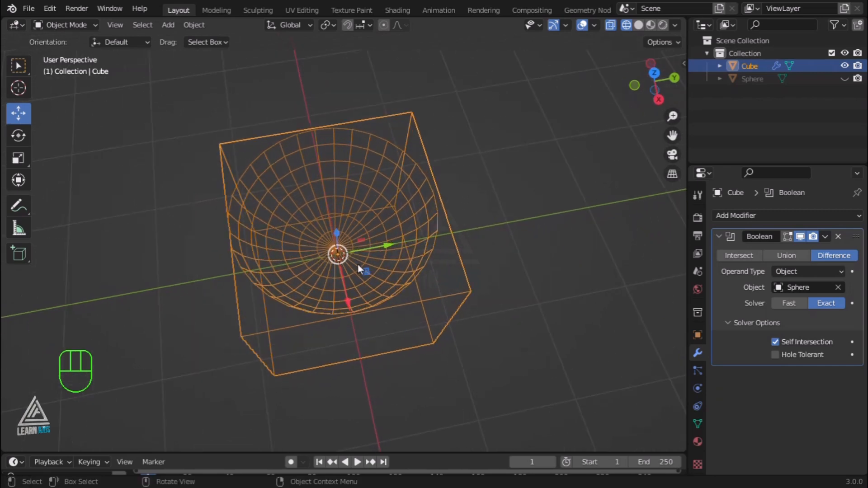
pyautogui.moveTo(453, 308); pyautogui.dragTo(439, 243, button='middle')
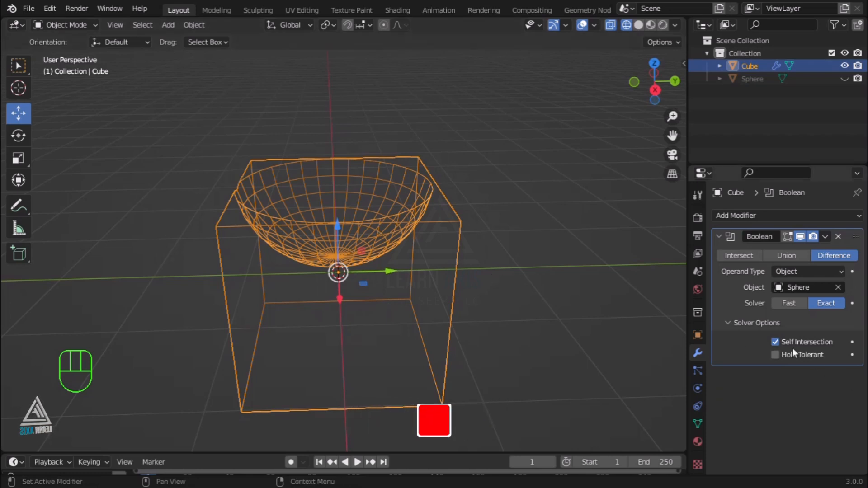
# Step: Disable Self Intersection, then try the Fast solver to view its Overlap Threshold option and return to Exact
pyautogui.click(777, 342)
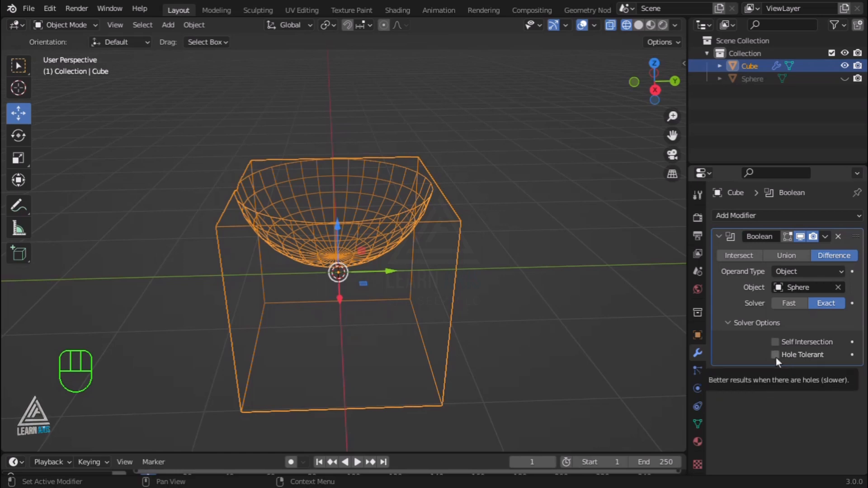
pyautogui.click(793, 303)
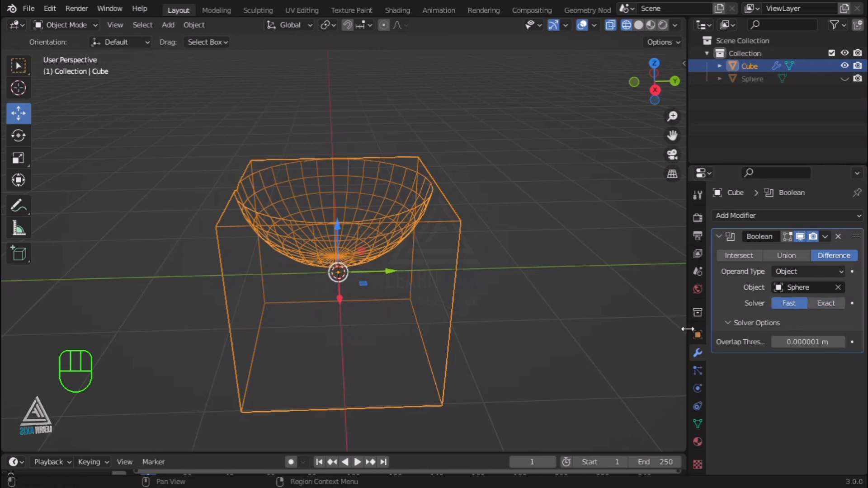
pyautogui.moveTo(687, 329); pyautogui.dragTo(658, 330)
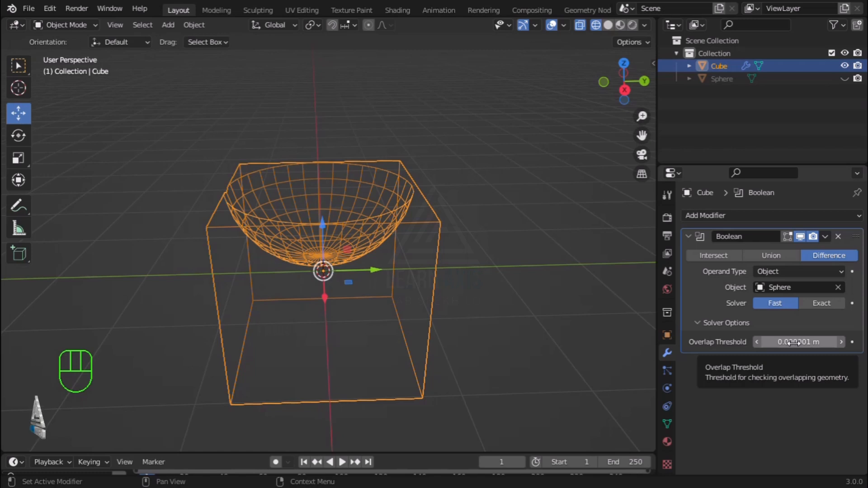
pyautogui.click(823, 307)
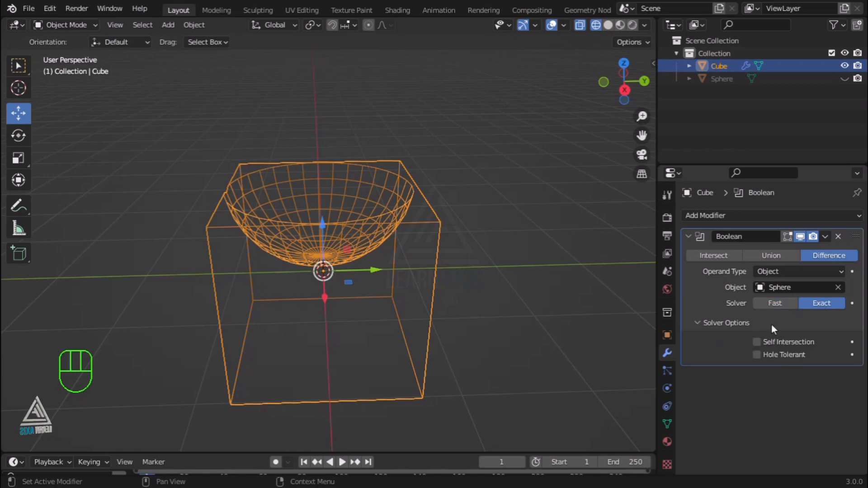
pyautogui.click(706, 323)
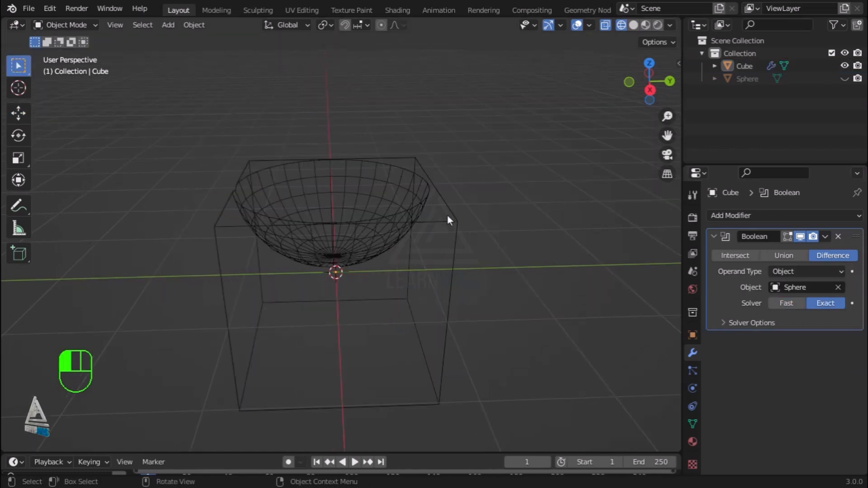
# Step: Unhide the sphere and return the viewport to solid shading
pyautogui.click(448, 215)
pyautogui.click(762, 80)
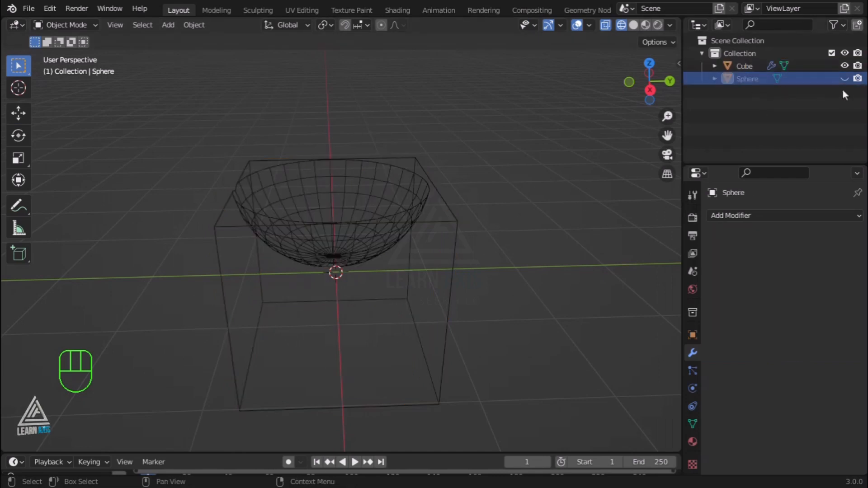
pyautogui.click(844, 78)
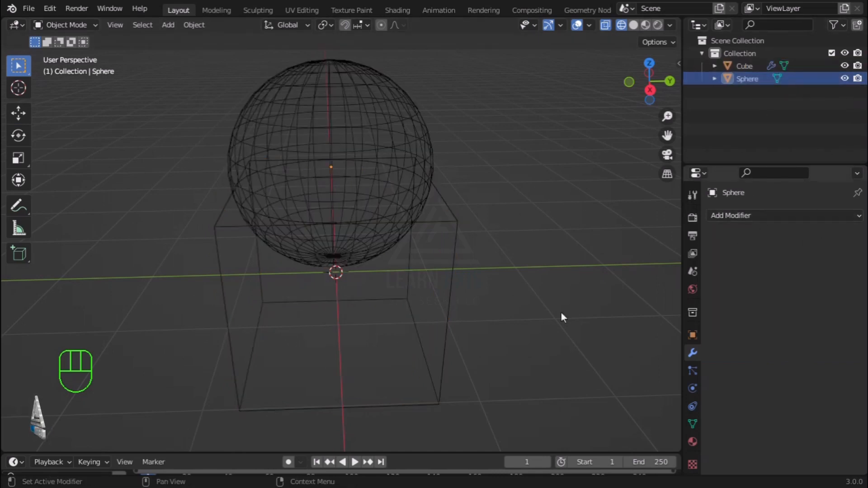
pyautogui.click(633, 25)
# Step: Scale the sphere down slightly and shift it a little along Y to centre it over the cube
pyautogui.click(478, 257)
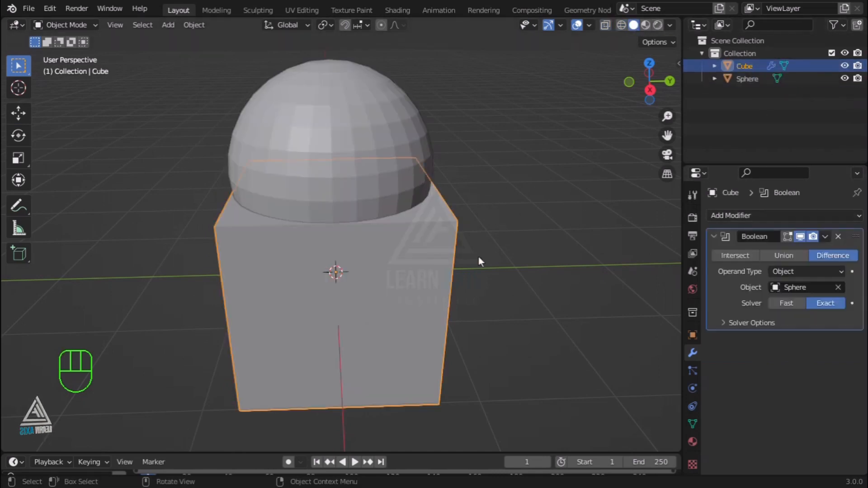
pyautogui.click(333, 176)
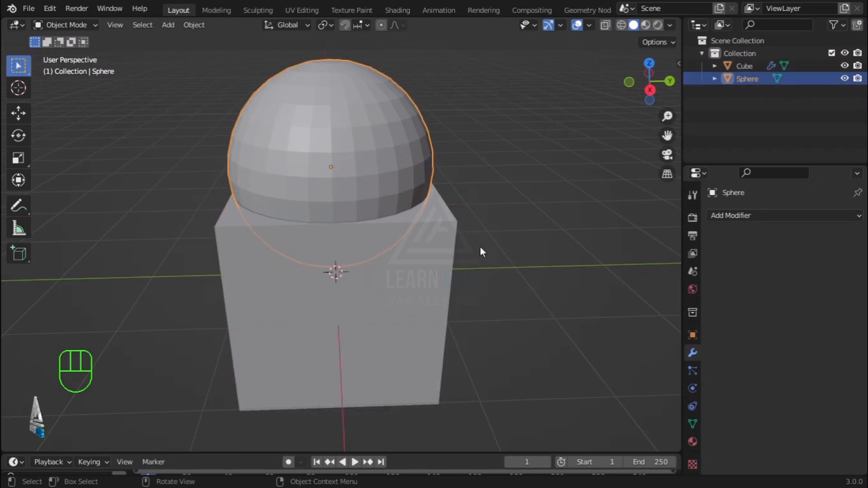
pyautogui.press('s')
pyautogui.click(497, 245)
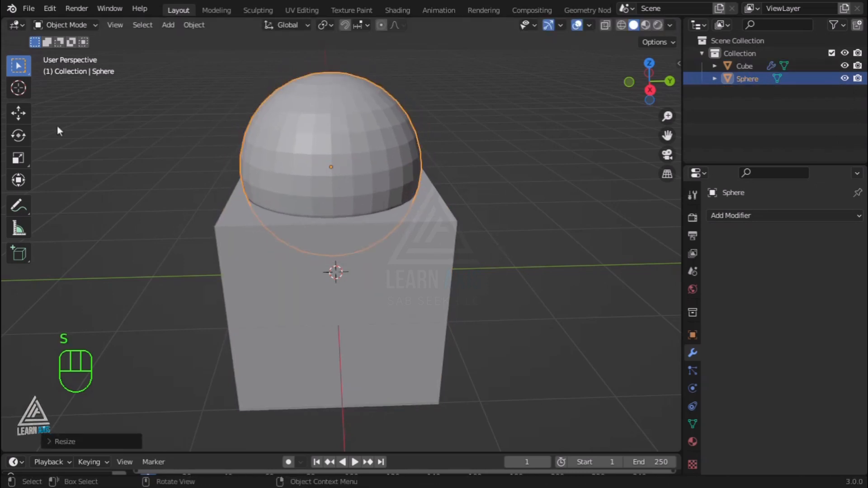
pyautogui.click(18, 114)
pyautogui.click(365, 168)
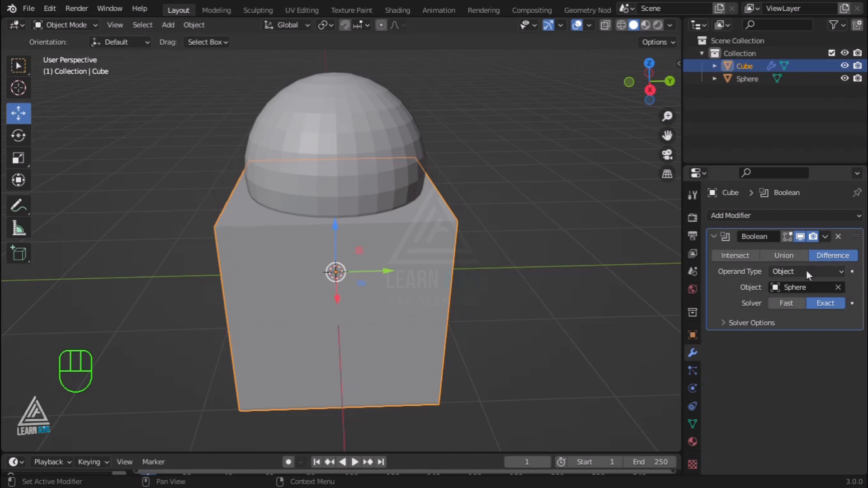
# Step: Change the cube's Boolean operation to Union and apply the modifier
pyautogui.click(824, 237)
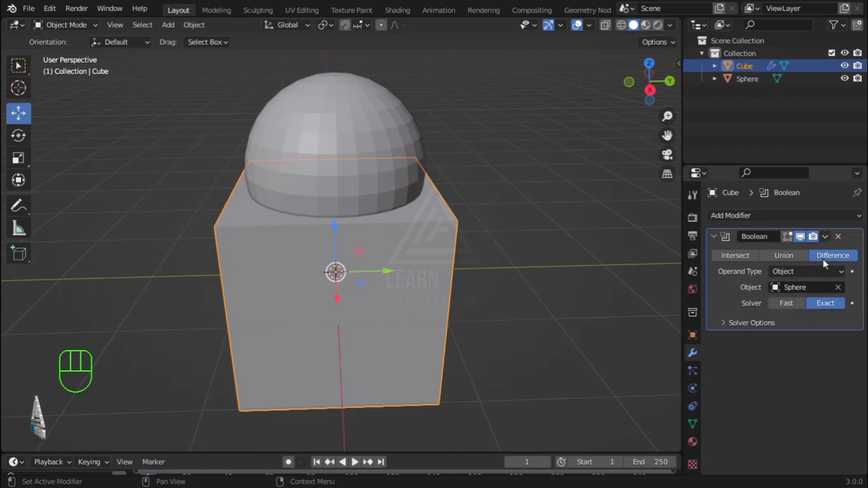
pyautogui.click(797, 259)
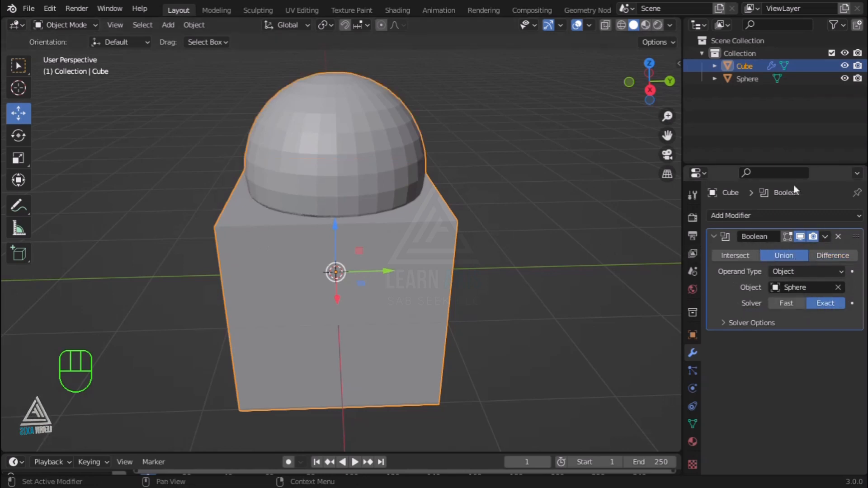
pyautogui.click(825, 237)
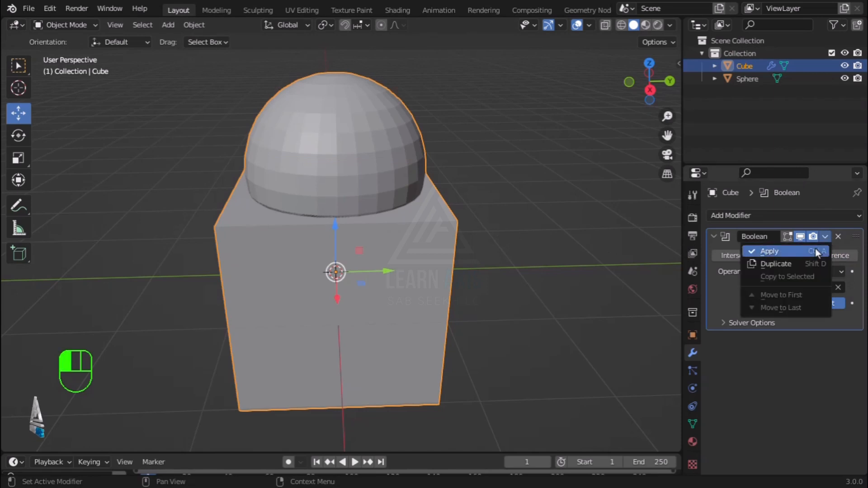
pyautogui.click(816, 251)
# Step: Delete the original sphere, then select and examine the merged cube
pyautogui.click(744, 79)
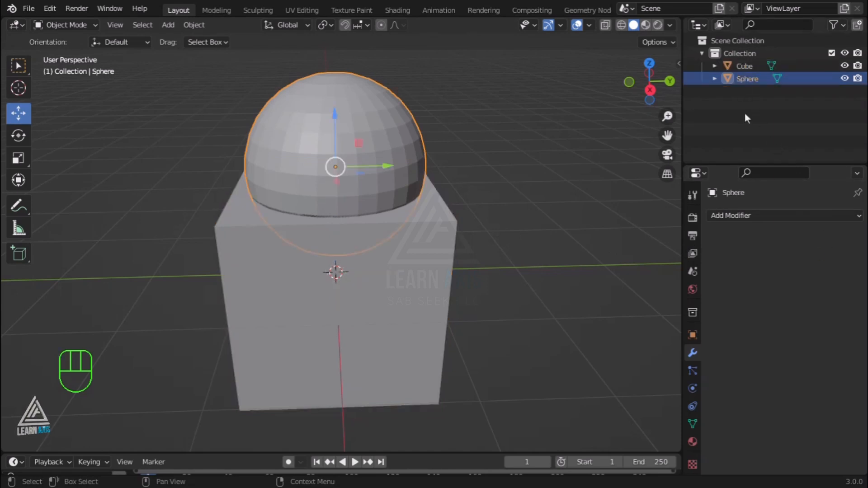
pyautogui.press('x')
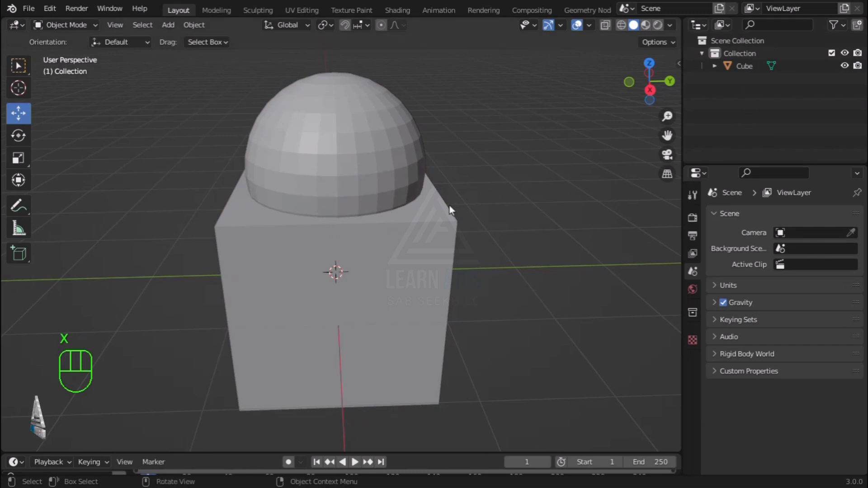
pyautogui.click(326, 154)
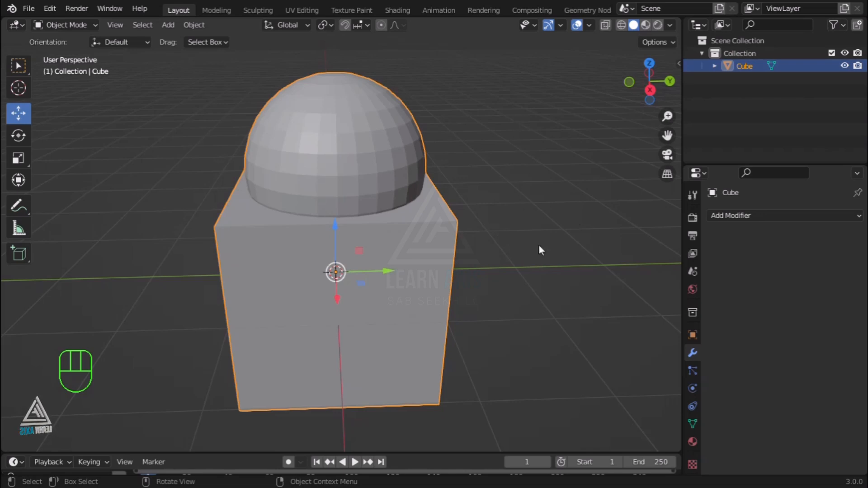
pyautogui.moveTo(539, 247); pyautogui.dragTo(484, 262, button='middle')
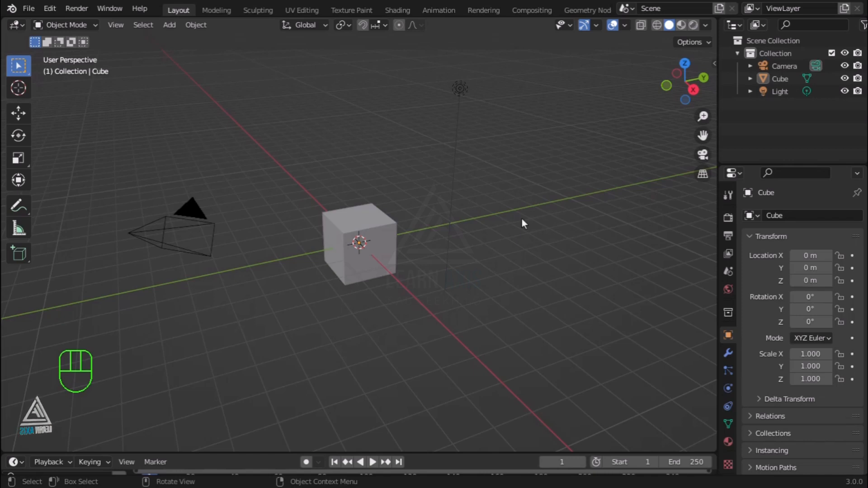
# Step: Delete the camera and the light from the scene
pyautogui.click(202, 216)
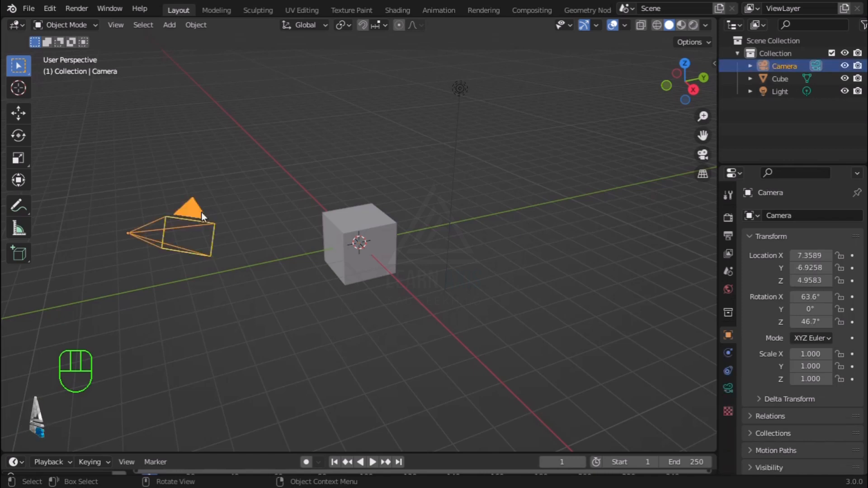
pyautogui.press('x')
pyautogui.click(211, 213)
pyautogui.click(454, 88)
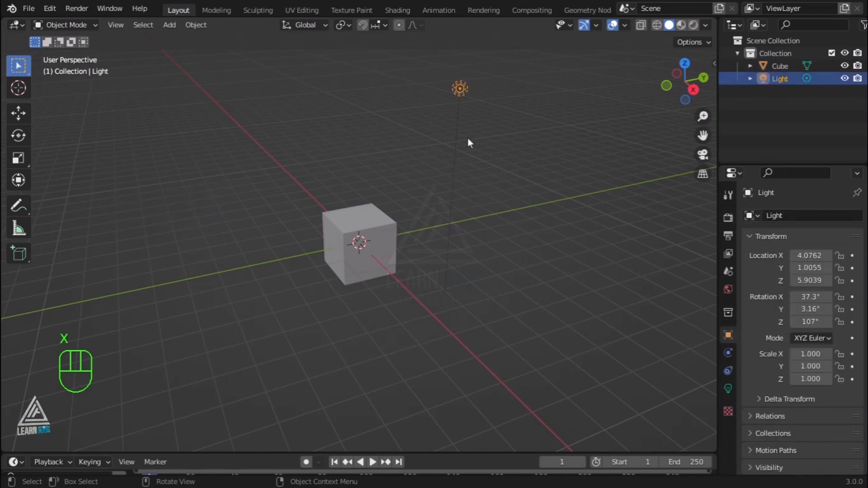
pyautogui.press('x')
pyautogui.click(434, 138)
# Step: Scale the cube along Y by about 3.31 to make a long block
pyautogui.press('a')
pyautogui.moveTo(490, 268); pyautogui.dragTo(445, 305, button='middle')
pyautogui.press('s')
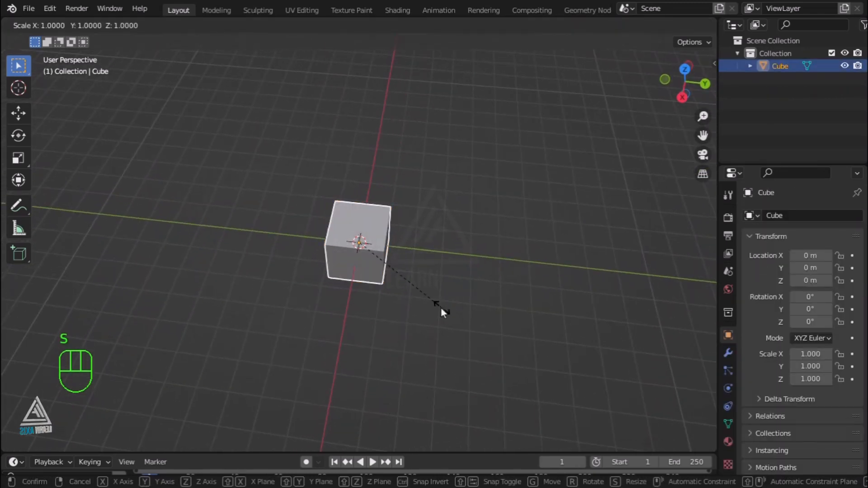
pyautogui.press('y')
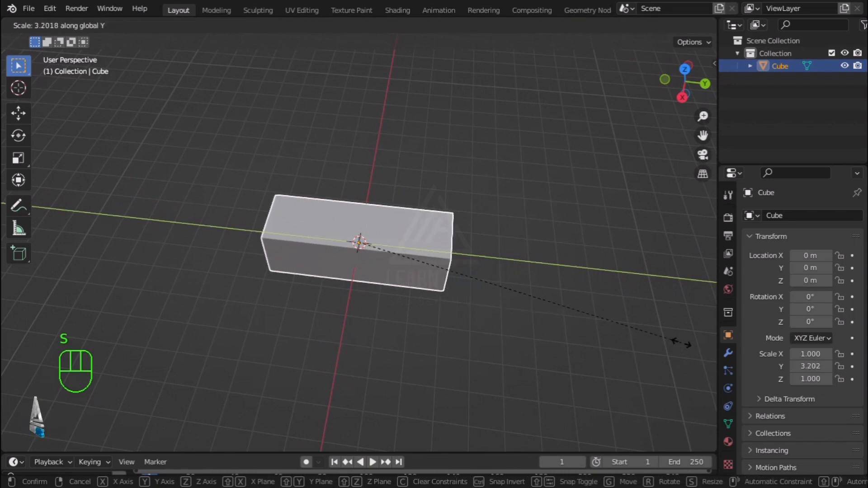
pyautogui.click(689, 342)
pyautogui.click(493, 333)
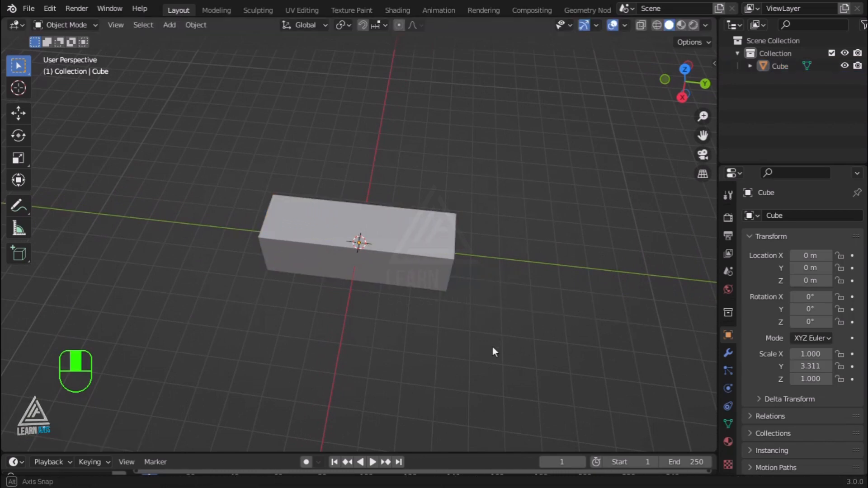
# Step: Add a UV sphere and move it onto the block's top near its negative Y end, at about Y -2.06 and Z 1.11
pyautogui.moveTo(493, 346); pyautogui.dragTo(506, 314, button='middle')
pyautogui.hotkey('shift', 'a')
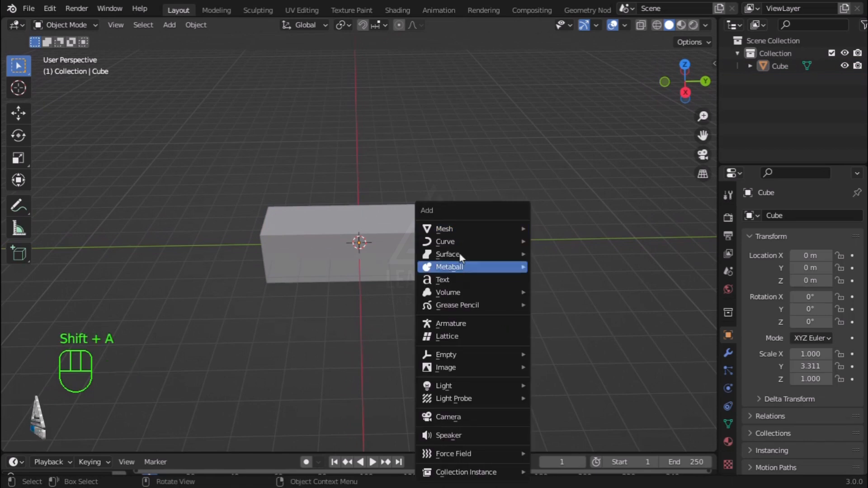
pyautogui.moveTo(452, 228)
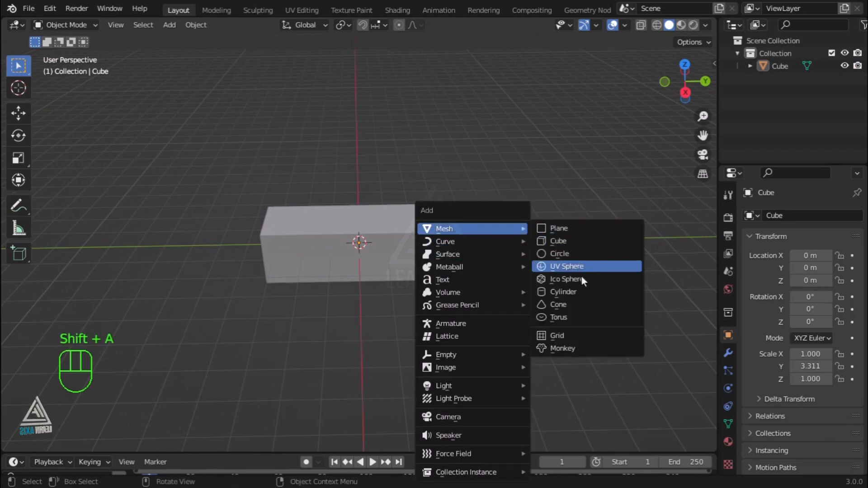
pyautogui.click(565, 267)
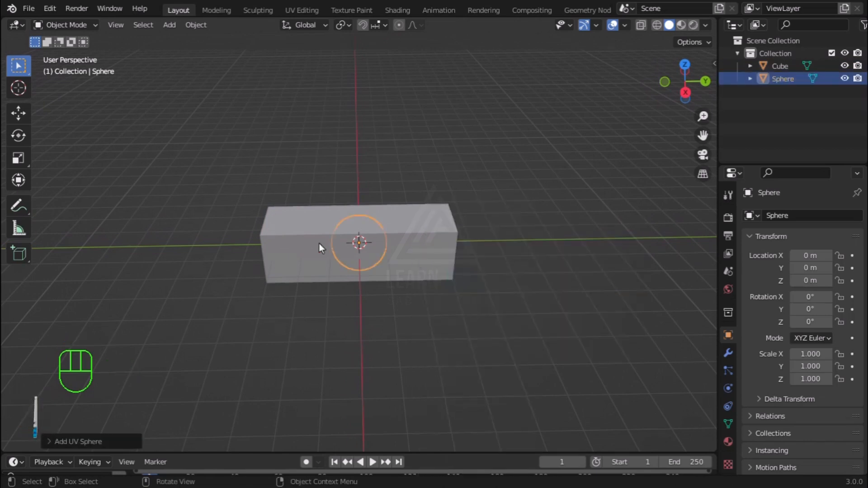
pyautogui.click(24, 116)
pyautogui.moveTo(356, 199); pyautogui.dragTo(363, 164)
pyautogui.moveTo(412, 220); pyautogui.dragTo(345, 217)
# Step: Scale the sphere down to about 0.73 and lower it slightly to about Z 1.10
pyautogui.press('s')
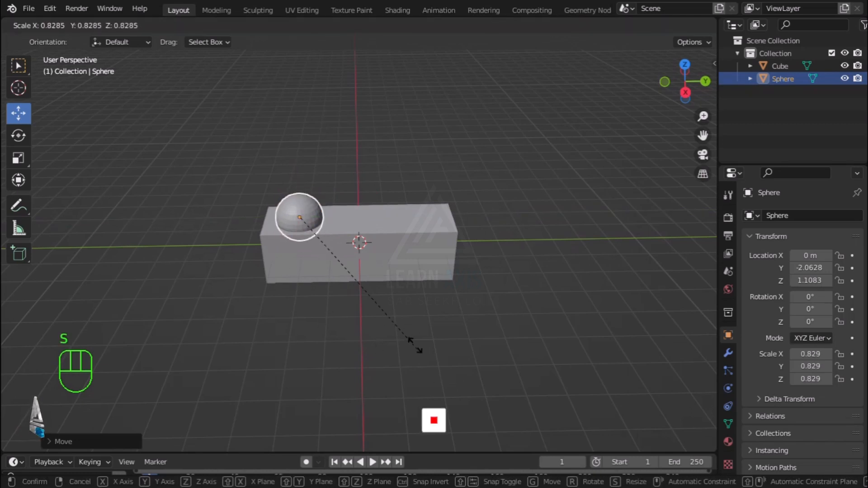
pyautogui.click(399, 336)
pyautogui.scroll(1, 280, 220)
pyautogui.scroll(3, 281, 219)
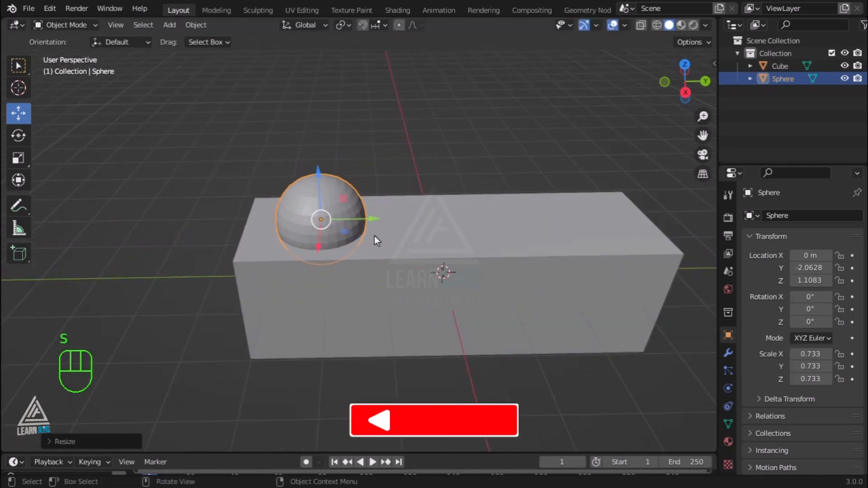
pyautogui.moveTo(319, 179); pyautogui.dragTo(319, 180)
# Step: Apply Shade Smooth to the sphere and the block, and enable Auto Smooth on the block
pyautogui.rightClick(339, 212)
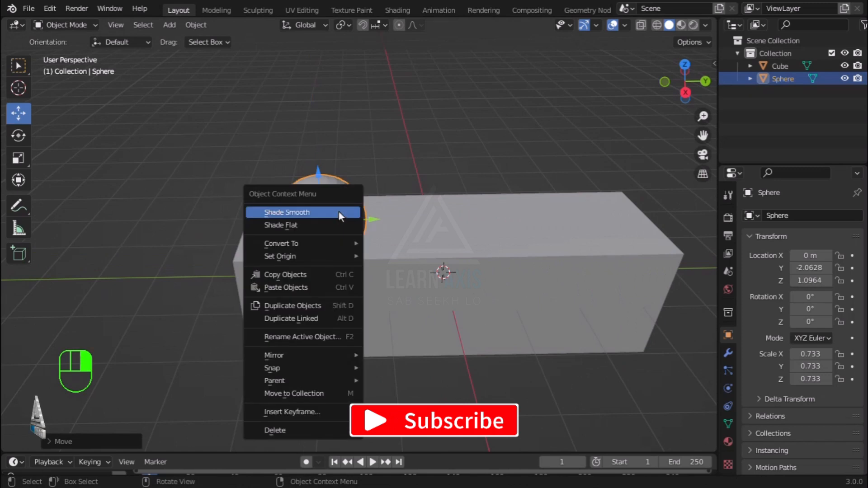
pyautogui.click(340, 213)
pyautogui.press('q')
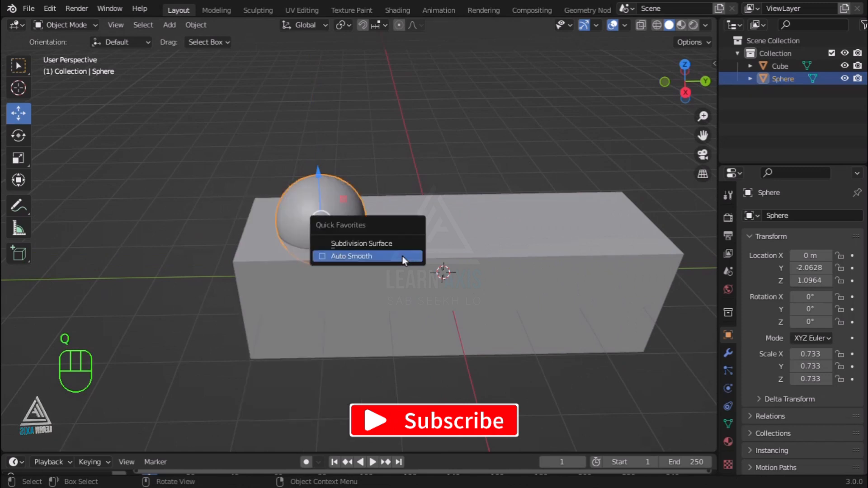
pyautogui.click(482, 242)
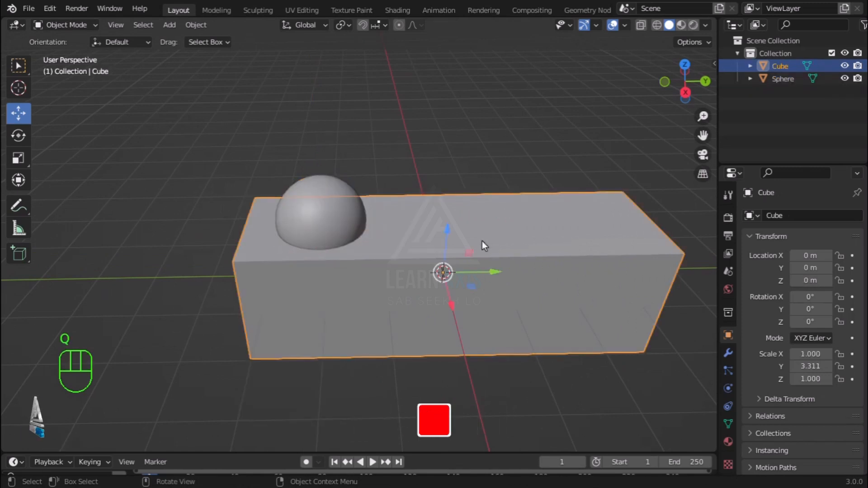
pyautogui.rightClick(475, 239)
pyautogui.click(474, 239)
pyautogui.press('q')
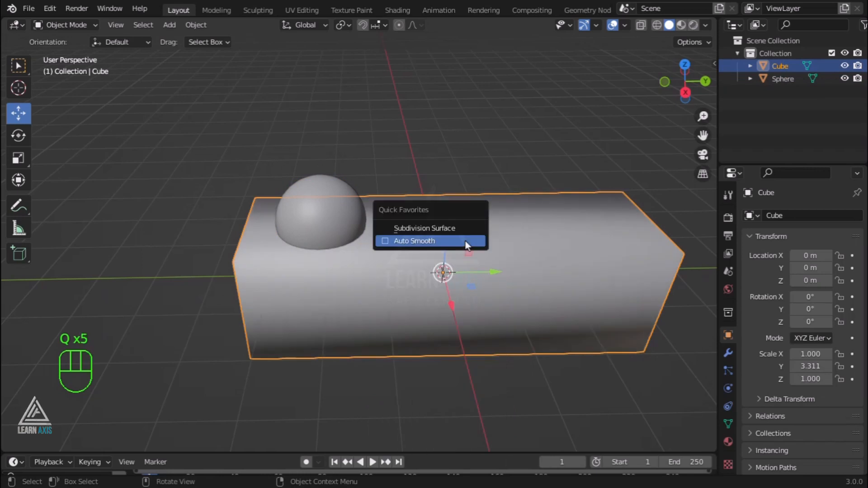
pyautogui.click(384, 242)
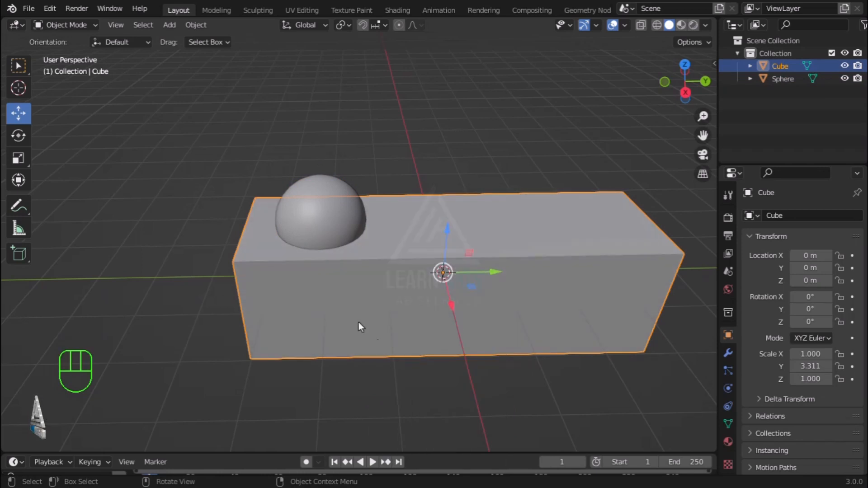
# Step: Duplicate the sphere and move the copy along Y to the block's middle, at about Y 0.18
pyautogui.click(318, 220)
pyautogui.scroll(-2, 420, 250)
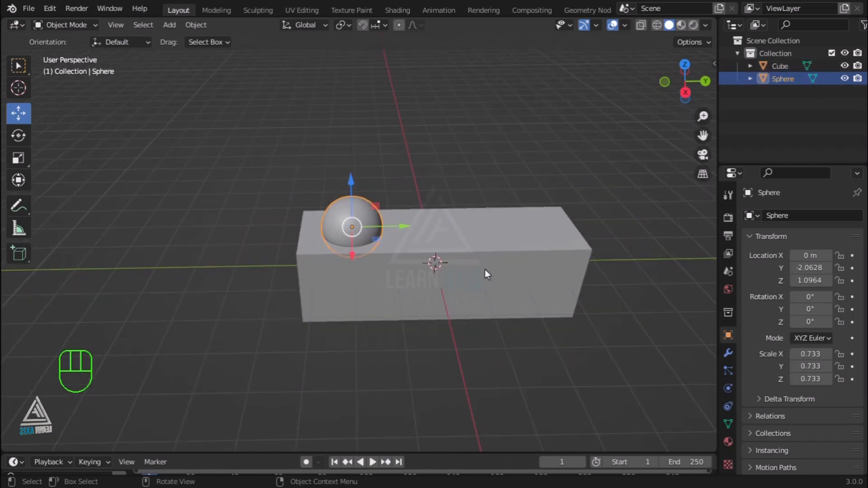
pyautogui.hotkey('shift', 'd')
pyautogui.rightClick(509, 221)
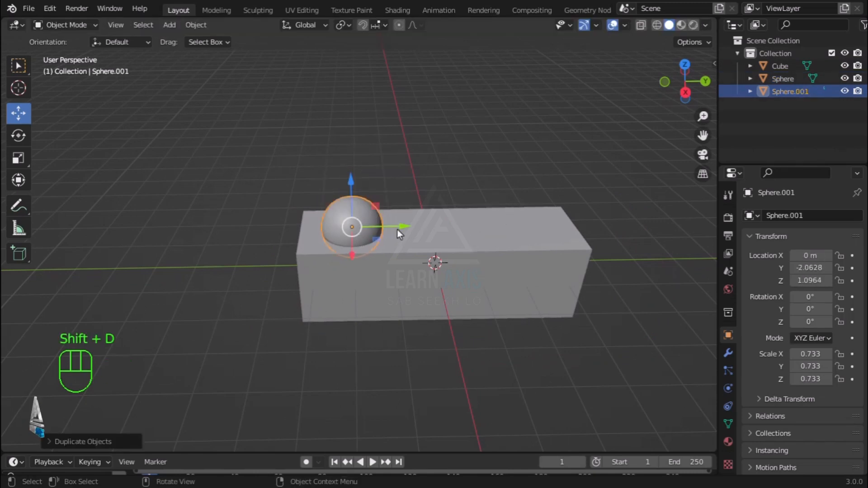
pyautogui.moveTo(398, 230); pyautogui.dragTo(490, 229)
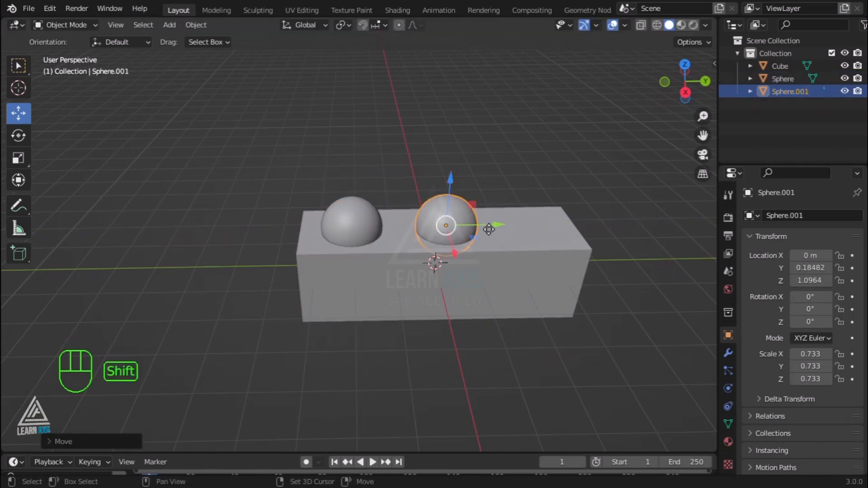
pyautogui.hotkey('shift', 'd')
pyautogui.click(518, 194)
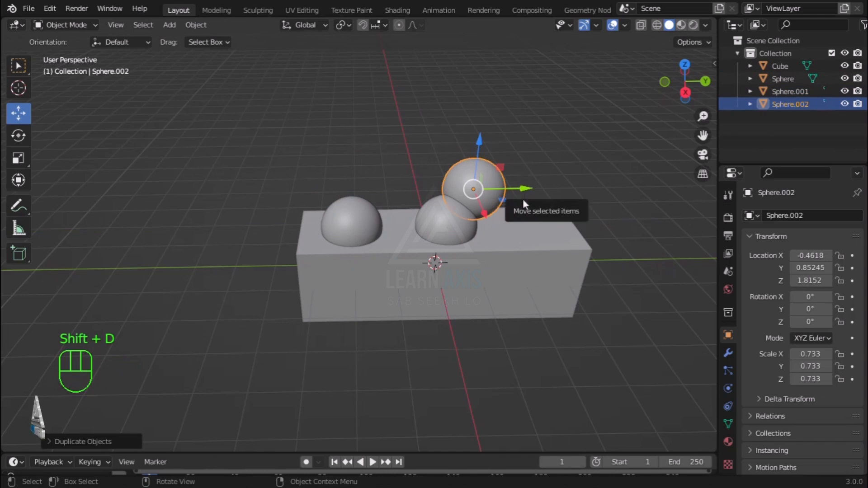
pyautogui.hotkey('ctrl', 'z')
# Step: Duplicate the middle sphere and place the copy near the block's positive Y end, at about Y 2.08
pyautogui.moveTo(499, 221); pyautogui.dragTo(590, 243)
pyautogui.rightClick(551, 227)
pyautogui.hotkey('shift', 'd')
pyautogui.rightClick(516, 226)
pyautogui.moveTo(516, 370); pyautogui.dragTo(542, 307, button='middle')
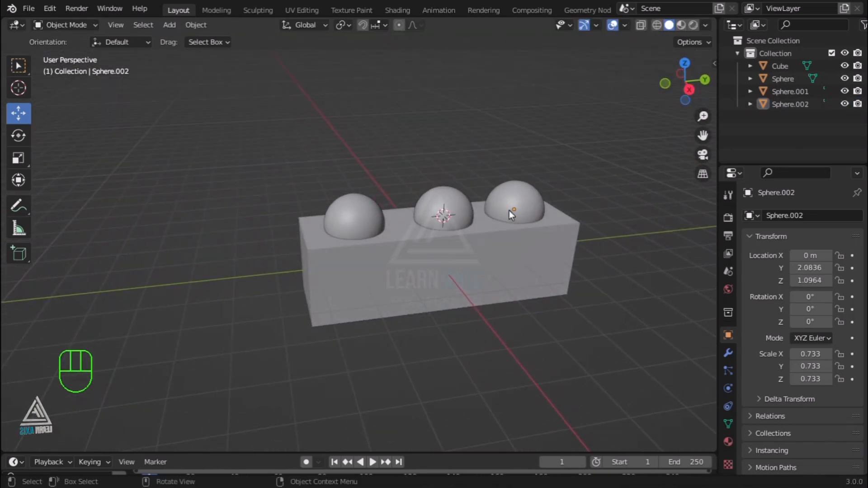
# Step: Add a Boolean modifier to the long block and look through the objects offered as its operand
pyautogui.click(414, 270)
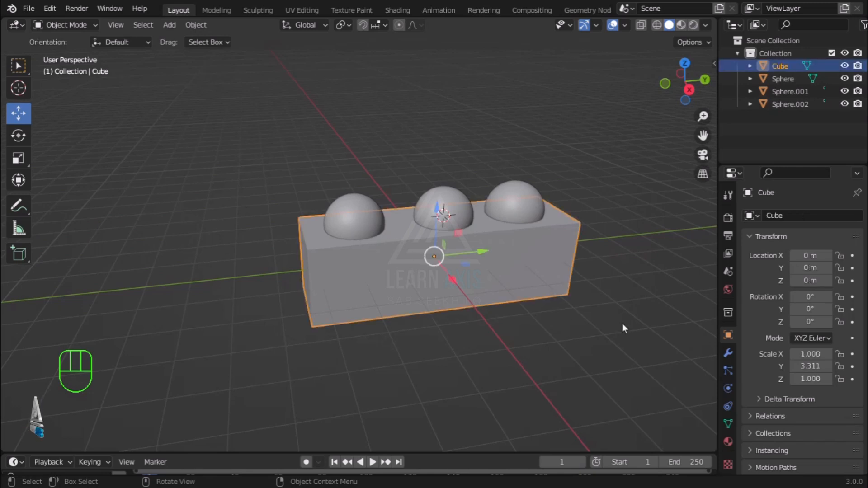
pyautogui.click(14, 72)
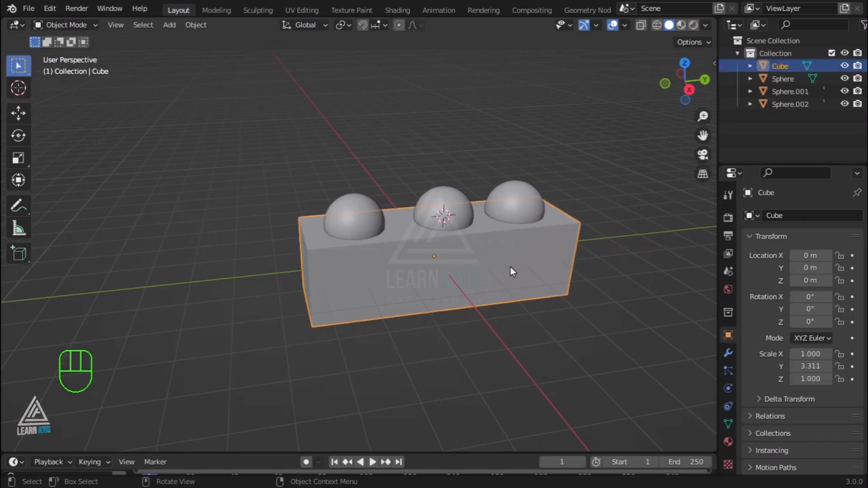
pyautogui.click(729, 354)
pyautogui.click(801, 216)
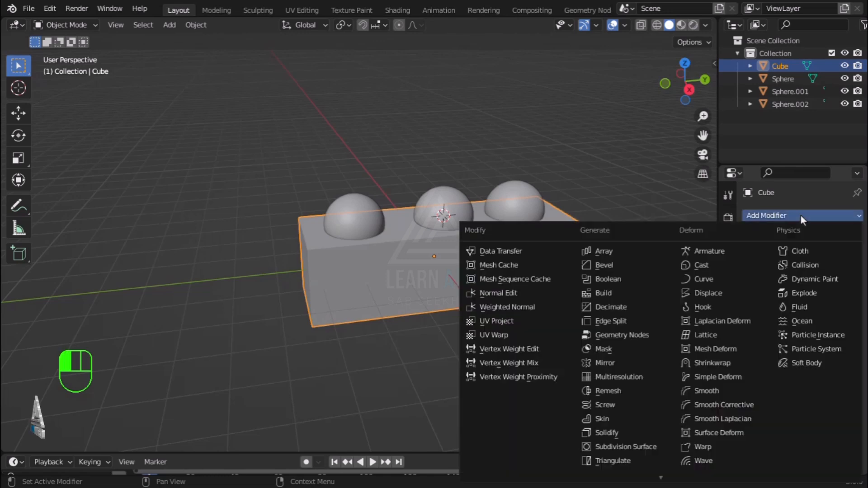
pyautogui.click(622, 279)
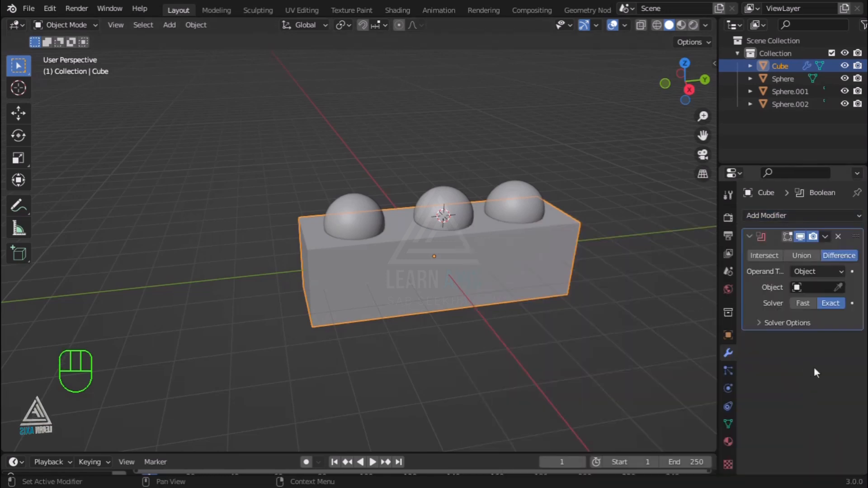
pyautogui.click(814, 288)
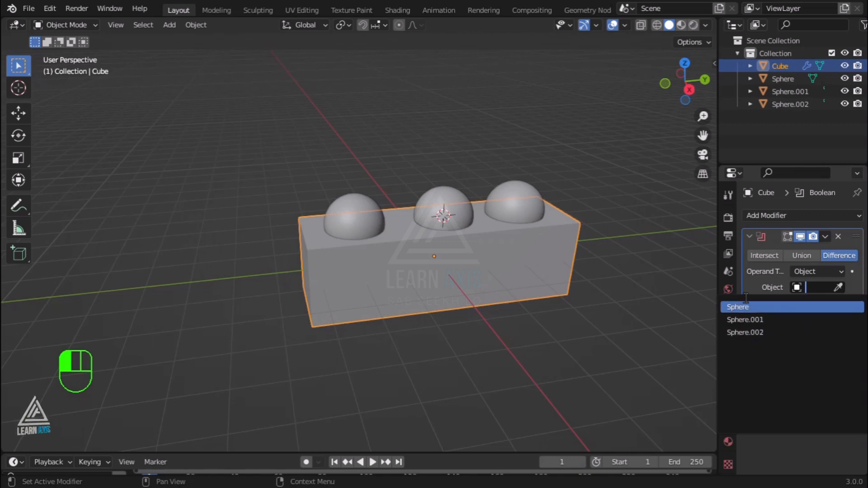
pyautogui.click(635, 237)
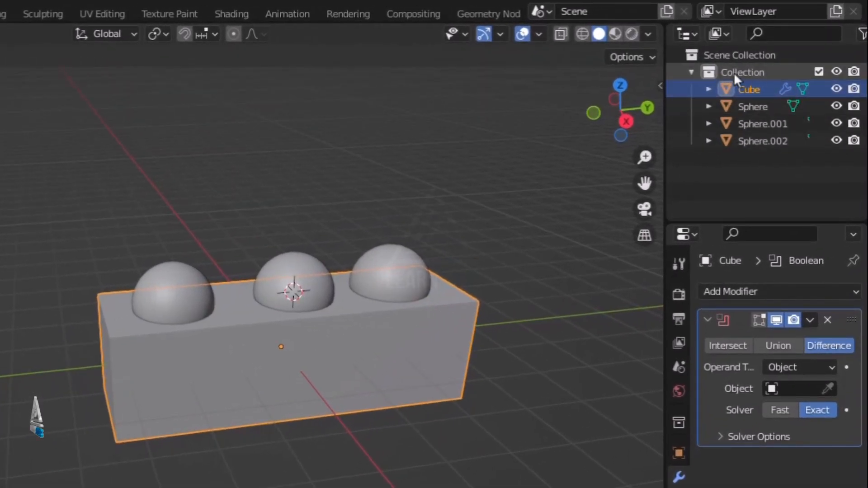
# Step: Move all three spheres into a new collection named Boolean
pyautogui.click(757, 72)
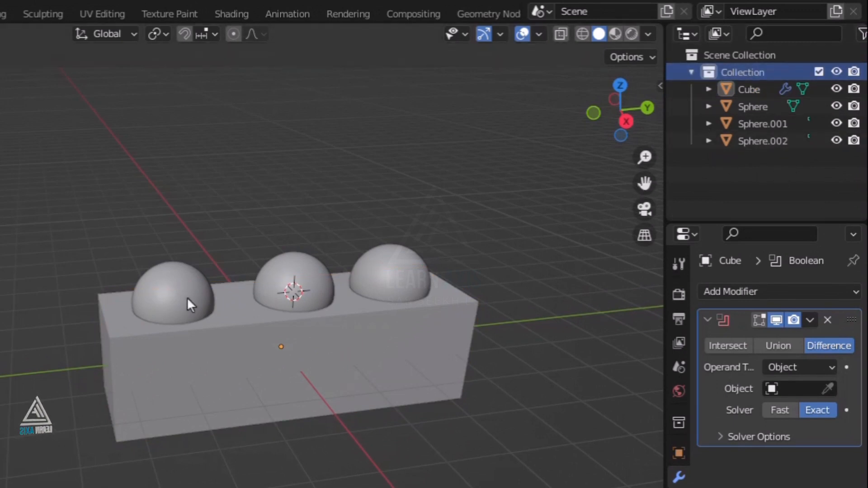
pyautogui.moveTo(471, 420); pyautogui.dragTo(369, 407, button='middle')
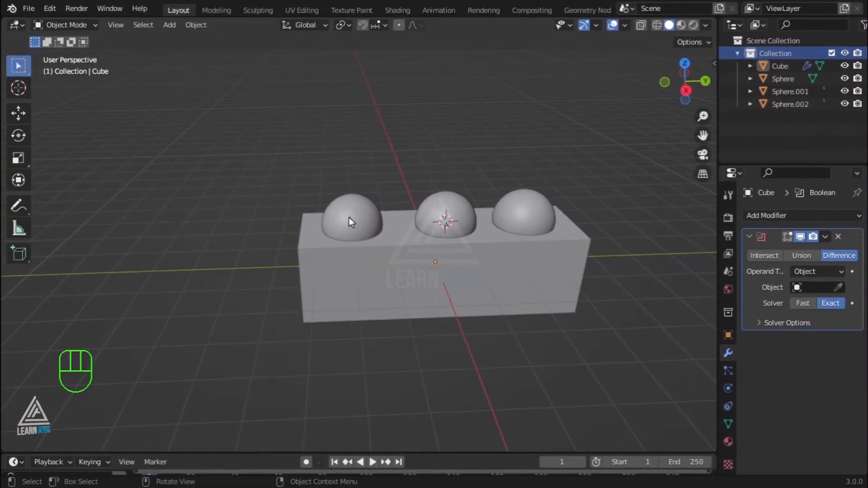
pyautogui.click(202, 282)
pyautogui.keyDown('shift'); pyautogui.click(447, 222); pyautogui.keyUp('shift')
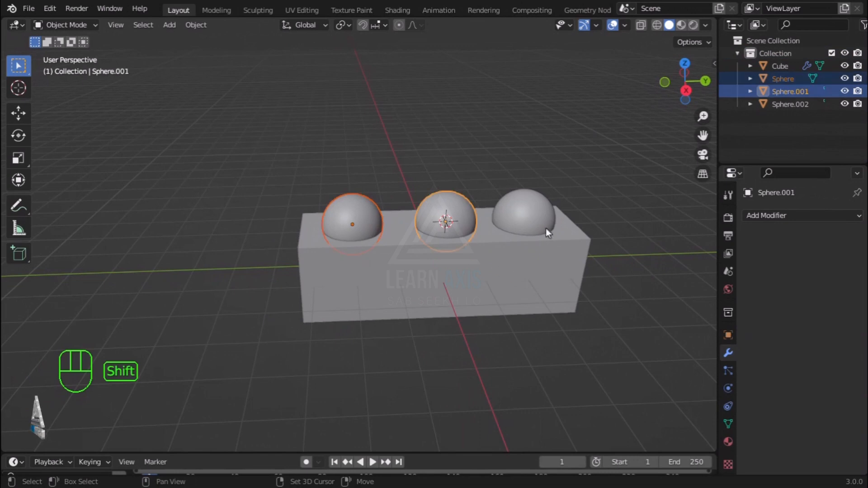
pyautogui.keyDown('shift'); pyautogui.click(536, 216); pyautogui.keyUp('shift')
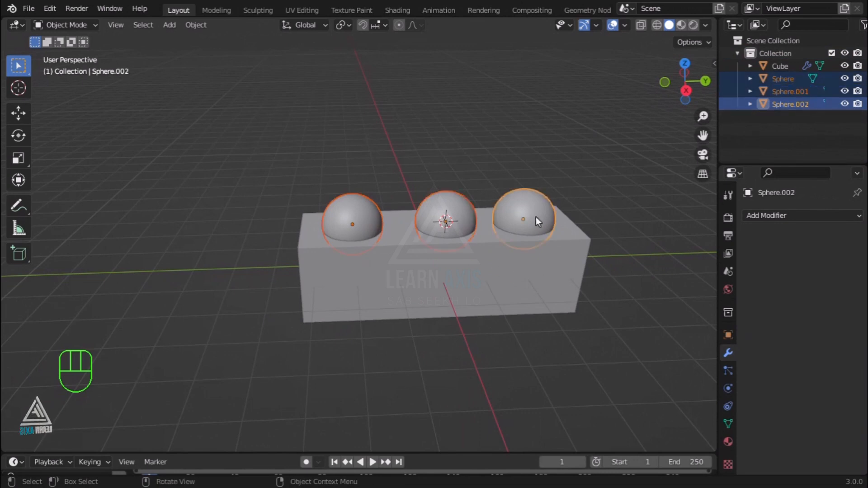
pyautogui.press('m')
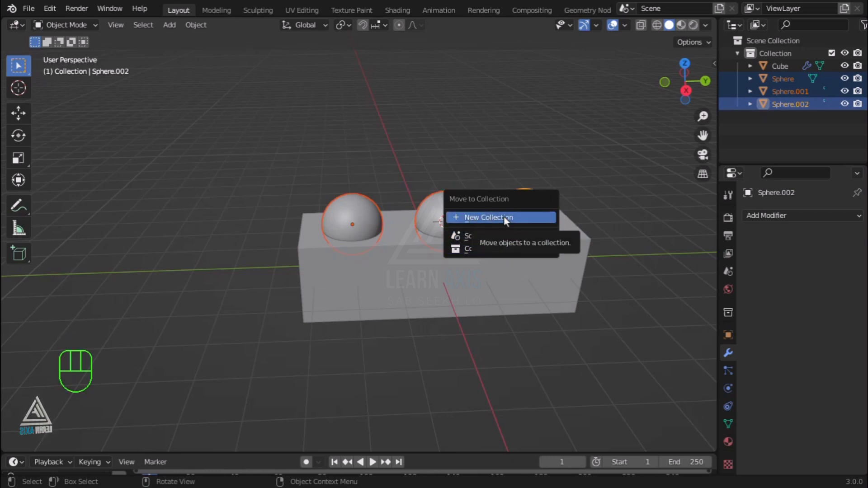
pyautogui.click(491, 218)
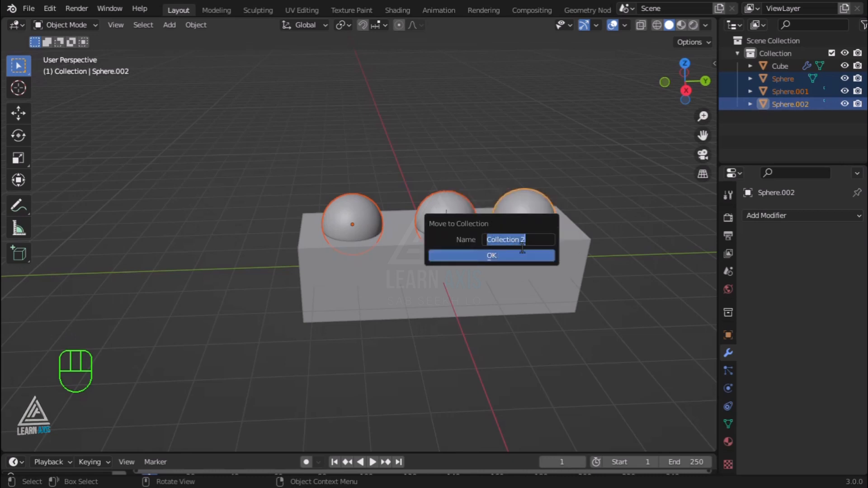
pyautogui.press('shift')
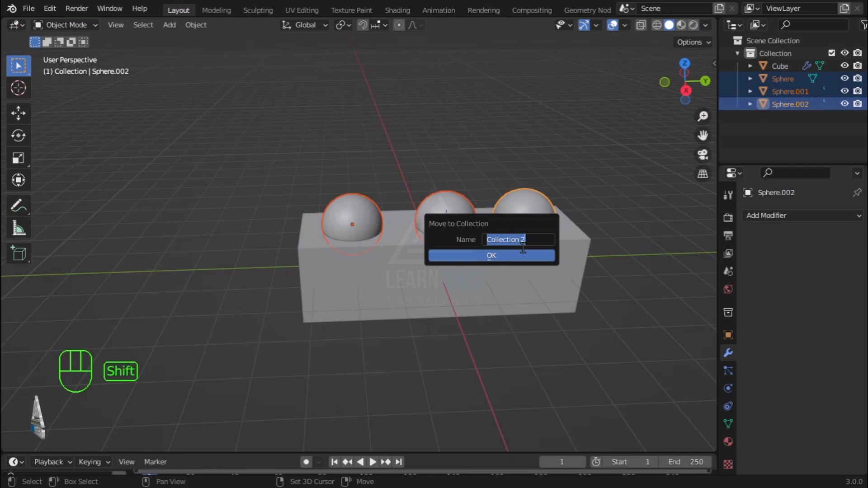
pyautogui.write('Boolean')
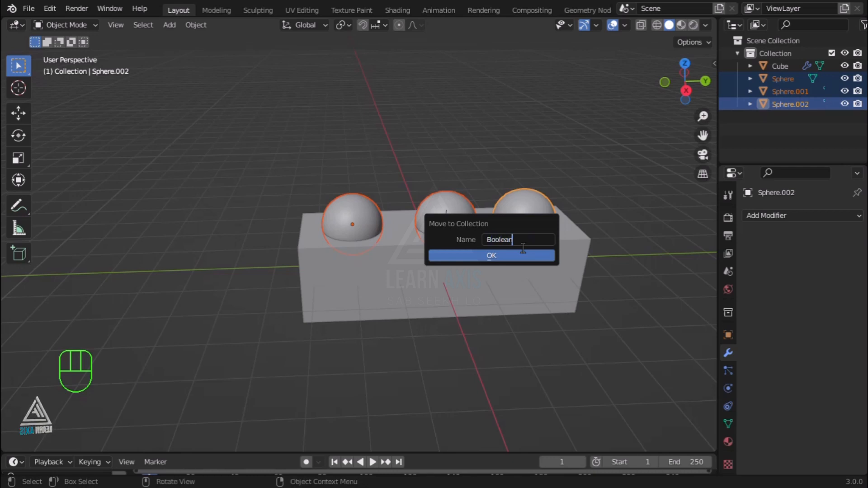
pyautogui.click(485, 256)
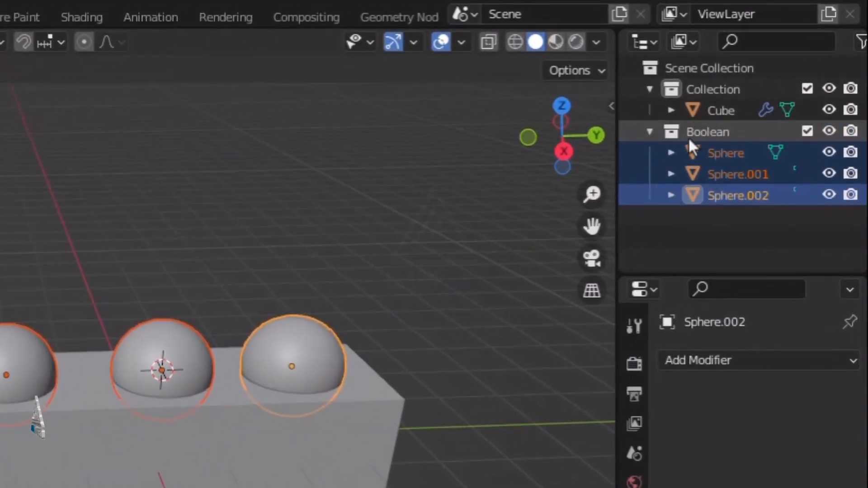
# Step: Set the long block's Boolean modifier to the Collection operand type and choose the Boolean collection
pyautogui.click(707, 113)
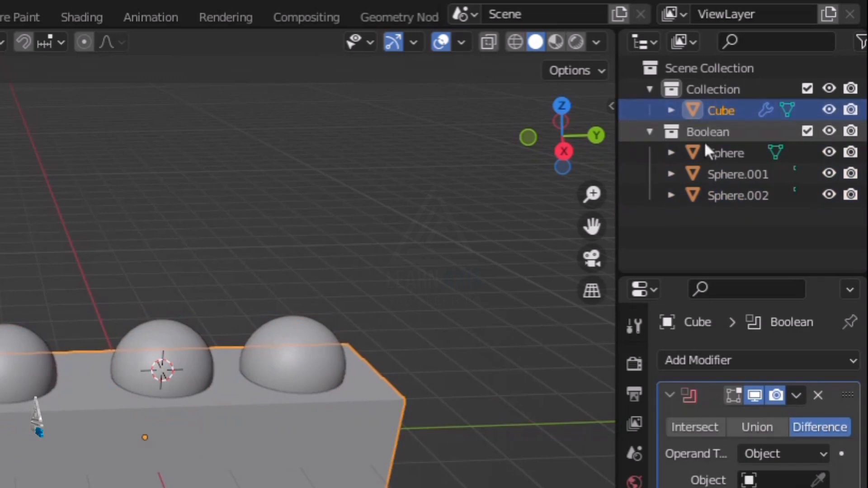
pyautogui.click(704, 140)
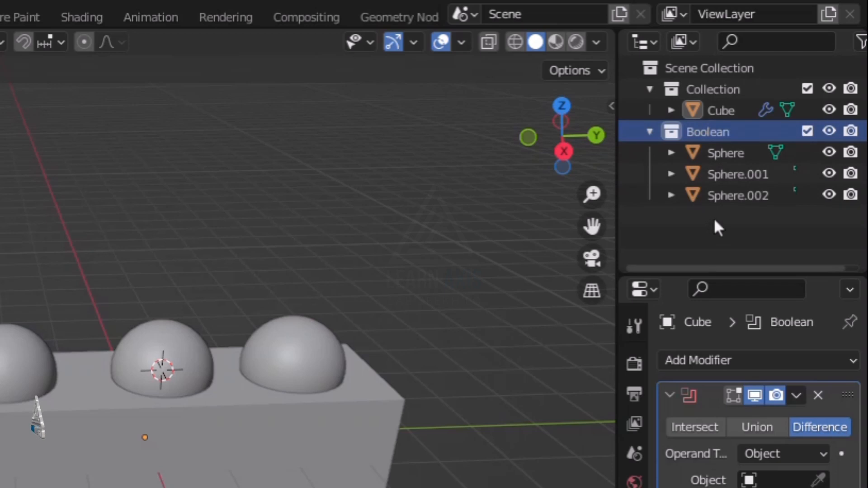
pyautogui.click(649, 133)
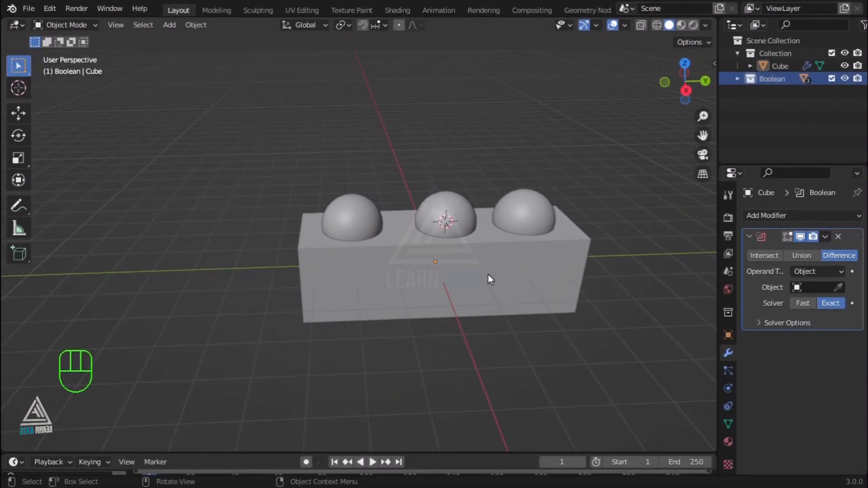
pyautogui.click(487, 275)
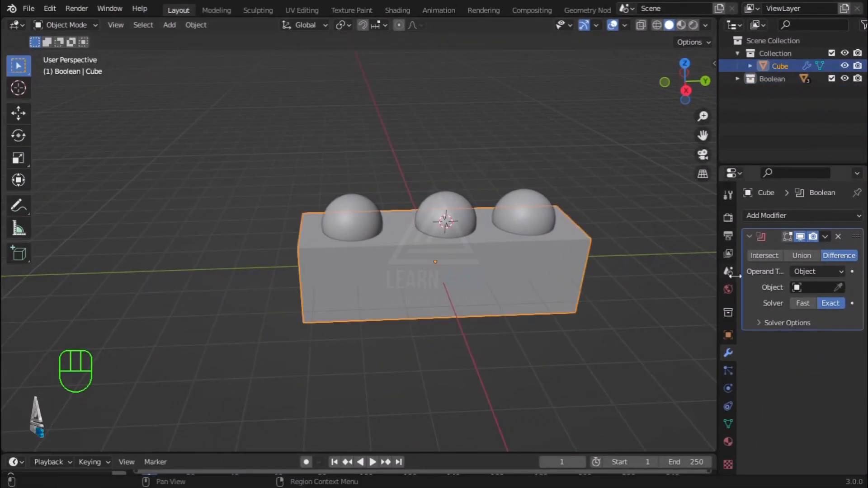
pyautogui.click(820, 272)
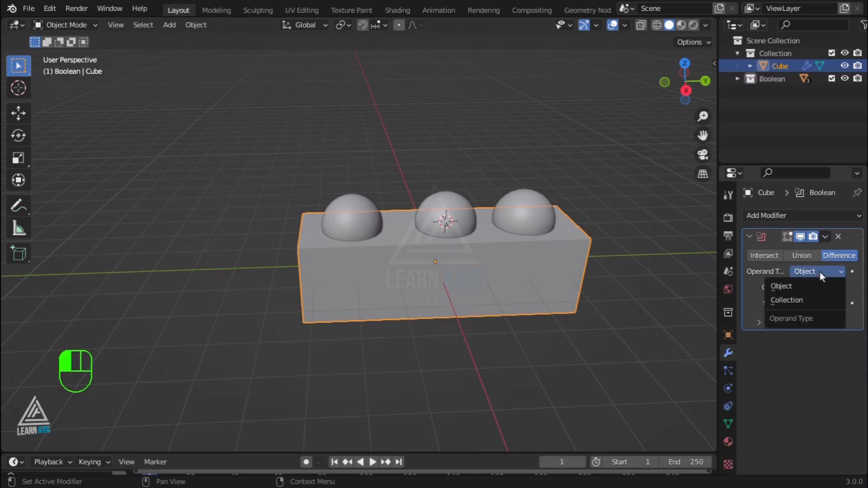
pyautogui.click(807, 300)
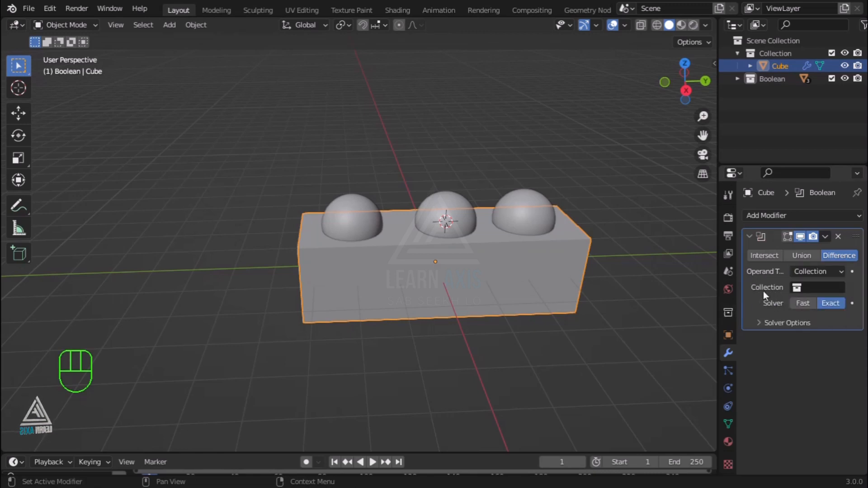
pyautogui.click(801, 288)
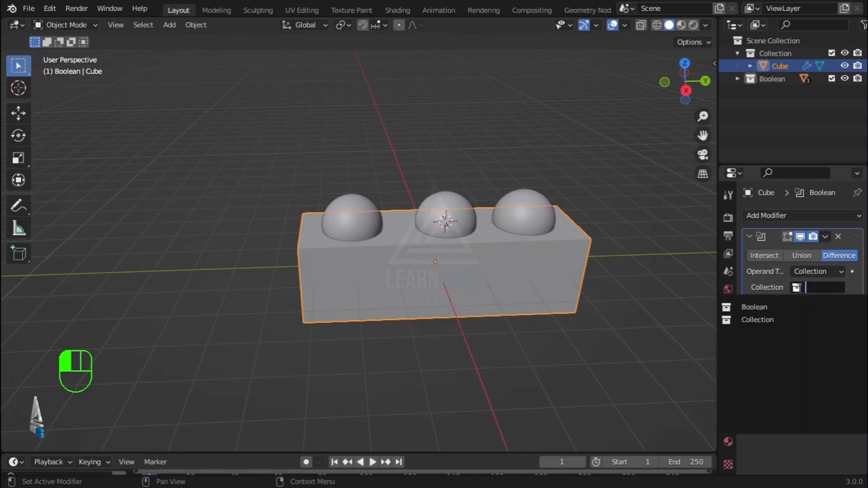
pyautogui.click(772, 308)
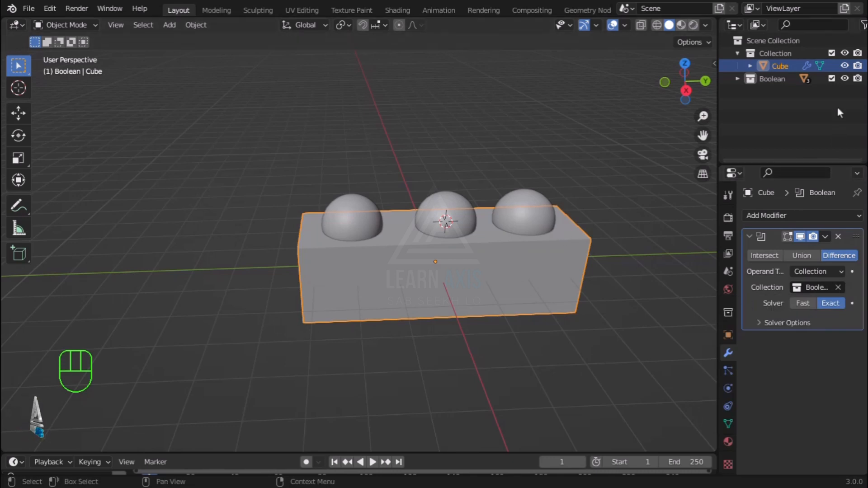
# Step: Hide the Boolean collection in the viewport and inspect the block's upper face
pyautogui.click(844, 79)
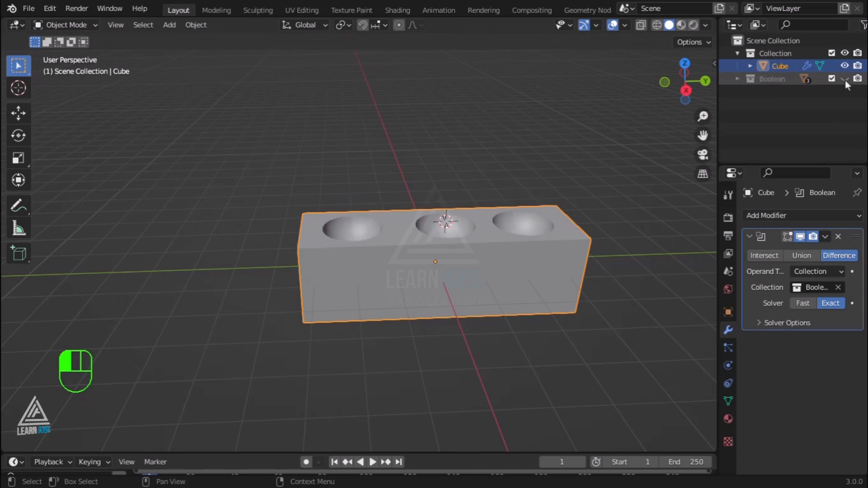
pyautogui.click(484, 388)
pyautogui.moveTo(484, 389); pyautogui.dragTo(534, 349, button='middle')
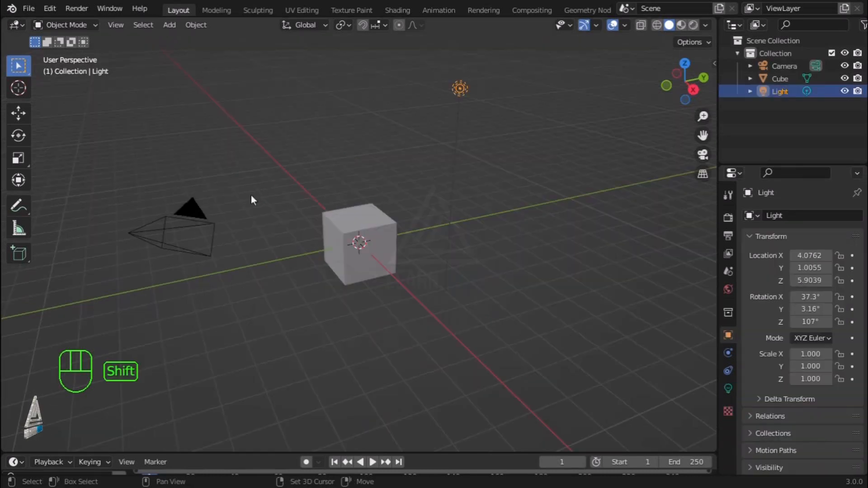
# Step: Delete the default light and camera from the new scene and select the cube
pyautogui.keyDown('shift'); pyautogui.click(211, 222); pyautogui.keyUp('shift')
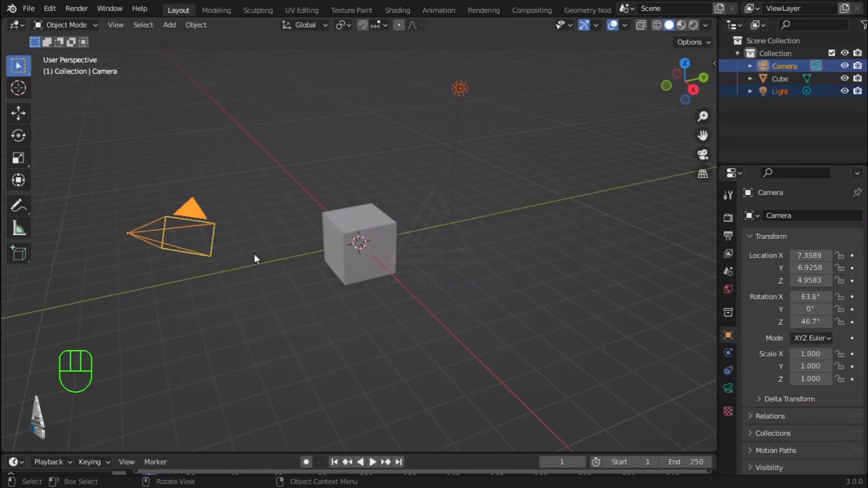
pyautogui.press('x')
pyautogui.click(228, 254)
pyautogui.click(390, 259)
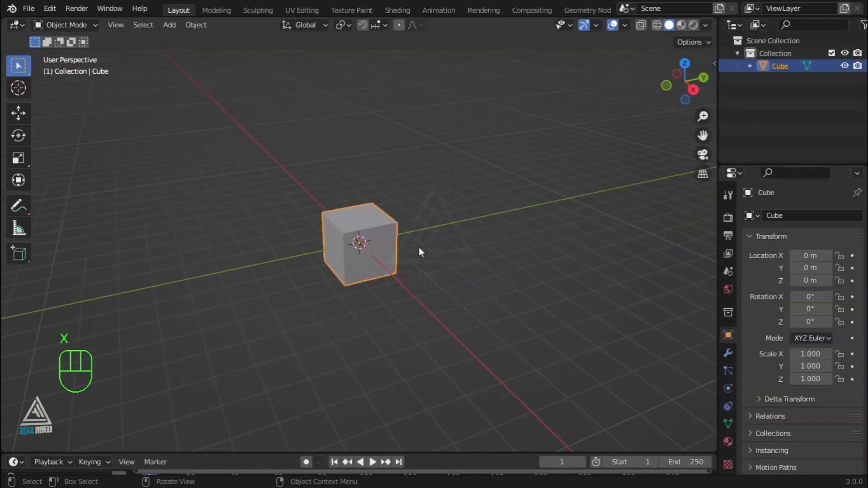
# Step: Add a UV sphere at the cube's centre and raise it along Z to about 1.05 m
pyautogui.scroll(3, 419, 248)
pyautogui.click(452, 273)
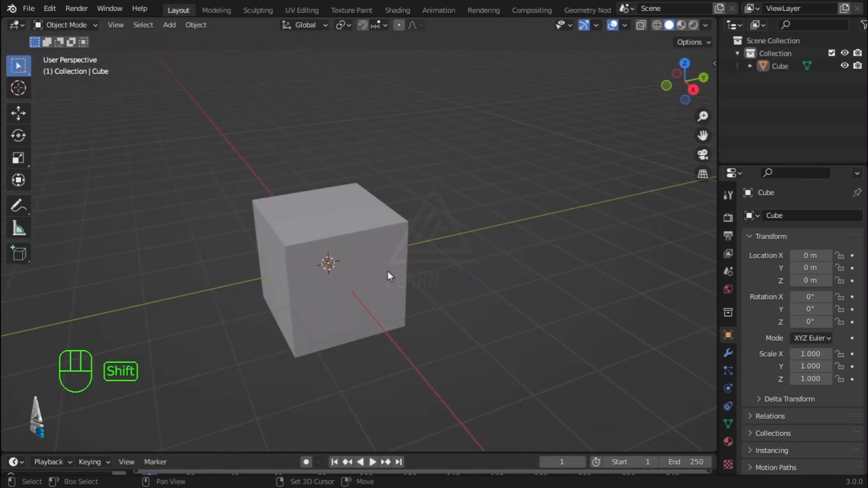
pyautogui.hotkey('shift', 'a')
pyautogui.moveTo(362, 229)
pyautogui.click(439, 266)
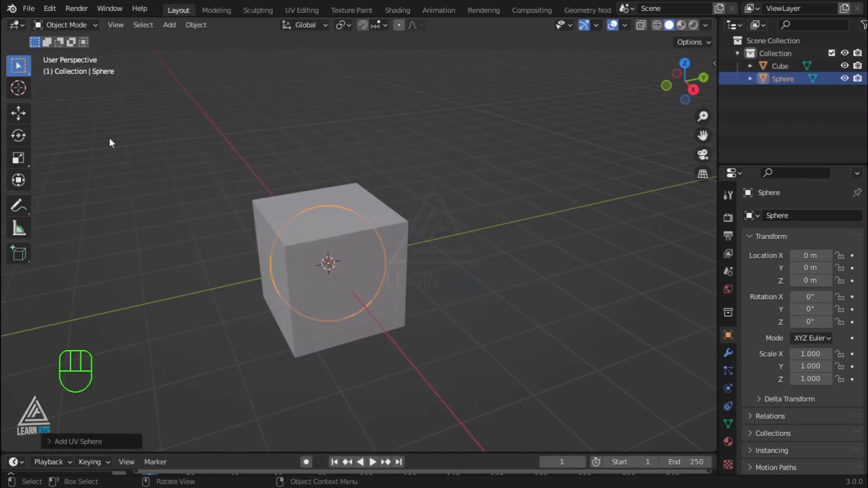
pyautogui.click(18, 113)
pyautogui.moveTo(333, 219); pyautogui.dragTo(336, 154)
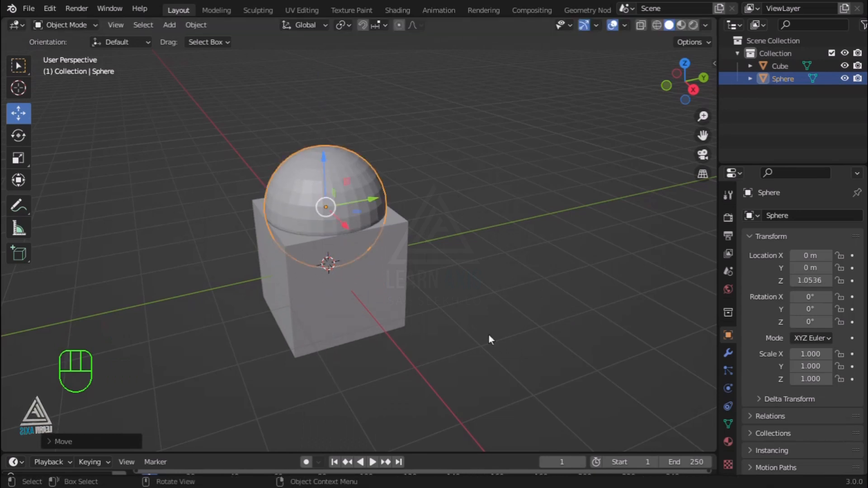
# Step: Scale the sphere down uniformly to about 0.932 and deselect it
pyautogui.press('s')
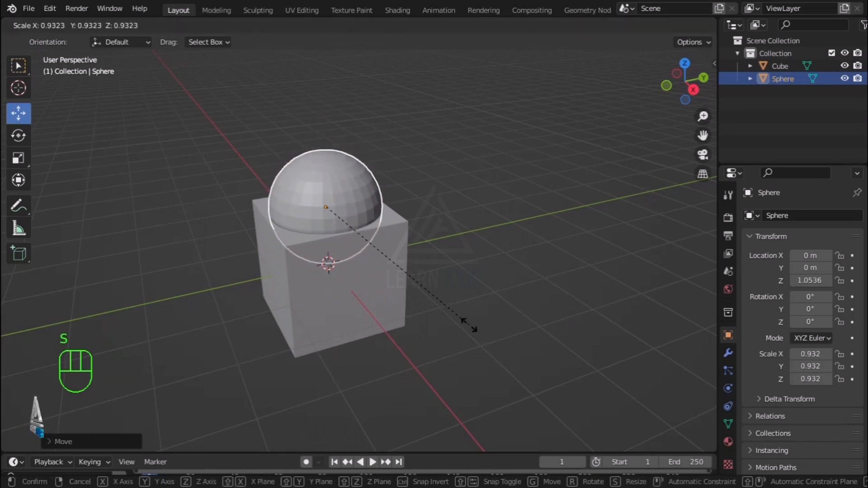
pyautogui.click(461, 319)
pyautogui.click(446, 199)
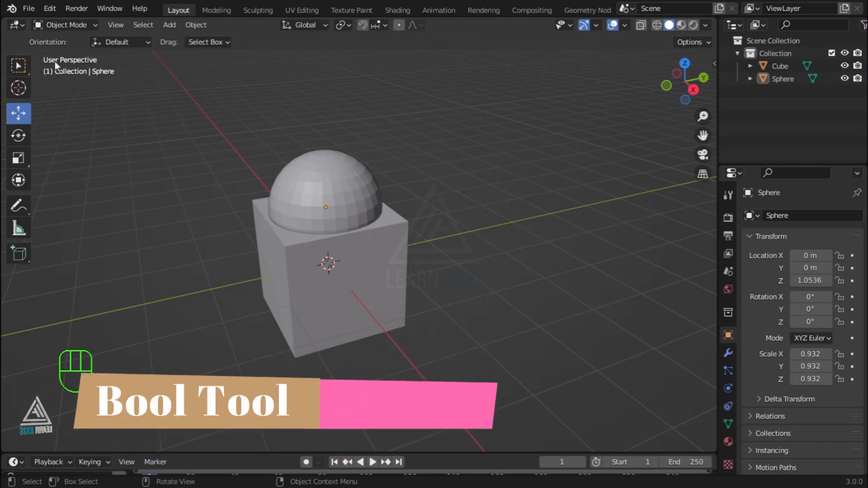
# Step: Find the Object: Bool Tool add-on in the preferences by searching for bool, enable it and expand its details
pyautogui.click(49, 10)
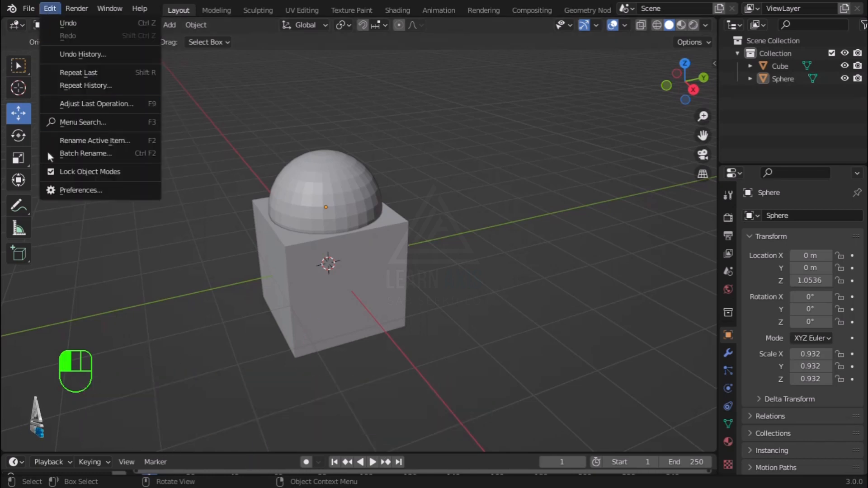
pyautogui.click(62, 192)
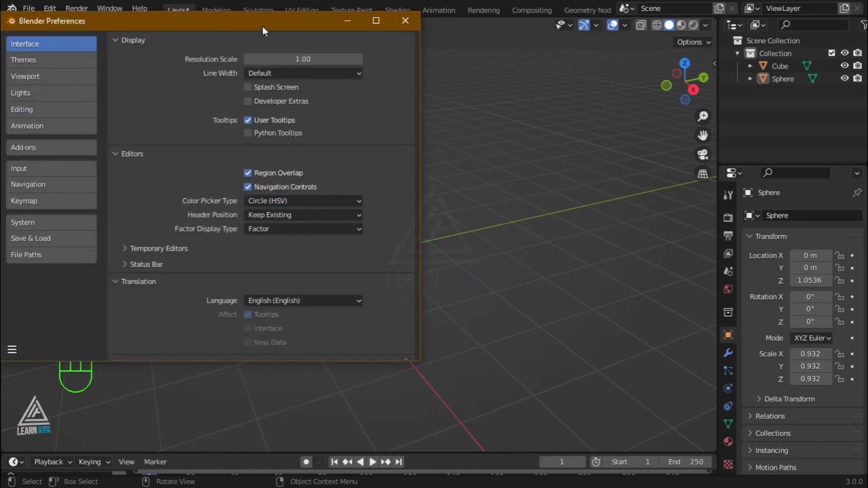
pyautogui.moveTo(227, 23); pyautogui.dragTo(432, 71)
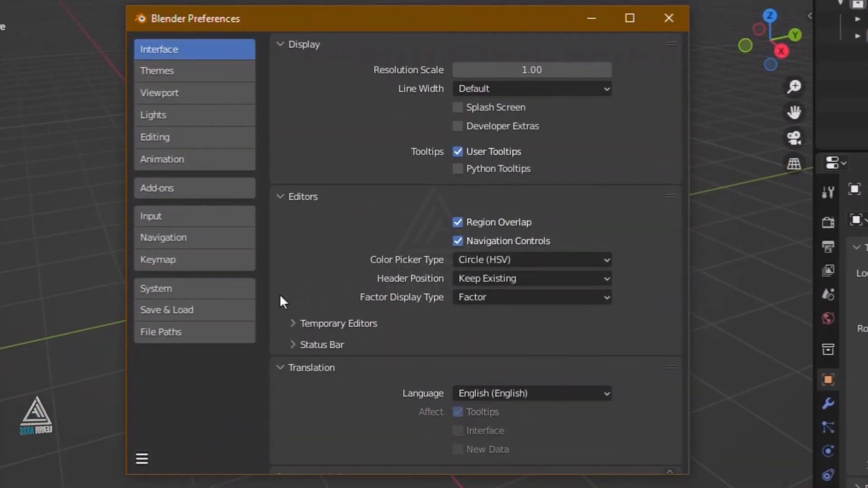
pyautogui.click(183, 190)
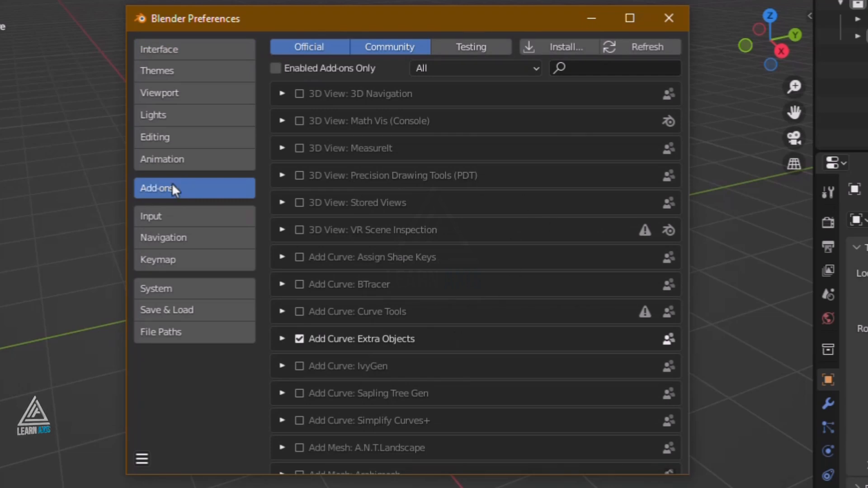
pyautogui.click(596, 72)
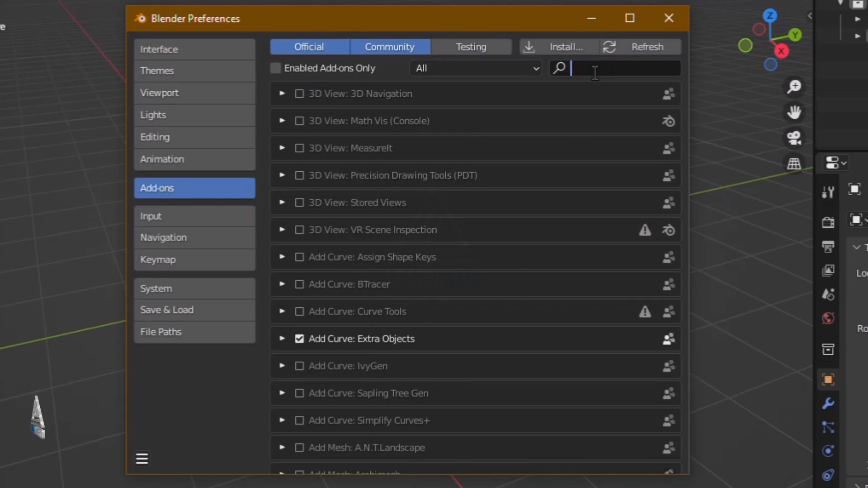
pyautogui.write('bool')
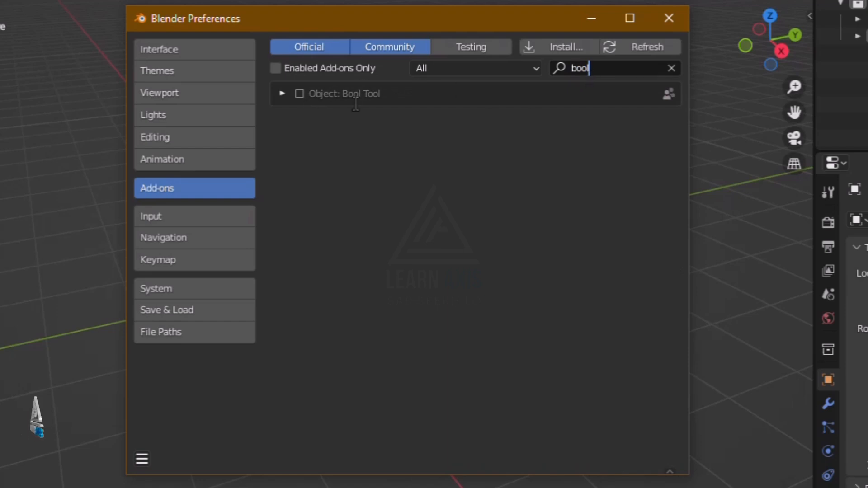
pyautogui.click(300, 94)
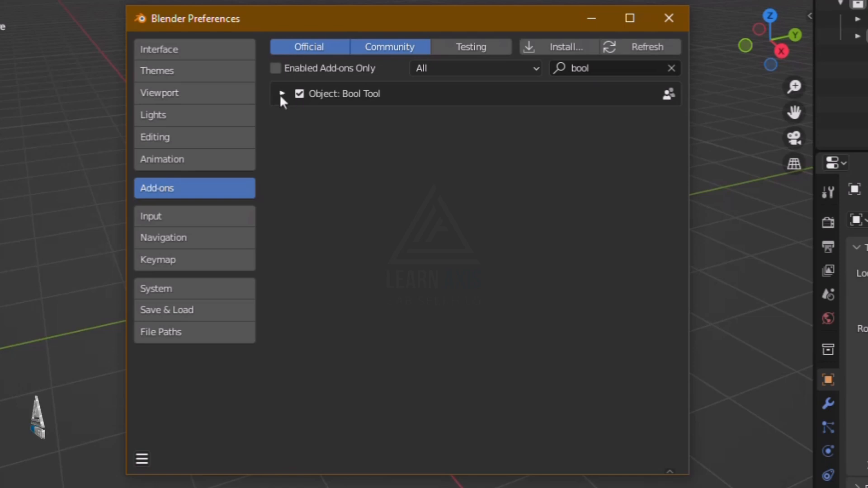
pyautogui.click(282, 93)
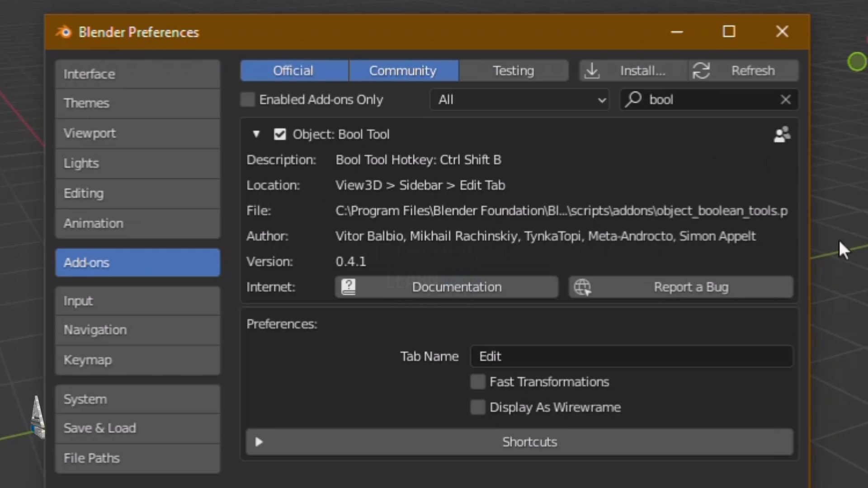
pyautogui.moveTo(452, 32); pyautogui.dragTo(442, 50)
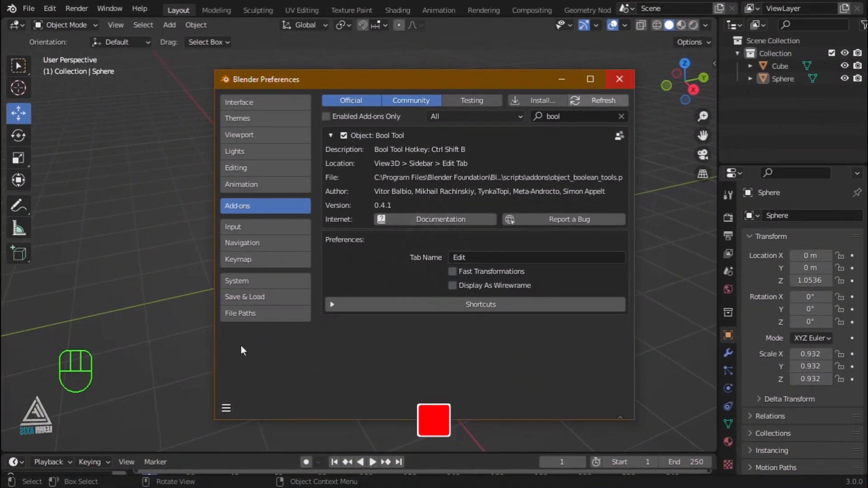
# Step: Save the preferences and close their window
pyautogui.click(227, 409)
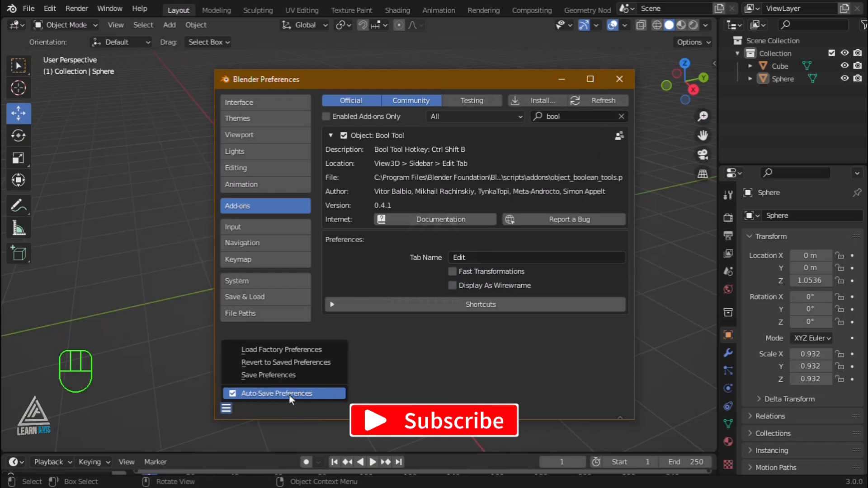
pyautogui.click(263, 378)
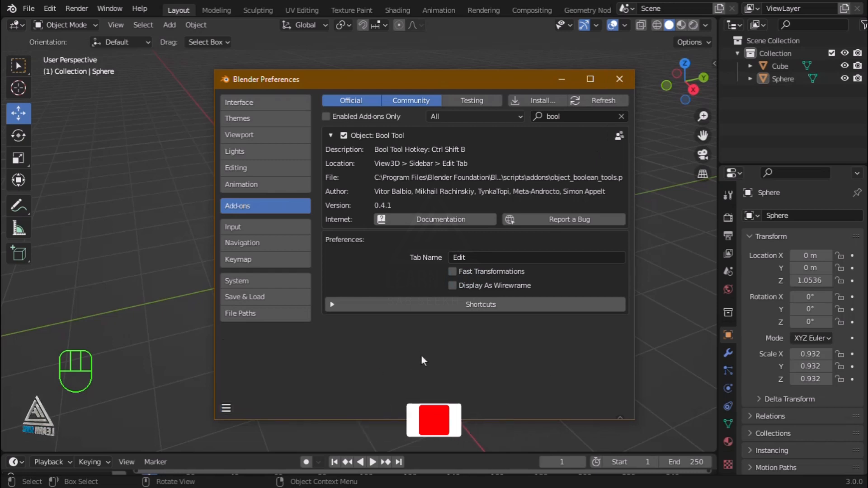
pyautogui.click(619, 82)
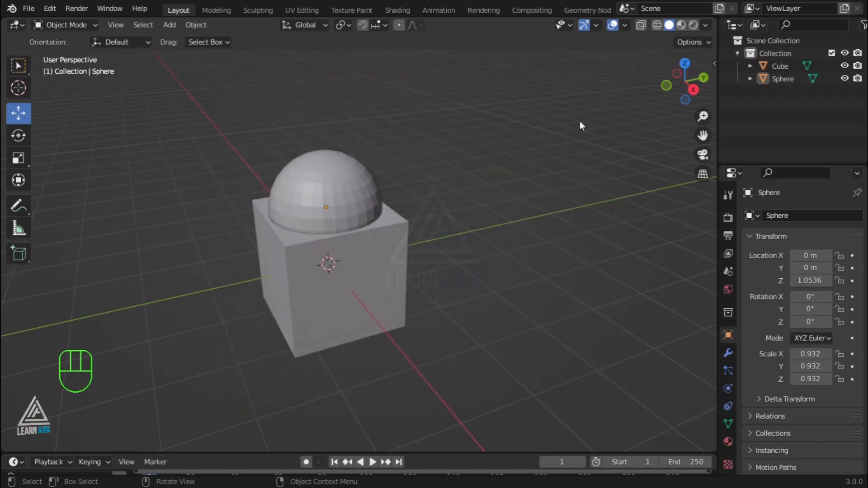
# Step: Display the Bool Tool add-on's Auto Boolean and Brush Boolean operations in the 3D viewport's sidebar
pyautogui.press('n')
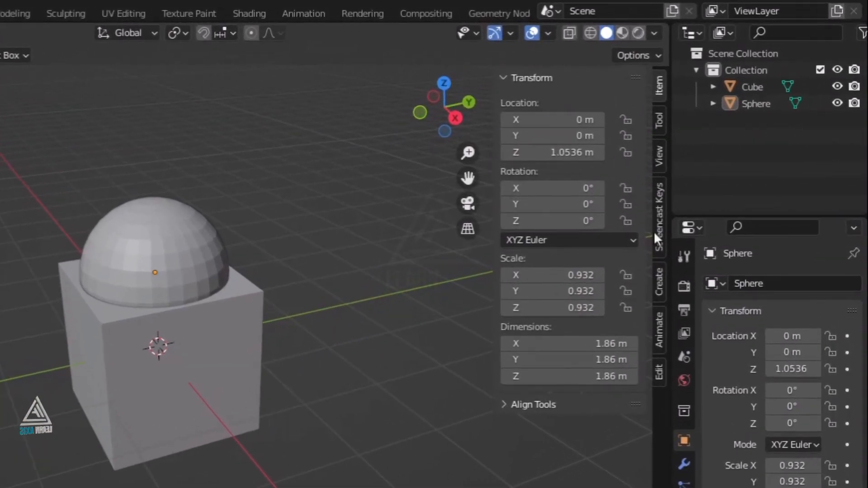
pyautogui.click(660, 371)
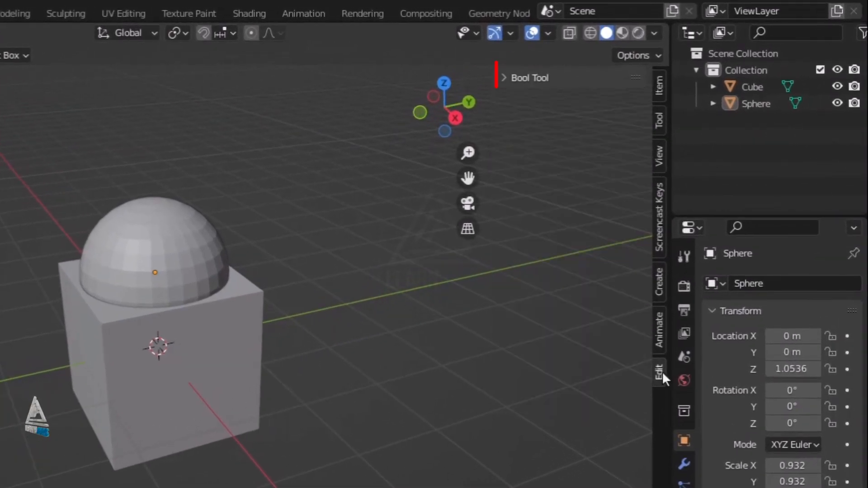
pyautogui.click(503, 79)
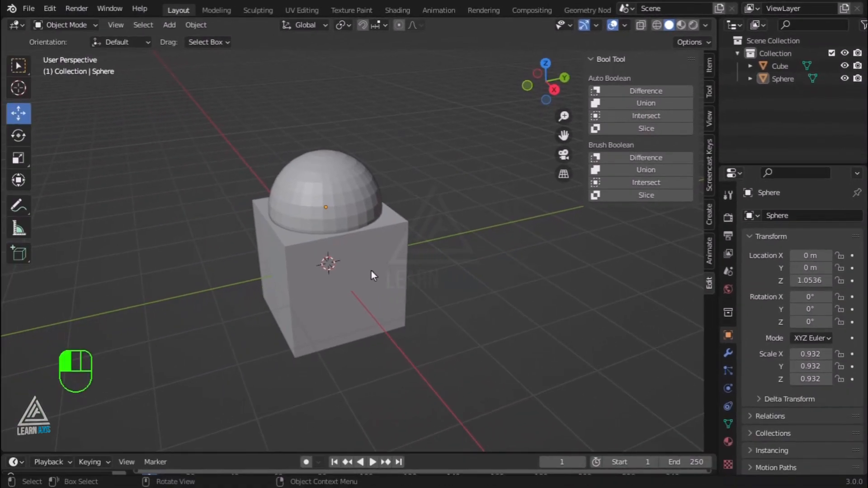
# Step: Select the sphere and add the cube to the selection as the active object
pyautogui.click(213, 356)
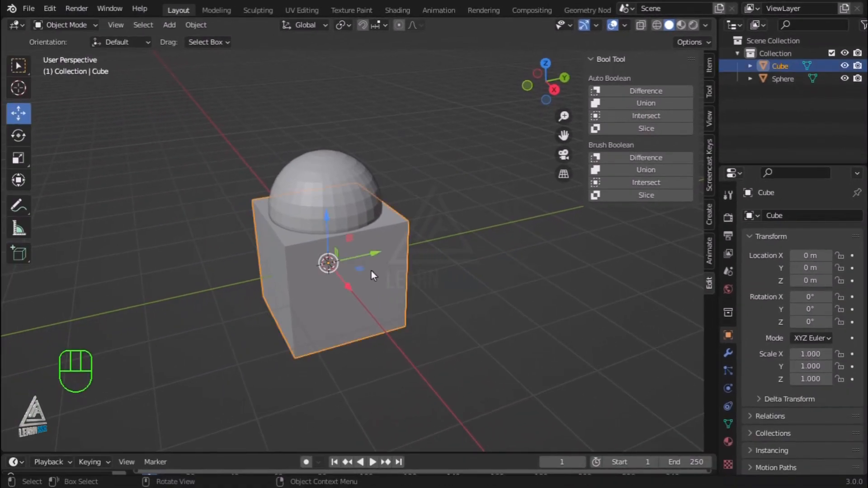
pyautogui.keyDown('shift'); pyautogui.click(354, 180); pyautogui.keyUp('shift')
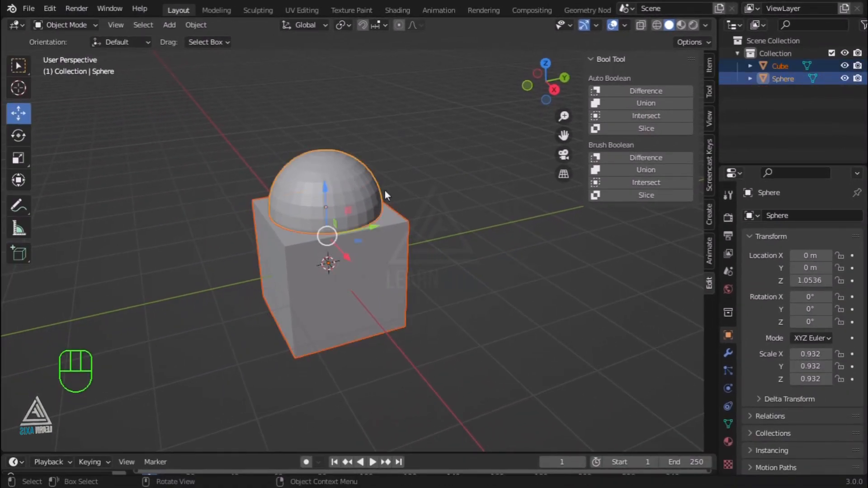
pyautogui.keyDown('shift'); pyautogui.click(356, 183); pyautogui.keyUp('shift')
pyautogui.keyDown('shift'); pyautogui.click(346, 187); pyautogui.keyUp('shift')
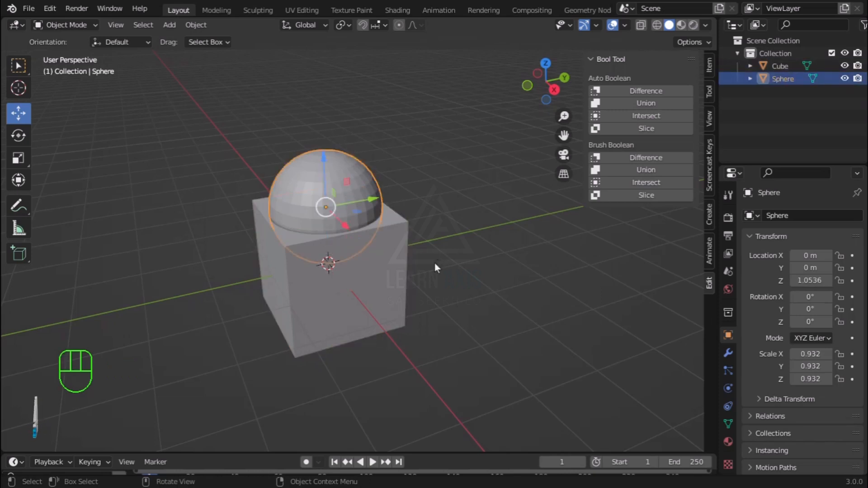
pyautogui.keyDown('shift'); pyautogui.click(394, 266); pyautogui.keyUp('shift')
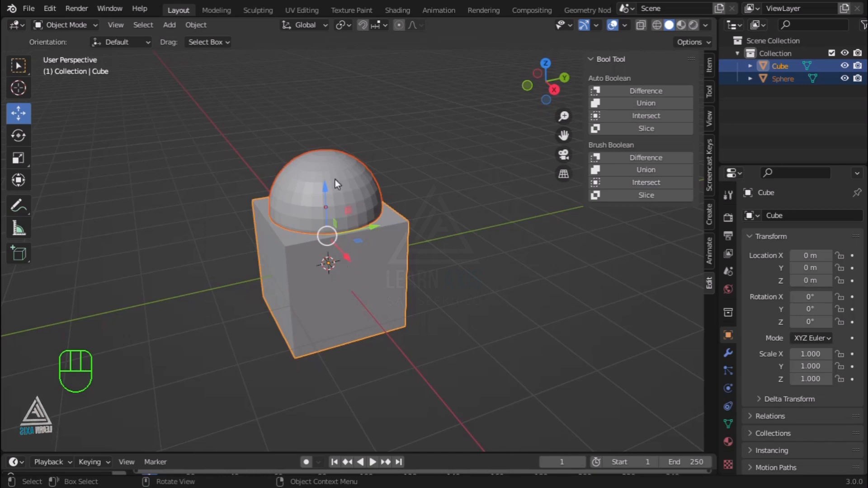
# Step: Try Auto Boolean Difference to subtract the sphere from the cube, and undo it
pyautogui.click(647, 91)
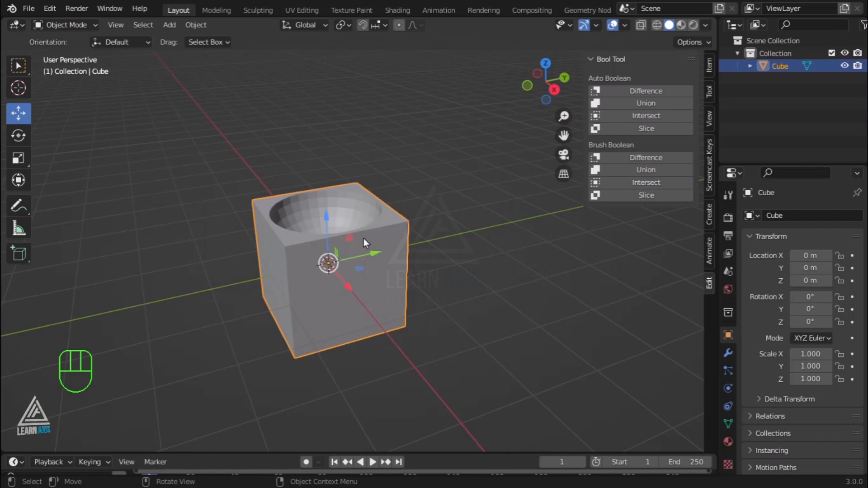
pyautogui.hotkey('ctrl', 'z')
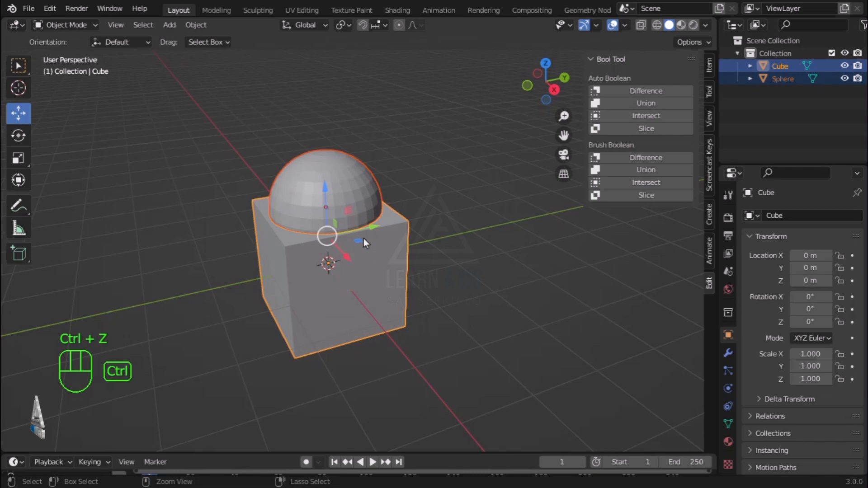
# Step: Cut the cube with the sphere using Brush Boolean Difference, and reposition the sphere brush at about X -0.014 m and Z 1.232 m
pyautogui.click(636, 157)
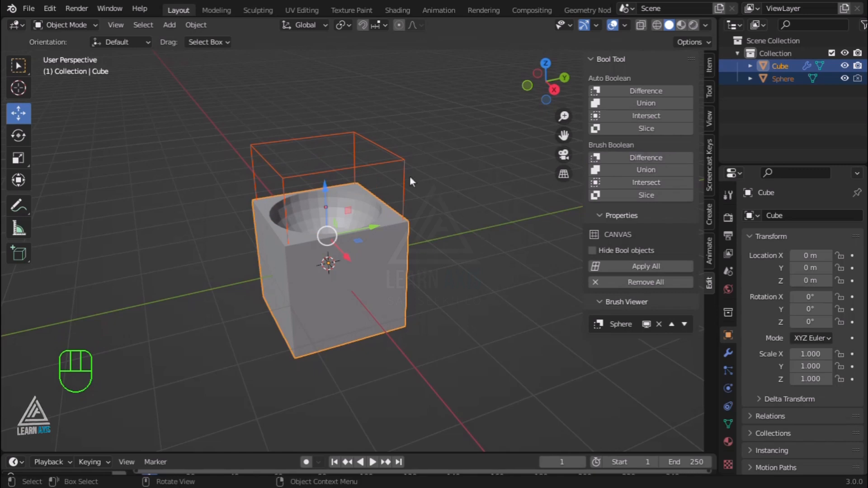
pyautogui.click(401, 164)
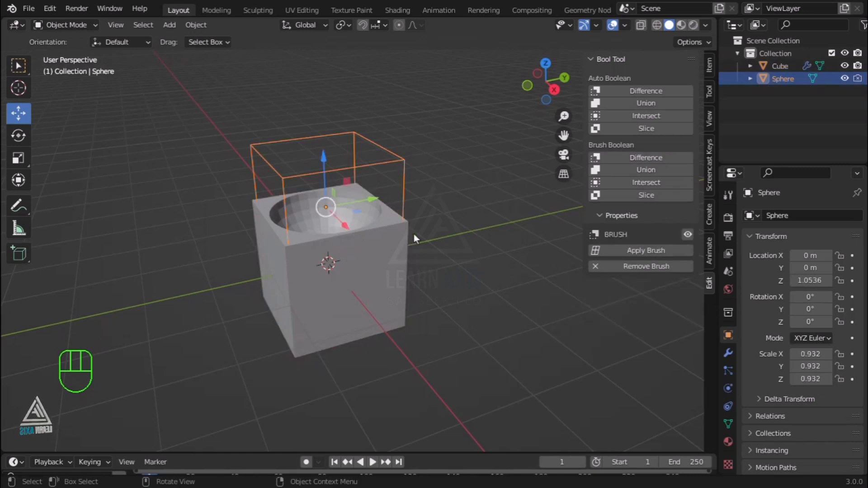
pyautogui.moveTo(436, 342); pyautogui.dragTo(491, 365, button='middle')
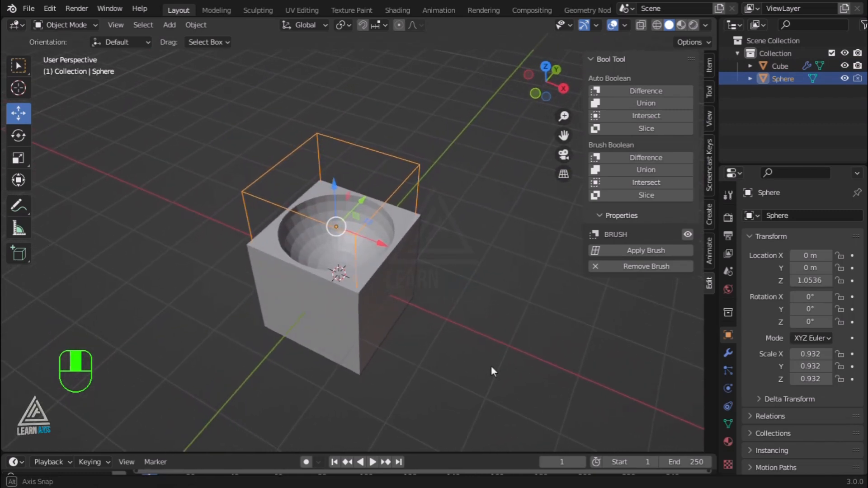
pyautogui.moveTo(383, 252); pyautogui.dragTo(352, 285)
pyautogui.moveTo(334, 186); pyautogui.dragTo(314, 177)
pyautogui.moveTo(434, 289)
pyautogui.mouseDown(button='middle')
pyautogui.moveTo(379, 345)
pyautogui.moveTo(336, 305)
pyautogui.moveTo(462, 331)
pyautogui.moveTo(463, 351)
pyautogui.moveTo(439, 301)
pyautogui.moveTo(448, 299)
pyautogui.mouseUp(button='middle')
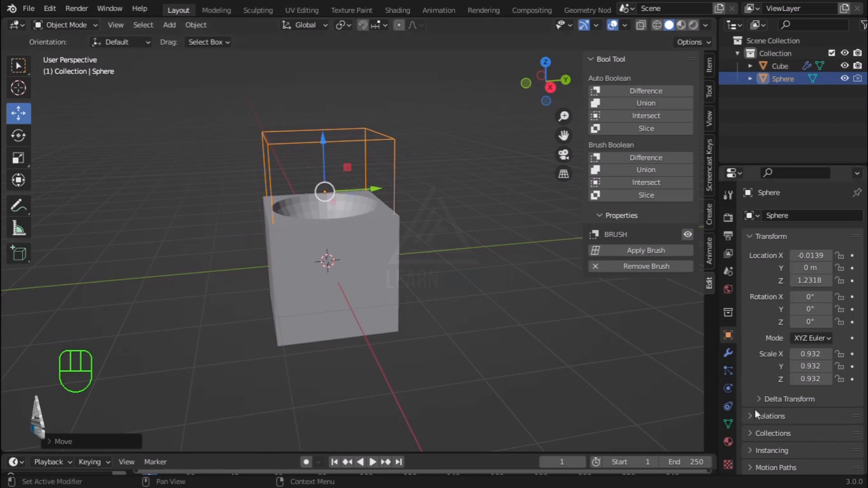
# Step: Display the cube's modifiers and remove its Boolean modifier that uses the sphere
pyautogui.click(726, 353)
pyautogui.click(392, 311)
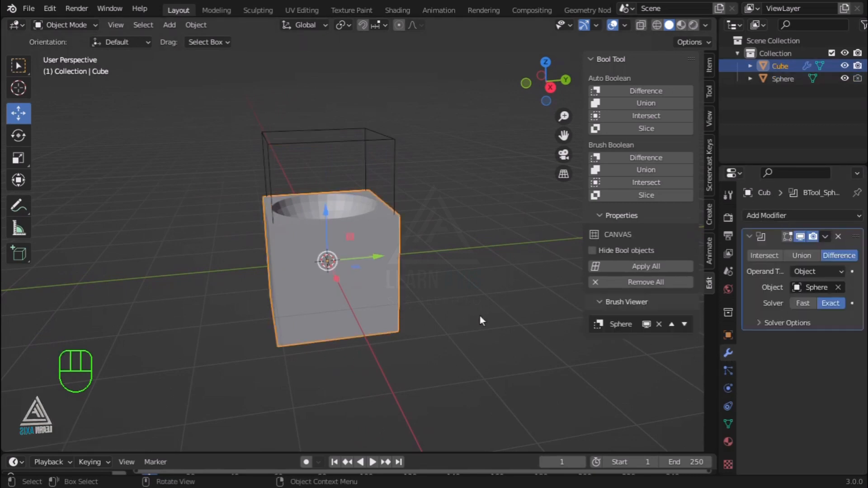
pyautogui.click(826, 237)
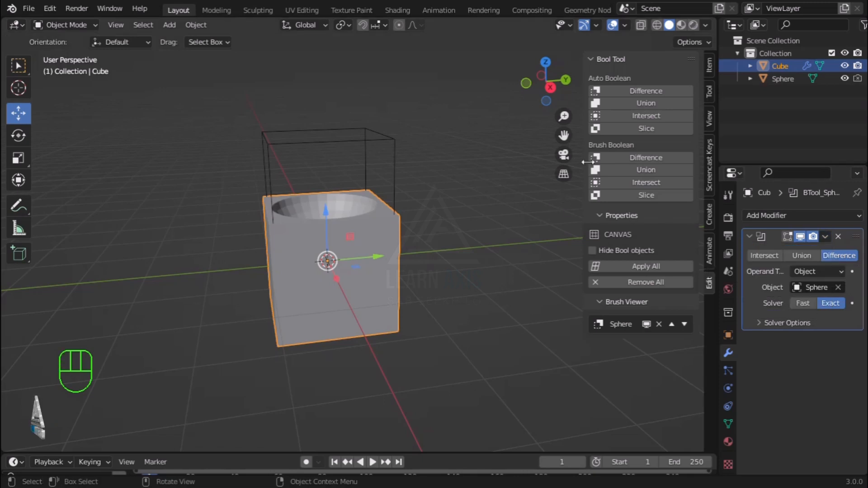
pyautogui.click(839, 237)
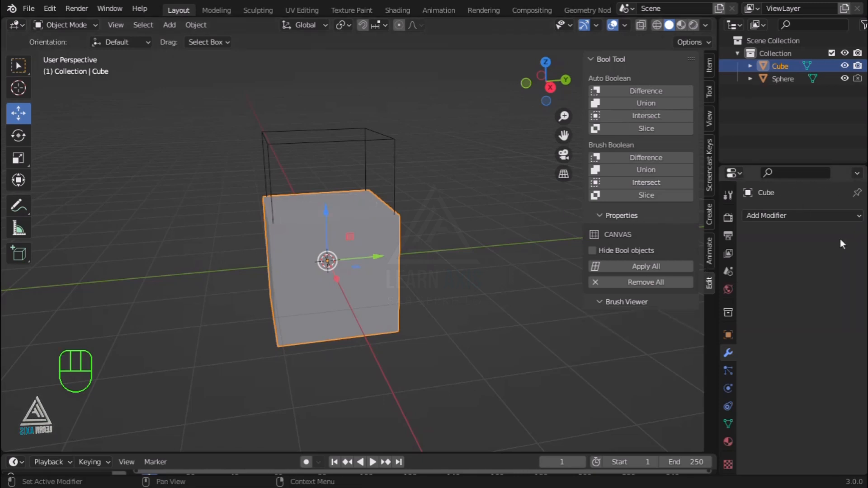
# Step: Delete the wireframe sphere brush above the cube
pyautogui.click(393, 176)
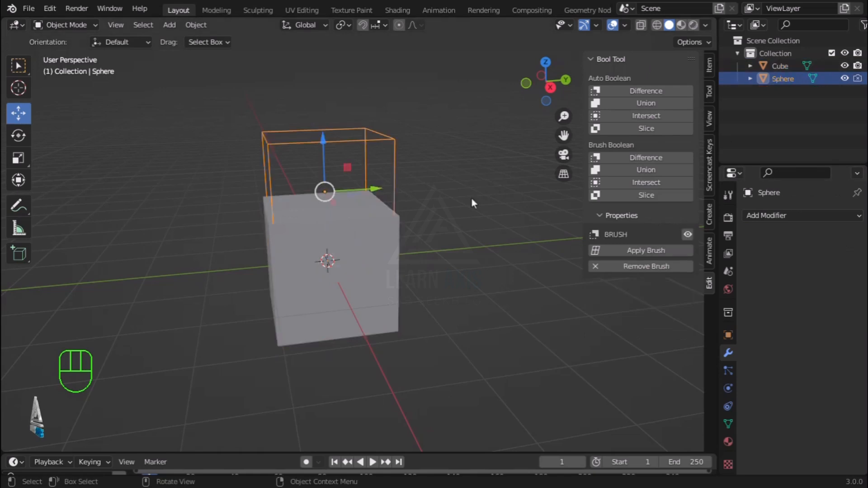
pyautogui.press('x')
pyautogui.click(464, 203)
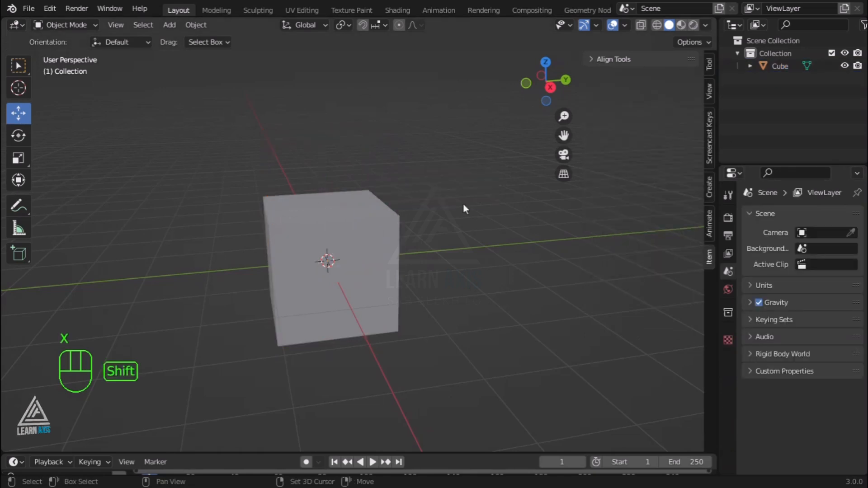
# Step: Add a UV sphere and raise it along Z so its lower part overlaps the top of the cube
pyautogui.hotkey('shift', 'a')
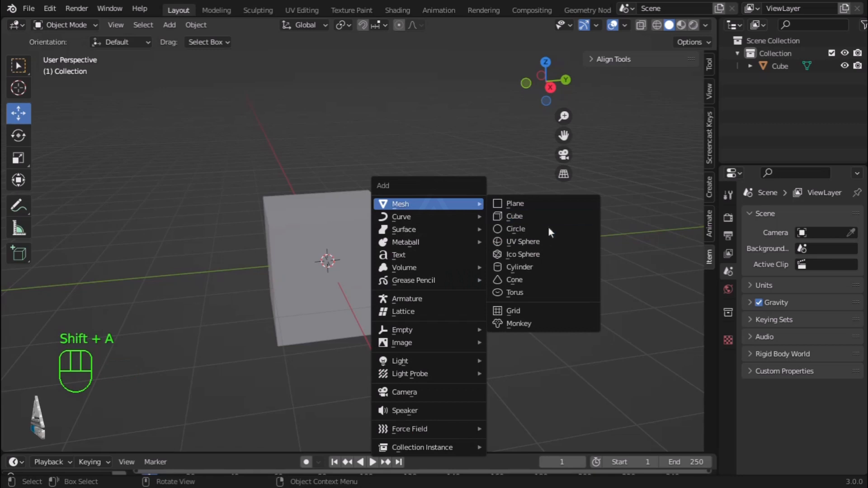
pyautogui.click(524, 242)
pyautogui.moveTo(330, 218); pyautogui.dragTo(334, 136)
pyautogui.hotkey('ctrl', '-')
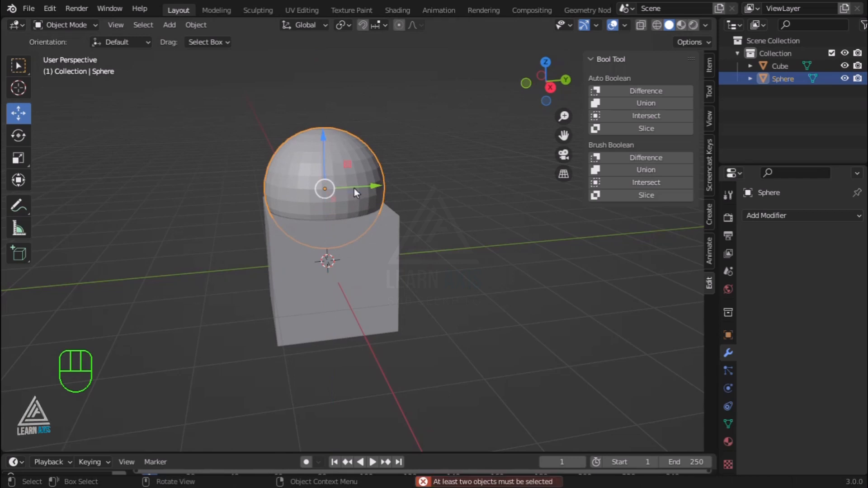
# Step: Slice the cube with the sphere using Auto Boolean Slice, keeping the cube as the active object
pyautogui.keyDown('shift'); pyautogui.click(384, 268); pyautogui.keyUp('shift')
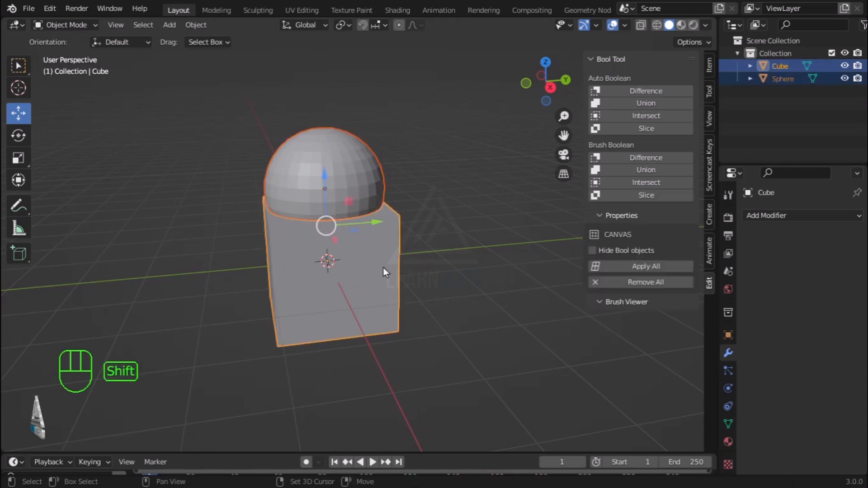
pyautogui.click(651, 128)
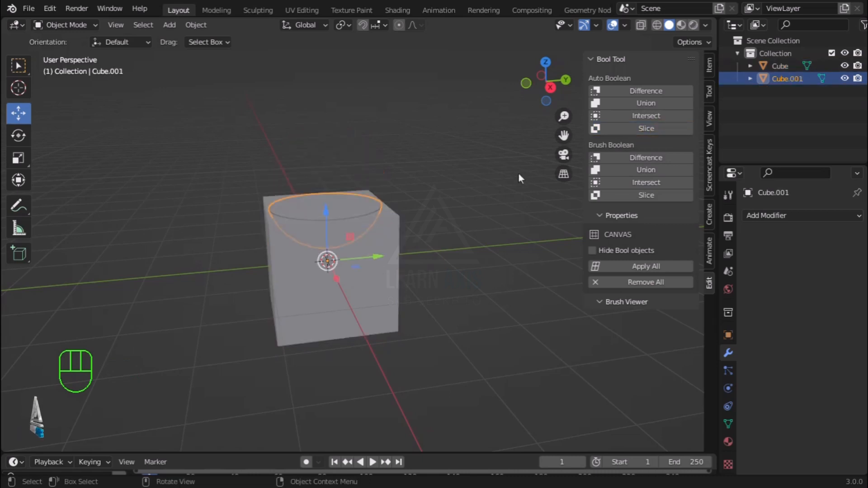
pyautogui.click(449, 224)
# Step: Lift the sliced bowl-shaped piece along Z out of the cube and inspect the cavity beneath it
pyautogui.moveTo(464, 222); pyautogui.dragTo(406, 248, button='middle')
pyautogui.click(361, 221)
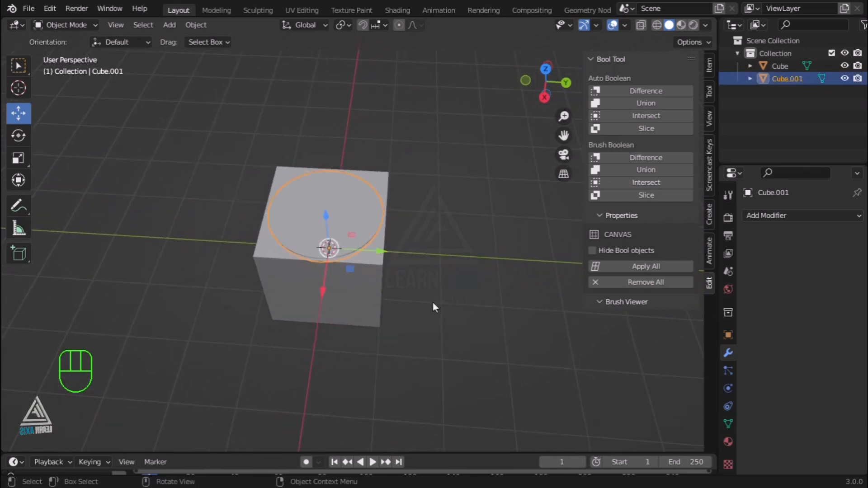
pyautogui.moveTo(434, 303); pyautogui.dragTo(426, 250, button='middle')
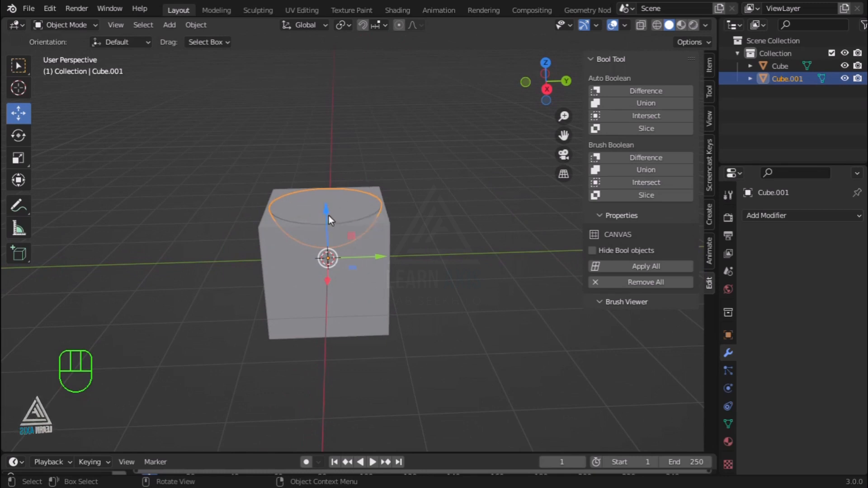
pyautogui.moveTo(326, 206)
pyautogui.mouseDown()
pyautogui.moveTo(329, 149)
pyautogui.moveTo(327, 211)
pyautogui.mouseUp()
pyautogui.moveTo(326, 107); pyautogui.dragTo(327, 150)
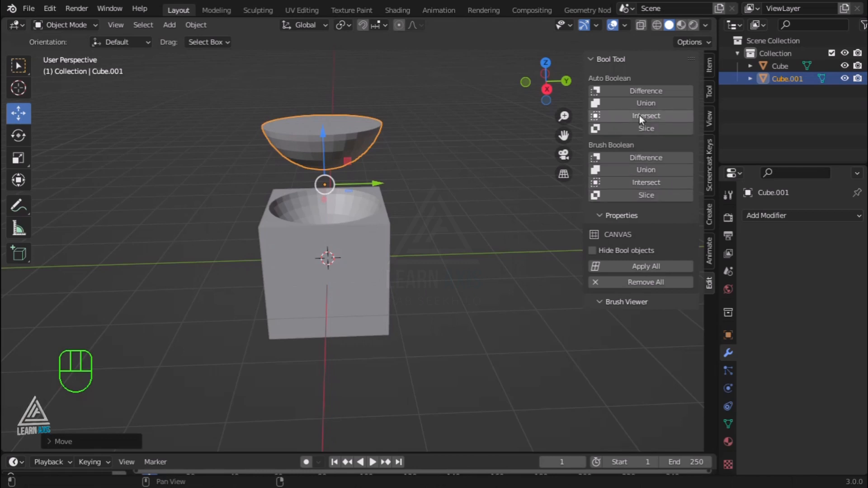
pyautogui.moveTo(313, 327); pyautogui.dragTo(385, 352, button='middle')
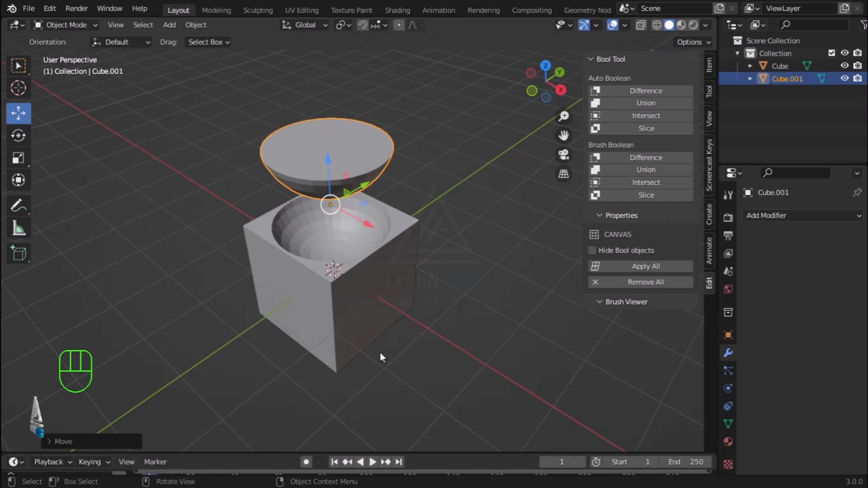
pyautogui.moveTo(394, 300); pyautogui.dragTo(653, 81, button='middle')
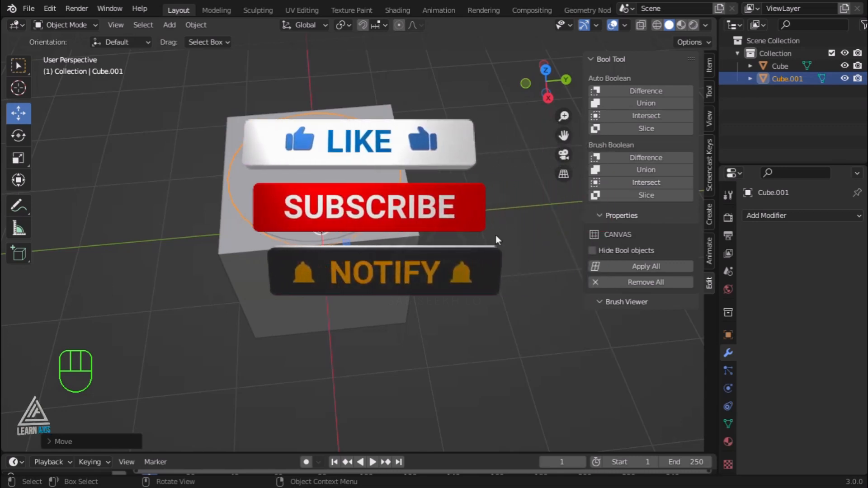
# Step: Hide the viewport sidebar and start a new file without saving the current changes
pyautogui.click(521, 233)
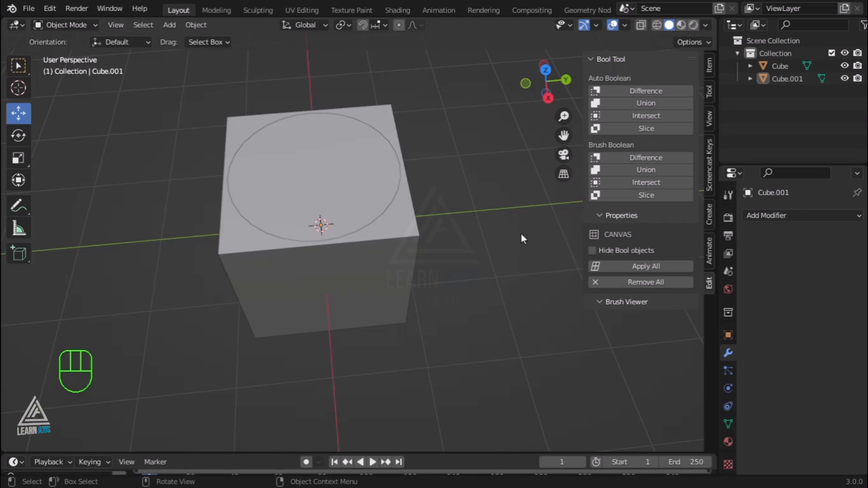
pyautogui.press('n')
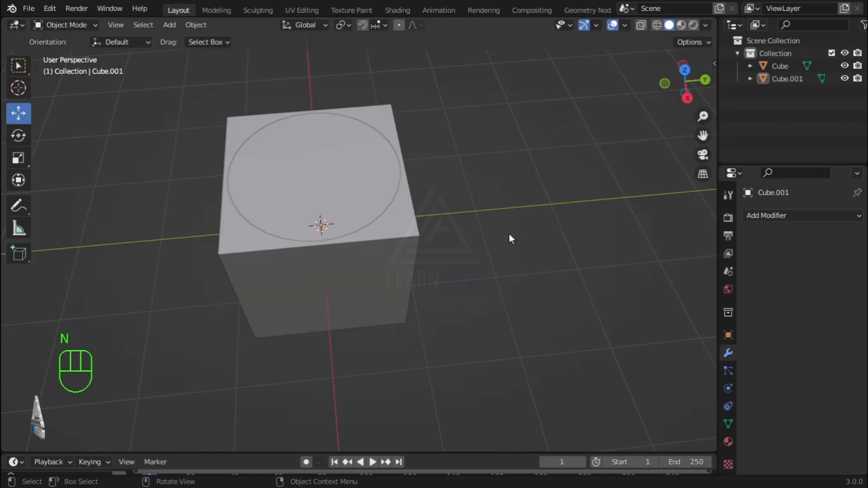
pyautogui.hotkey('ctrl', 'n')
pyautogui.click(509, 234)
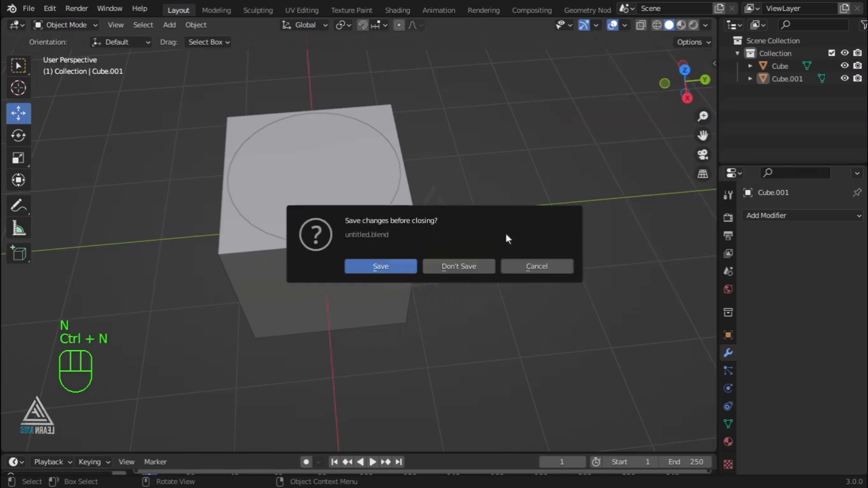
pyautogui.click(466, 266)
# Step: Delete the default camera and light from the new scene
pyautogui.click(210, 224)
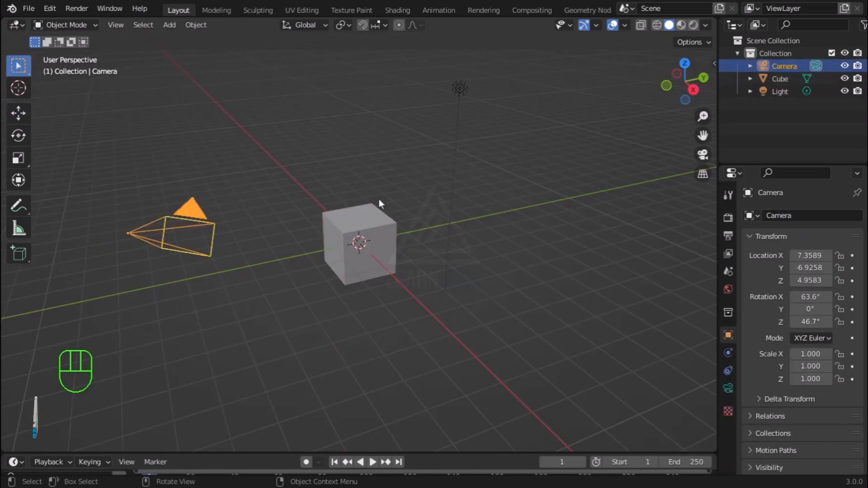
pyautogui.keyDown('shift'); pyautogui.click(465, 91); pyautogui.keyUp('shift')
pyautogui.press('x')
pyautogui.click(460, 92)
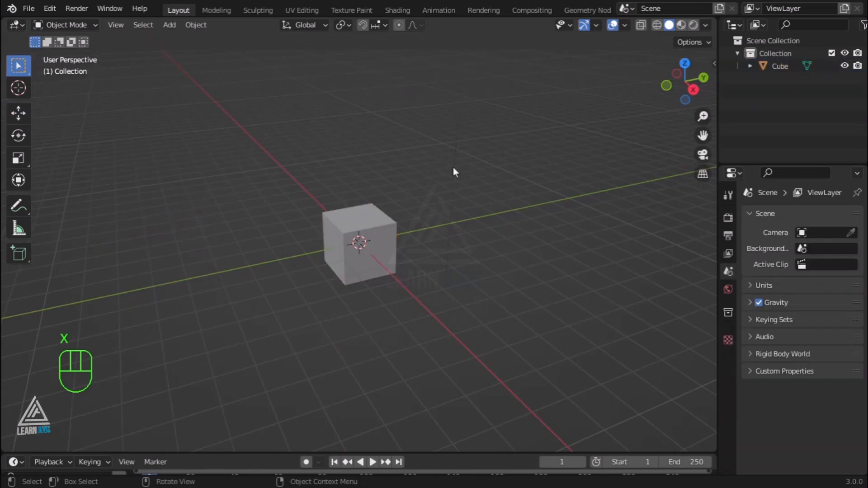
# Step: Move the default cube up 1 m along the Z axis
pyautogui.click(393, 254)
pyautogui.scroll(5, 432, 267)
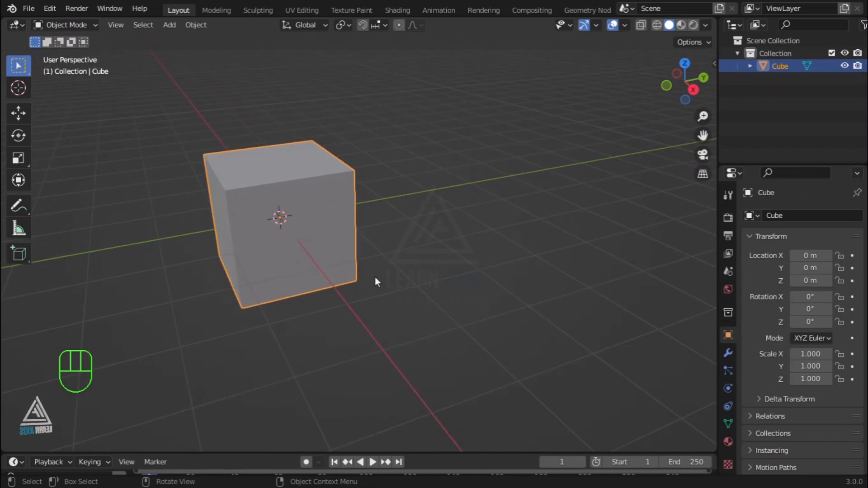
pyautogui.write('gz')
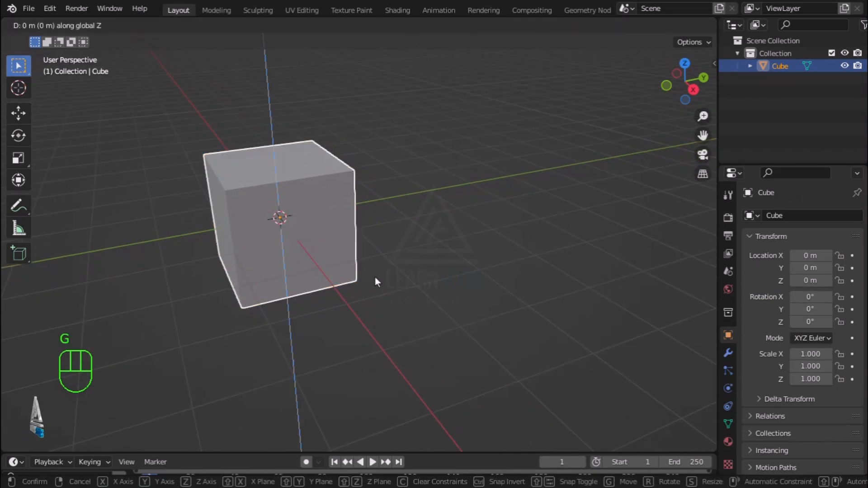
pyautogui.write('1')
pyautogui.press('Return')
pyautogui.scroll(-2, 457, 261)
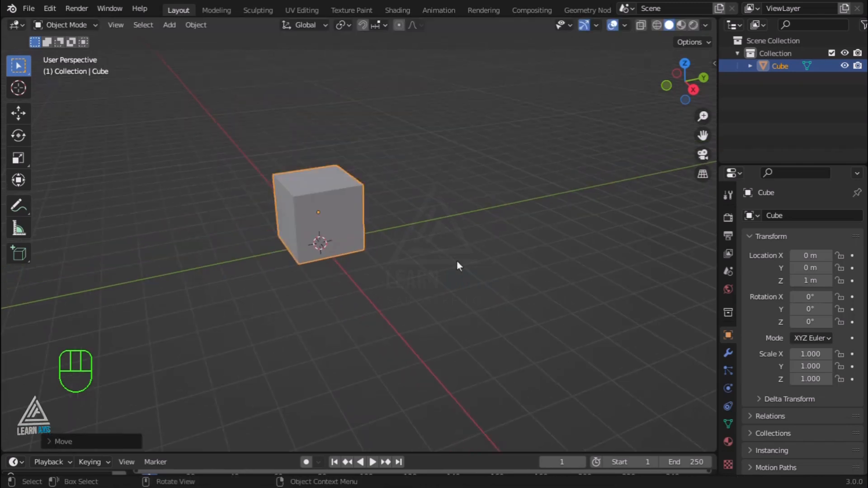
# Step: Add a UV sphere at the world origin and activate the Move tool
pyautogui.moveTo(457, 262); pyautogui.dragTo(441, 281, button='middle')
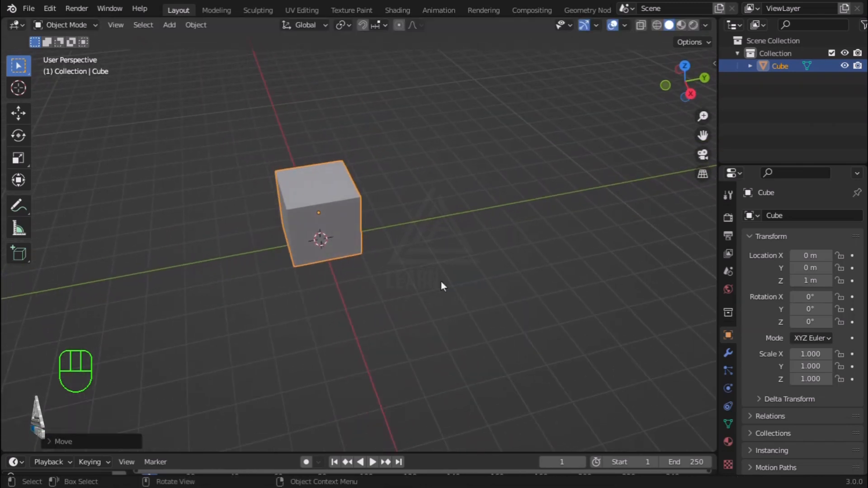
pyautogui.hotkey('shift', 'a')
pyautogui.moveTo(392, 231)
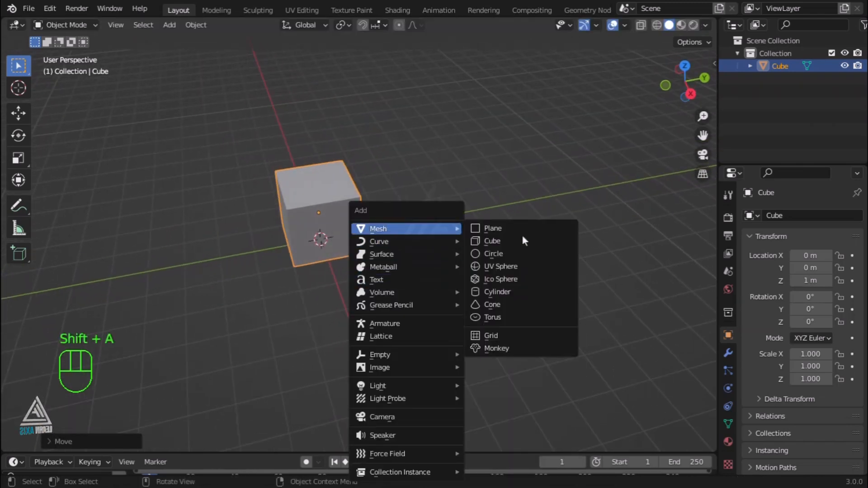
pyautogui.click(504, 265)
pyautogui.moveTo(454, 226); pyautogui.dragTo(346, 208, button='middle')
pyautogui.click(18, 113)
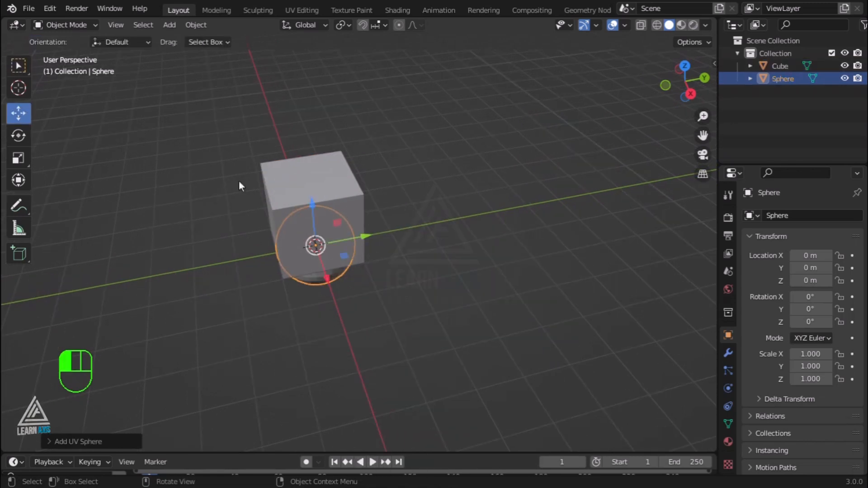
# Step: Move the sphere to about 0.6 m in Y and 2.06 m in Z, overlapping the cube's upper edge
pyautogui.moveTo(319, 205); pyautogui.dragTo(294, 130)
pyautogui.moveTo(310, 179); pyautogui.dragTo(335, 172)
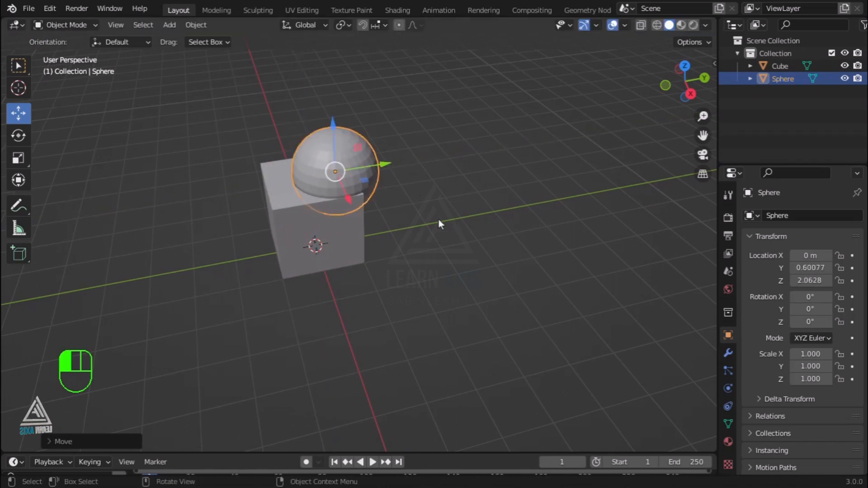
pyautogui.click(439, 219)
# Step: Shade the sphere smooth with Auto Smooth enabled and return to the Select Box tool
pyautogui.click(351, 163)
pyautogui.moveTo(329, 153); pyautogui.dragTo(331, 154, button='right')
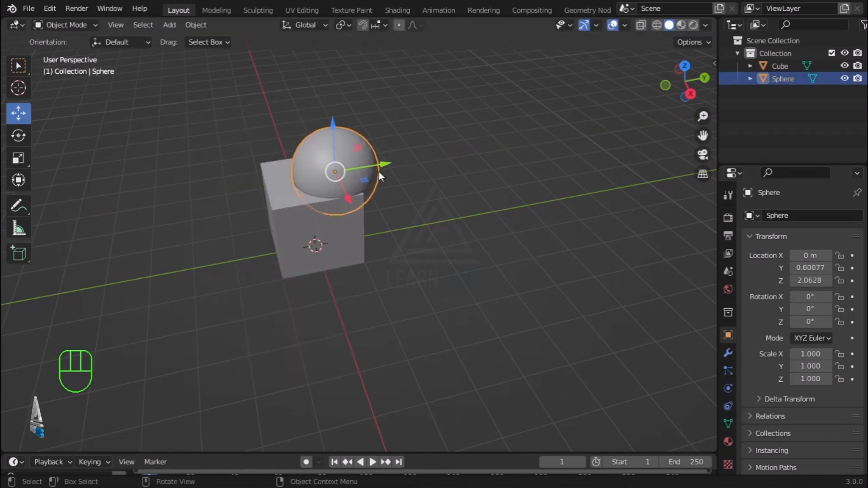
pyautogui.press('q')
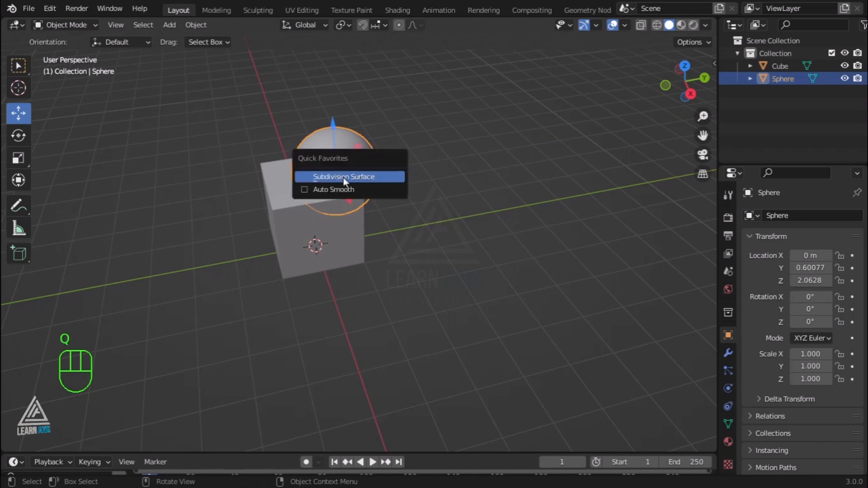
pyautogui.click(312, 190)
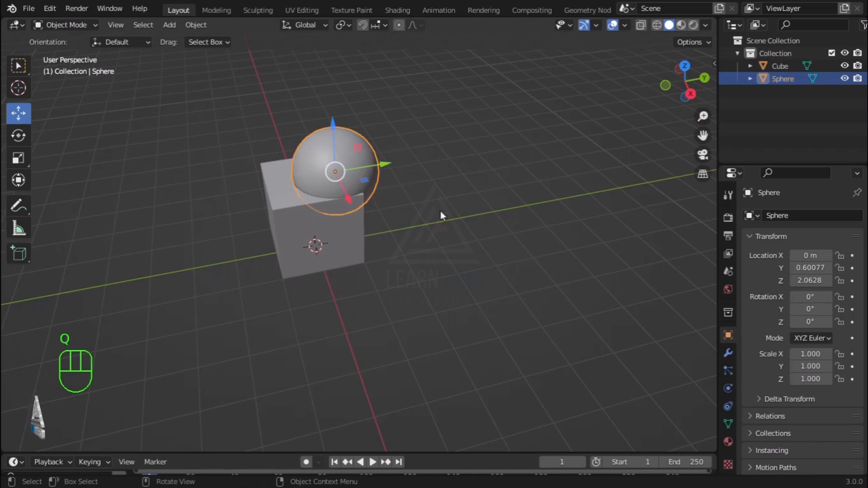
pyautogui.click(441, 211)
pyautogui.click(18, 66)
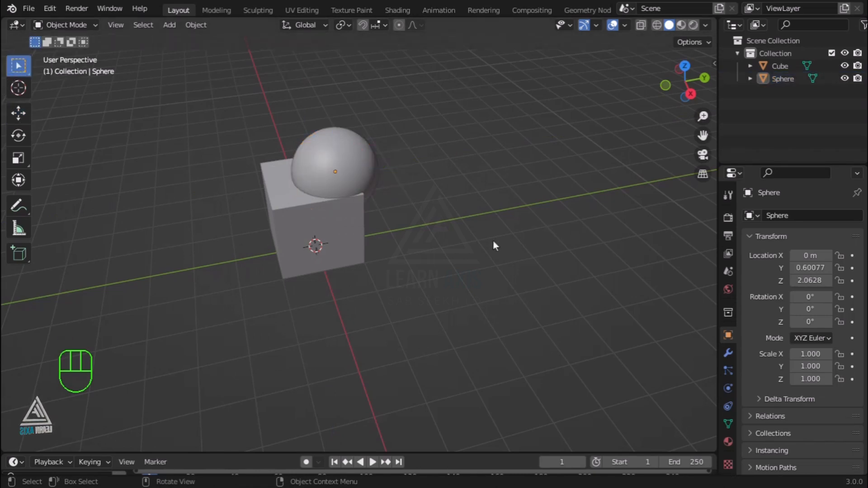
# Step: Add a Boolean modifier to the cube, set to Difference with Sphere as its object, and hide the sphere
pyautogui.moveTo(561, 270); pyautogui.dragTo(457, 251, button='middle')
pyautogui.click(376, 226)
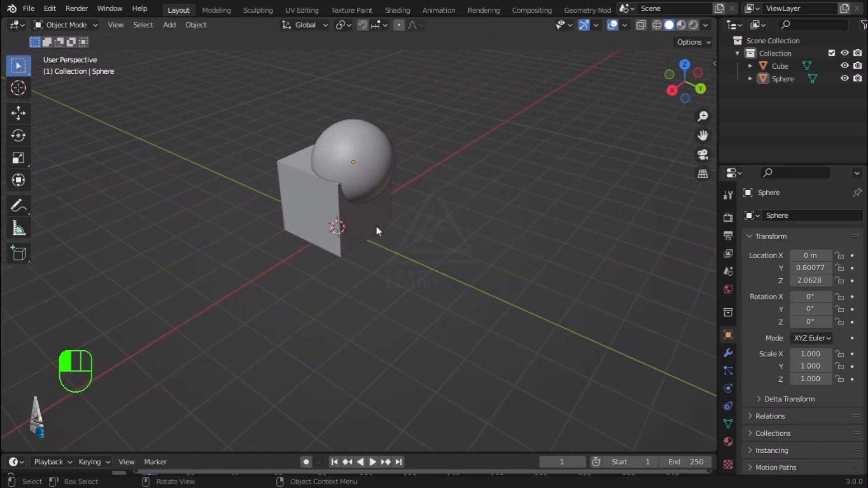
pyautogui.scroll(2, 341, 173)
pyautogui.click(728, 353)
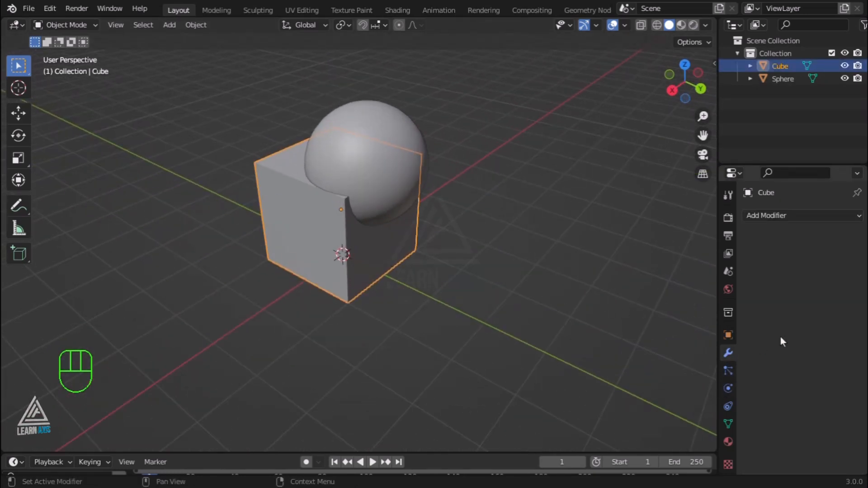
pyautogui.click(783, 216)
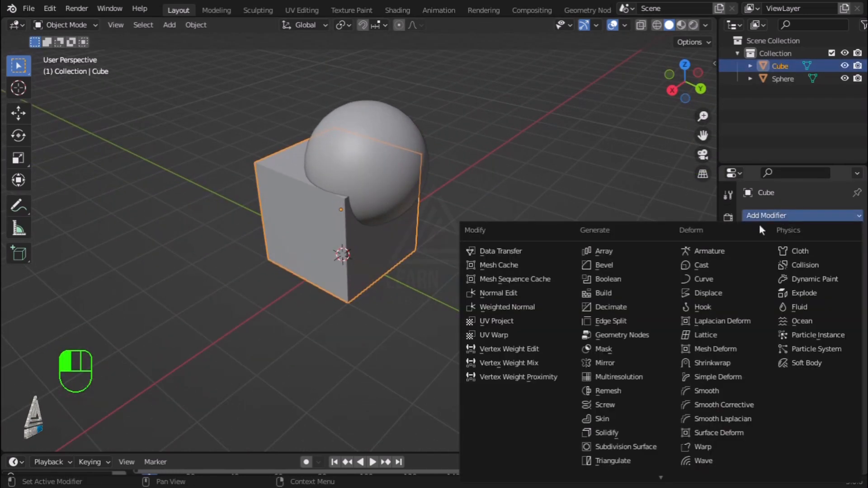
pyautogui.click(611, 280)
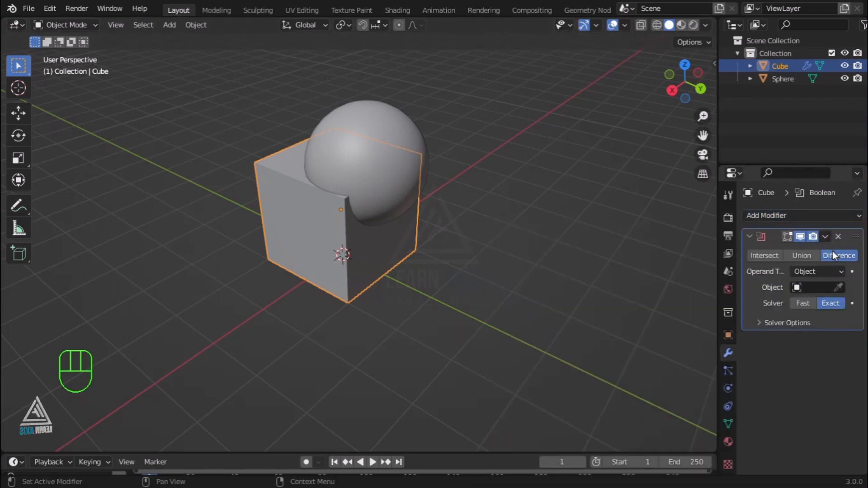
pyautogui.click(797, 290)
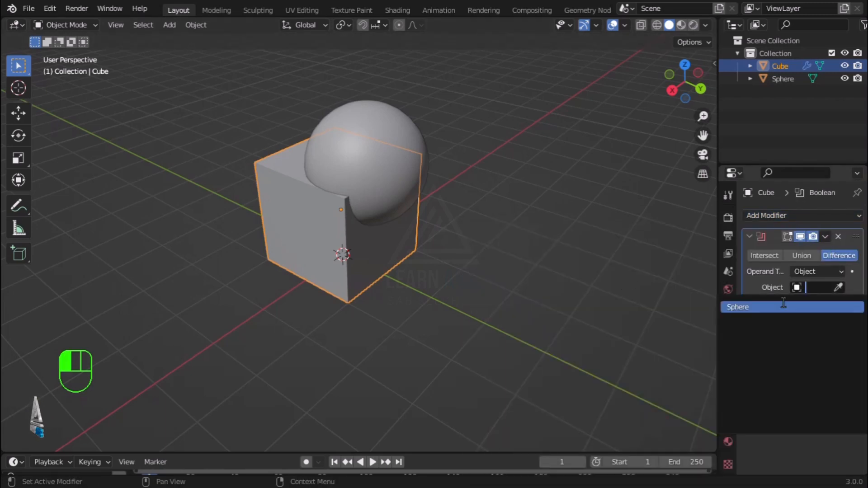
pyautogui.click(784, 307)
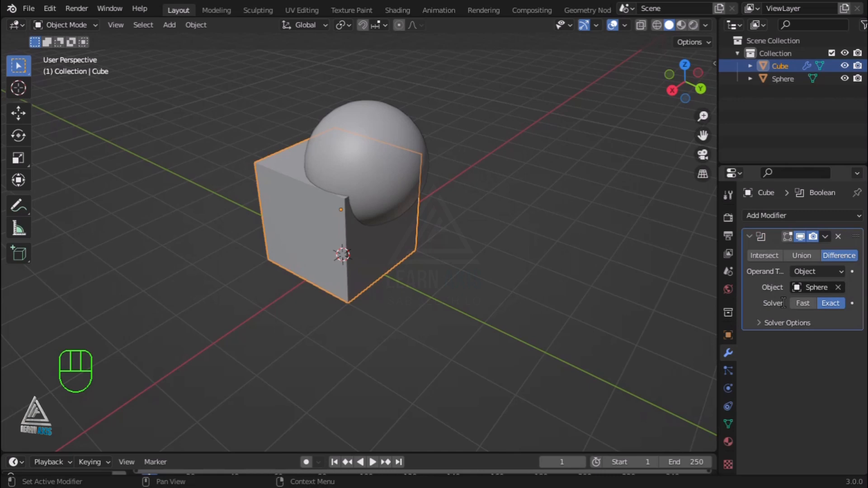
pyautogui.click(844, 78)
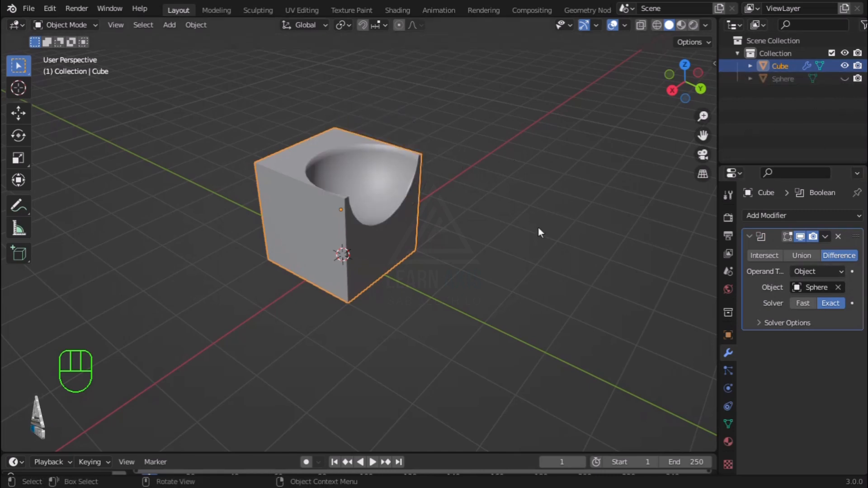
pyautogui.moveTo(541, 233); pyautogui.dragTo(570, 240, button='middle')
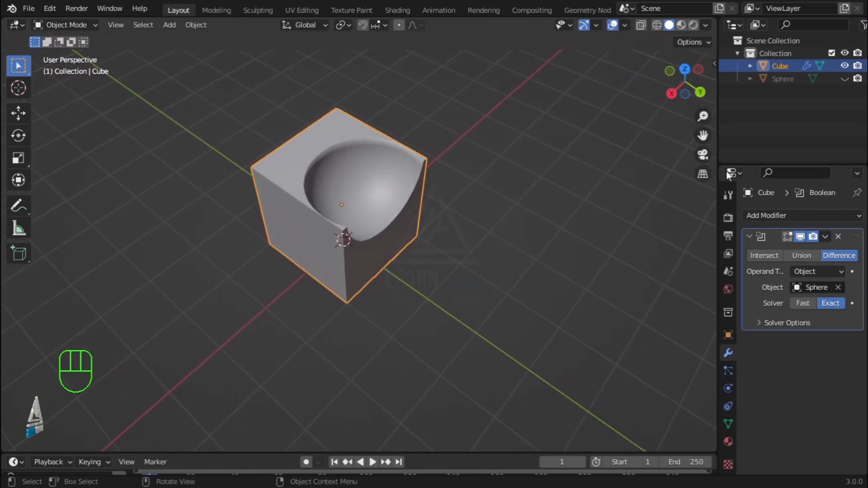
# Step: Unhide the sphere, move it along negative X and slightly down so it cuts the cube's edge, and hide it again
pyautogui.click(788, 79)
pyautogui.click(845, 79)
pyautogui.click(18, 113)
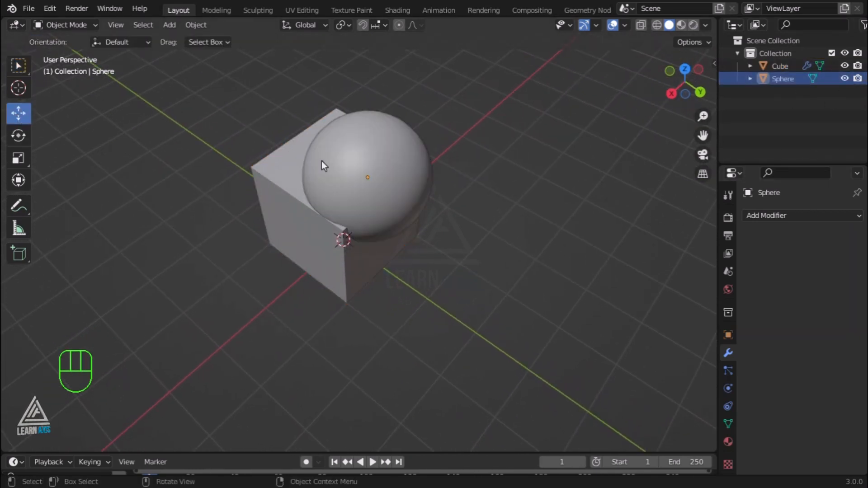
pyautogui.click(381, 190)
pyautogui.moveTo(335, 202); pyautogui.dragTo(374, 195)
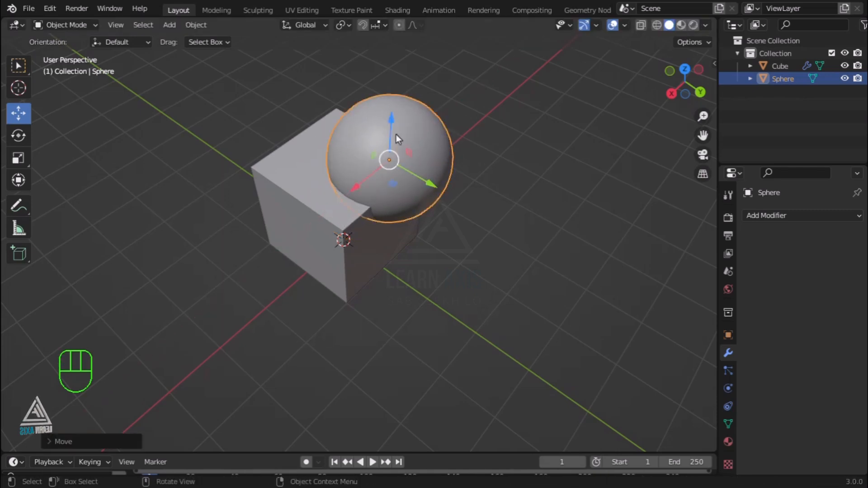
pyautogui.moveTo(396, 134); pyautogui.dragTo(395, 147)
pyautogui.click(845, 79)
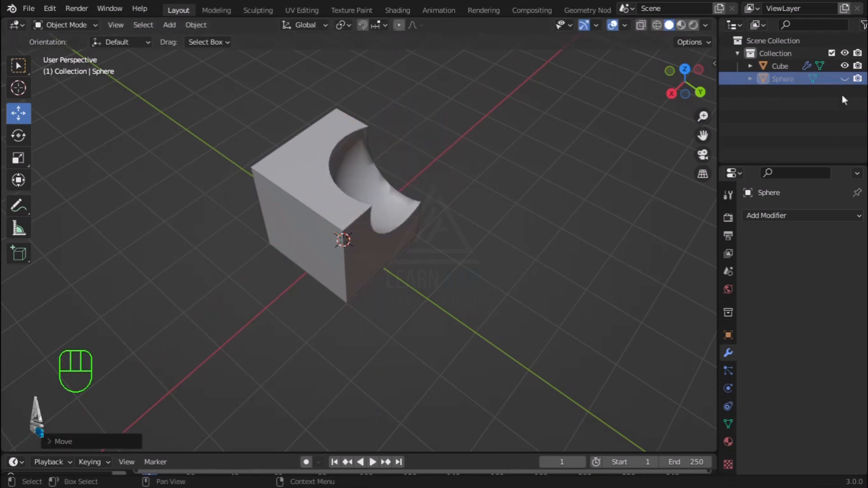
# Step: Shade the cube smooth and enable Auto Smooth on it
pyautogui.moveTo(448, 312); pyautogui.dragTo(413, 309, button='middle')
pyautogui.click(412, 309)
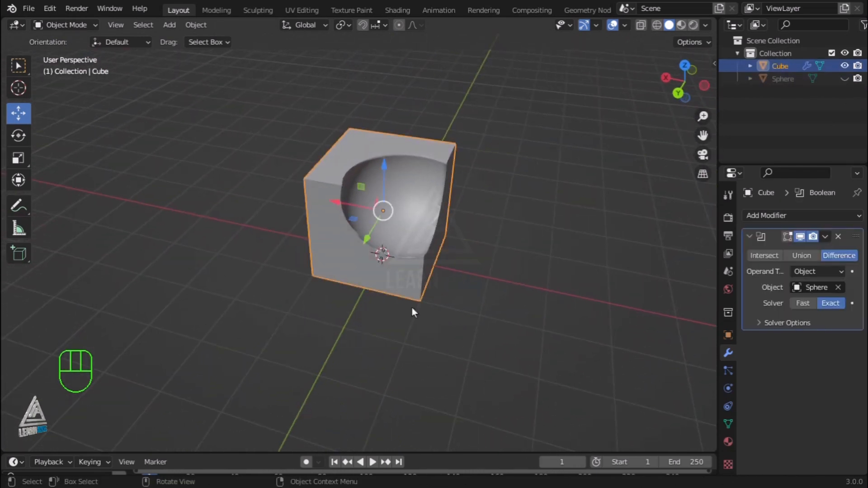
pyautogui.rightClick(390, 255)
pyautogui.click(389, 254)
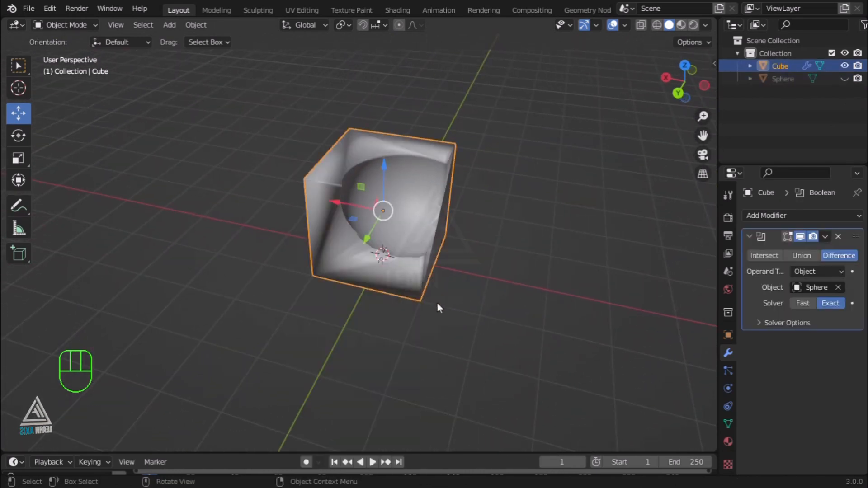
pyautogui.press('q')
pyautogui.click(360, 301)
pyautogui.click(492, 319)
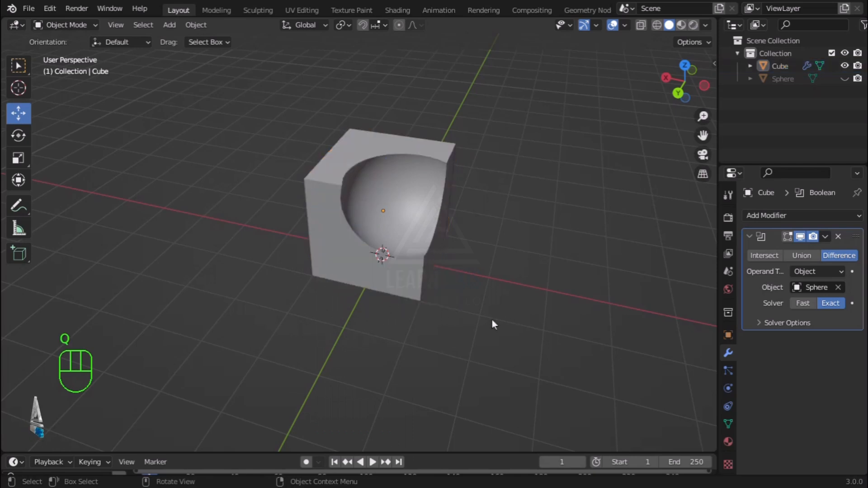
# Step: Select the cube, return to the Select Box tool and switch the viewport to Material Preview shading
pyautogui.moveTo(495, 349); pyautogui.dragTo(473, 233, button='middle')
pyautogui.press('a')
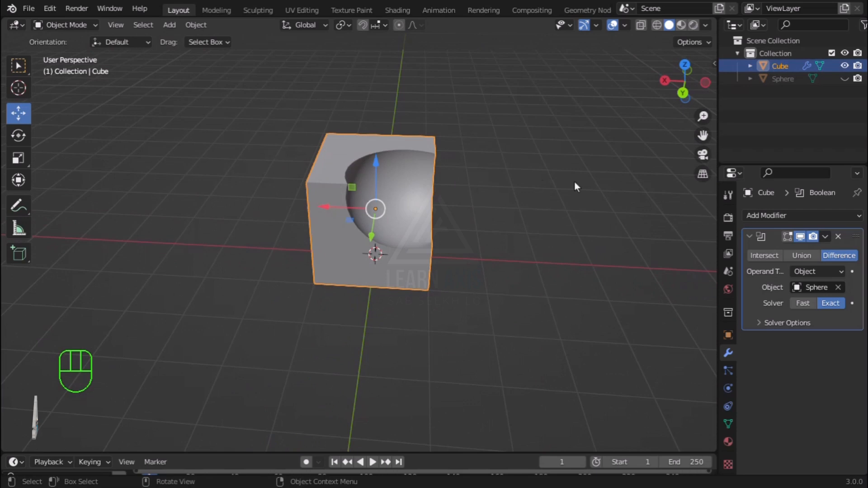
pyautogui.click(18, 65)
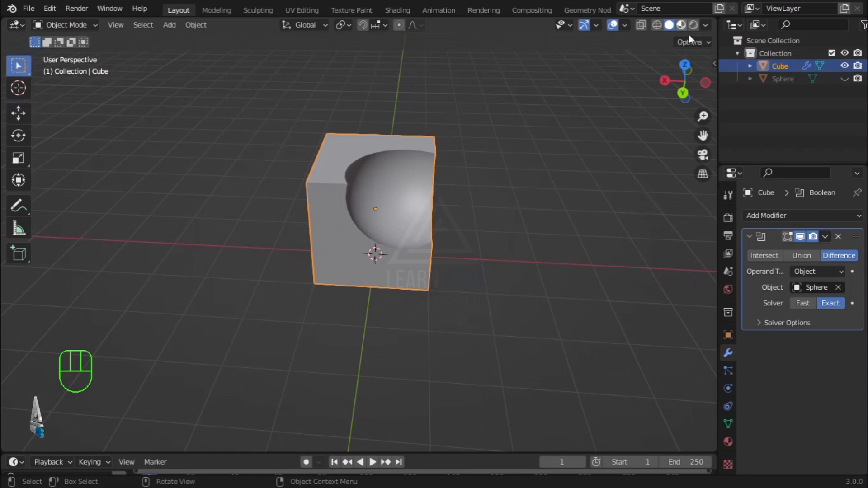
pyautogui.press('z')
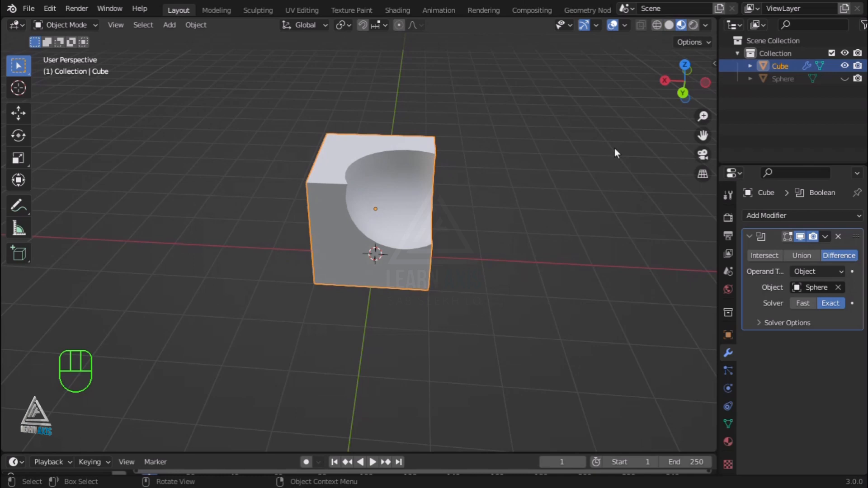
# Step: Set the cube material's base color to red, with hue 0.999 and saturation 1.000
pyautogui.click(728, 444)
pyautogui.click(823, 404)
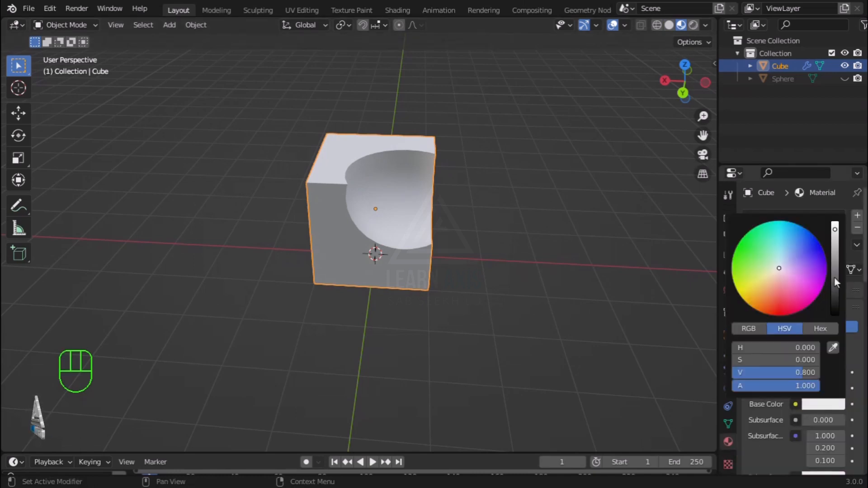
pyautogui.click(779, 316)
pyautogui.moveTo(779, 316); pyautogui.dragTo(782, 315)
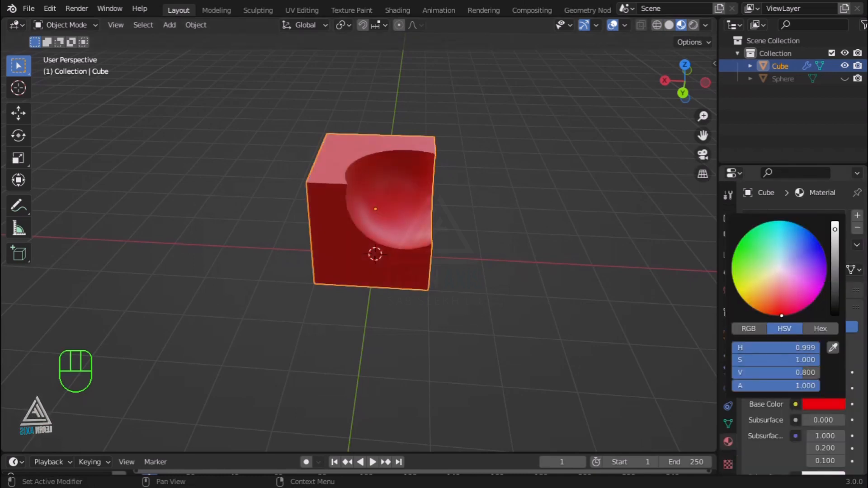
pyautogui.click(452, 301)
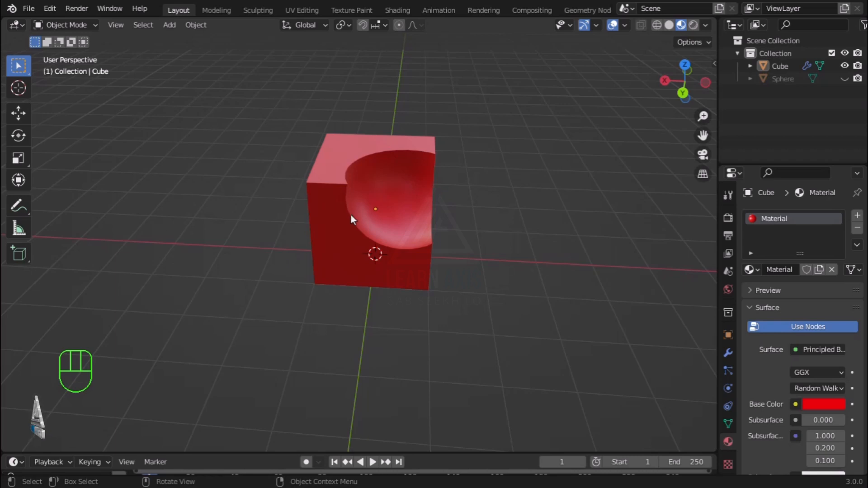
pyautogui.scroll(2, 350, 212)
pyautogui.moveTo(500, 278); pyautogui.dragTo(455, 268, button='middle')
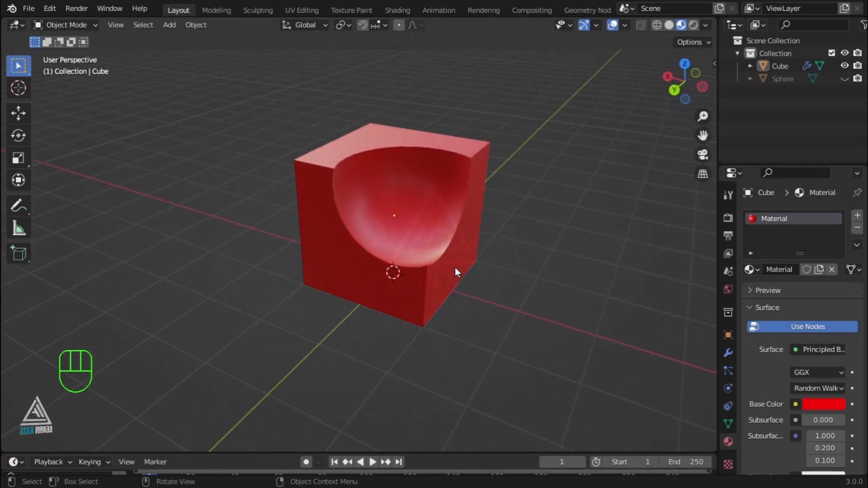
pyautogui.click(452, 265)
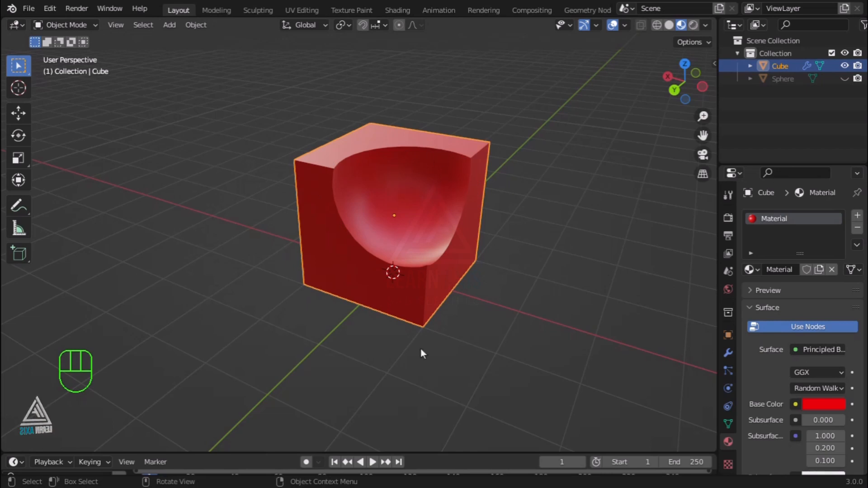
pyautogui.moveTo(421, 350); pyautogui.dragTo(448, 345, button='middle')
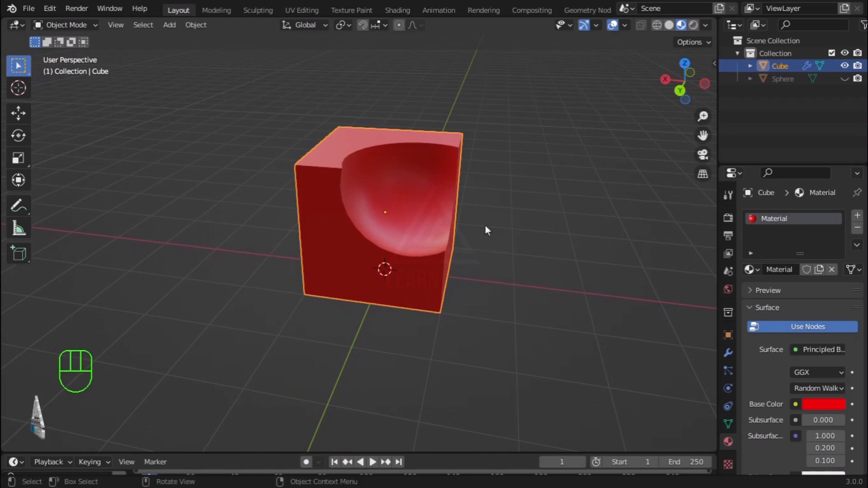
# Step: Unhide the sphere and select it
pyautogui.click(786, 79)
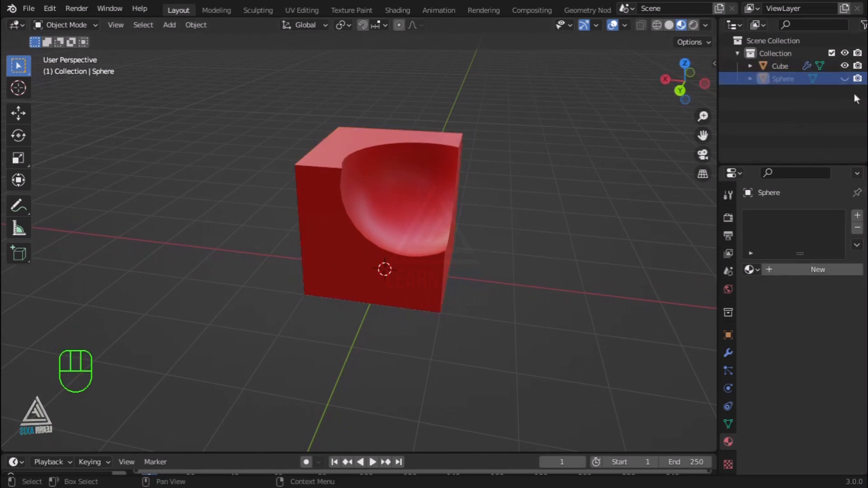
pyautogui.click(845, 80)
pyautogui.click(845, 80)
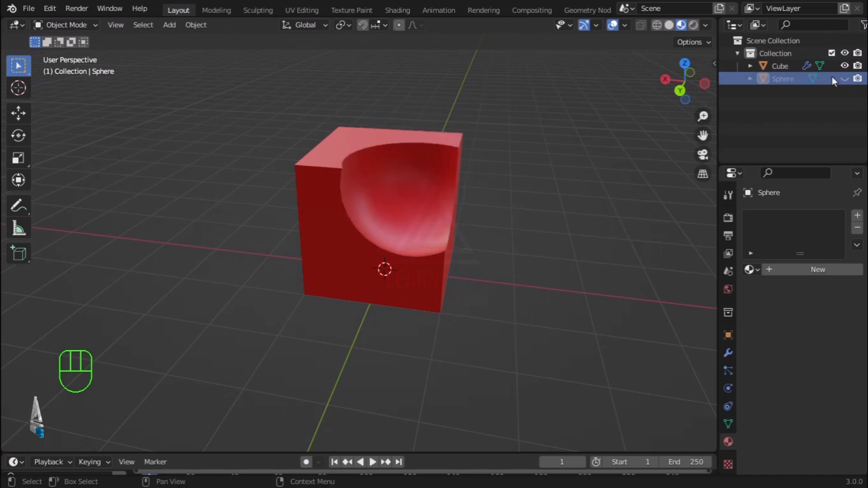
pyautogui.click(845, 79)
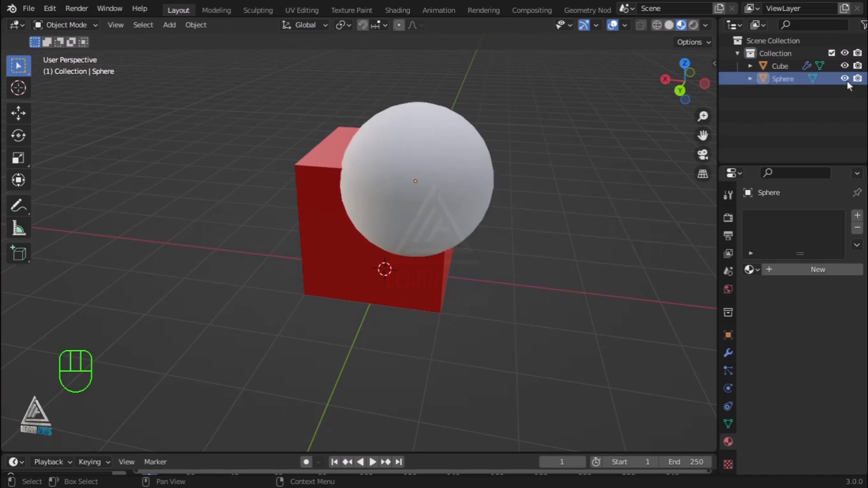
pyautogui.click(431, 193)
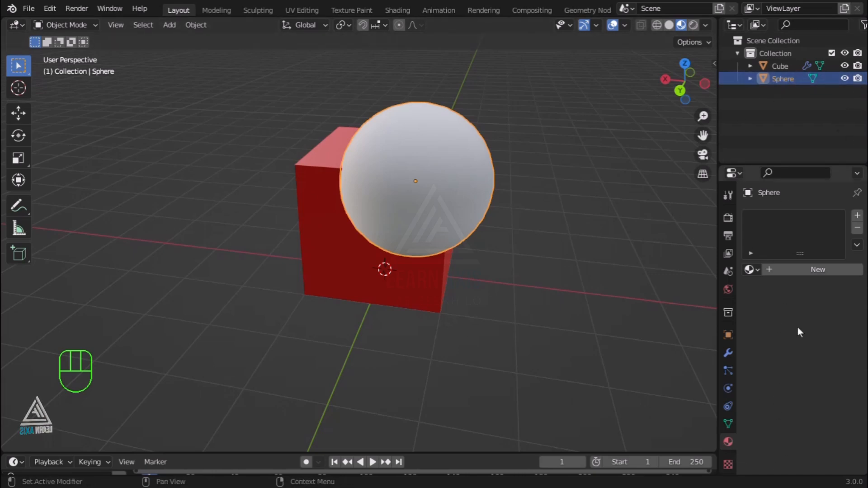
# Step: Create a new material on the sphere and set its base color to a golden yellow with saturation 1.000
pyautogui.click(805, 273)
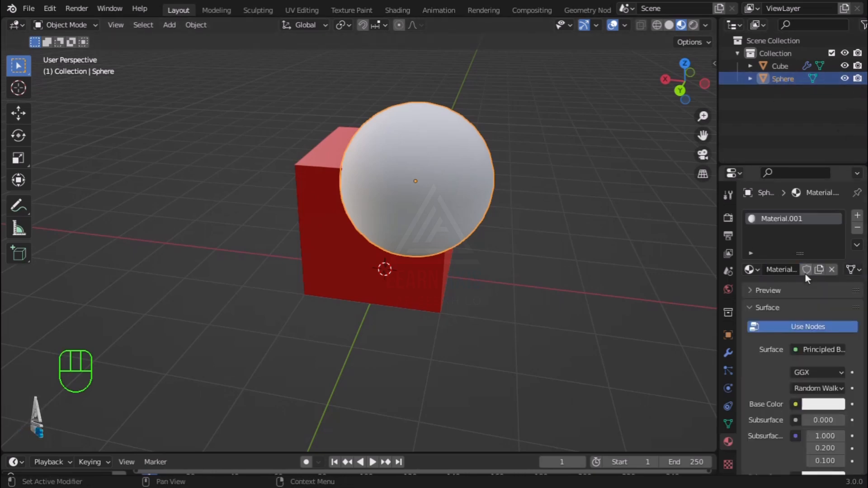
pyautogui.scroll(-2, 820, 406)
pyautogui.click(828, 379)
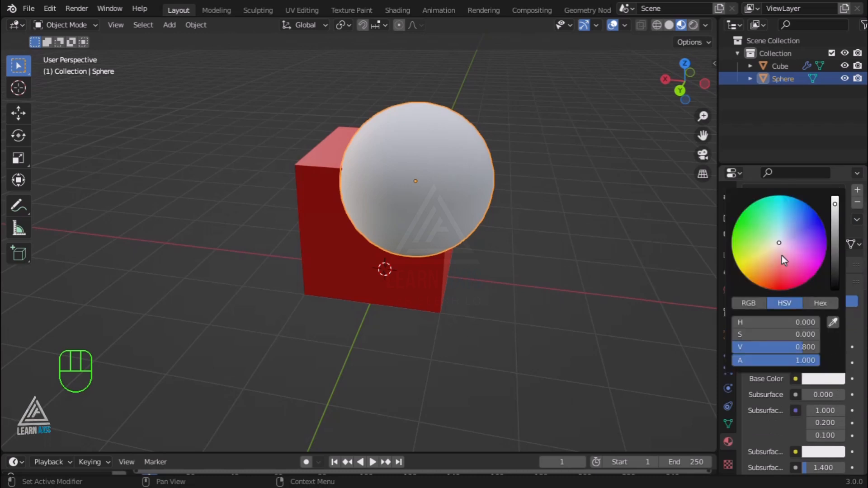
pyautogui.moveTo(784, 261); pyautogui.dragTo(747, 277)
pyautogui.moveTo(776, 322); pyautogui.dragTo(780, 322)
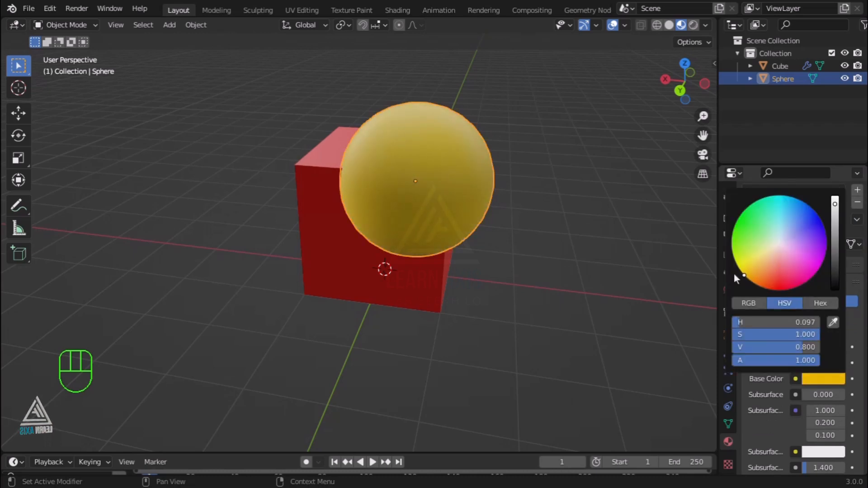
# Step: Set the roughness of the sphere's material to 0.2
pyautogui.scroll(-6, 805, 376)
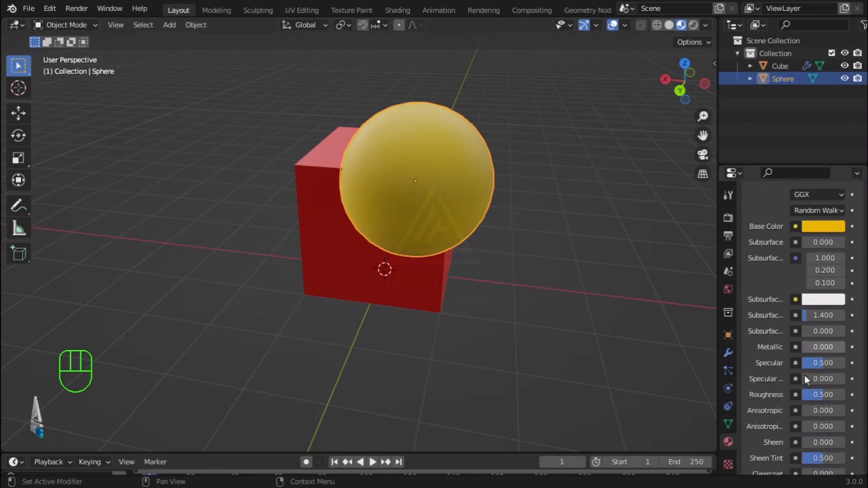
pyautogui.scroll(-3, 805, 379)
pyautogui.scroll(-8, 805, 379)
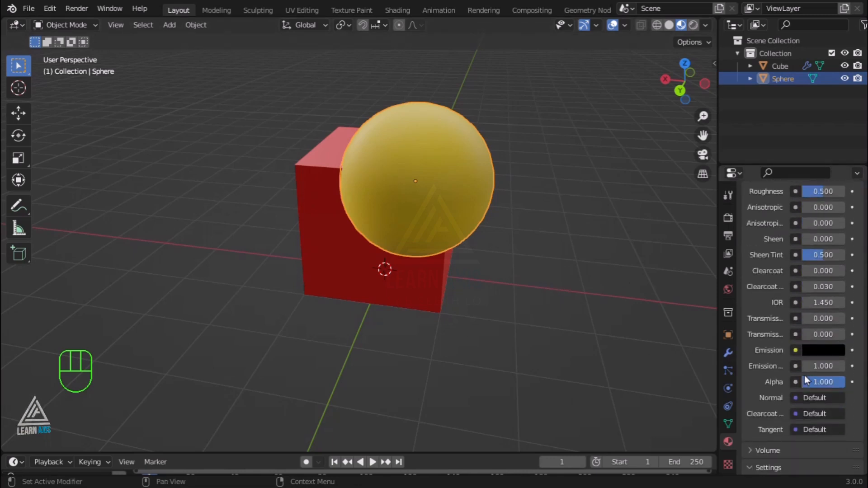
pyautogui.scroll(5, 805, 379)
pyautogui.click(820, 268)
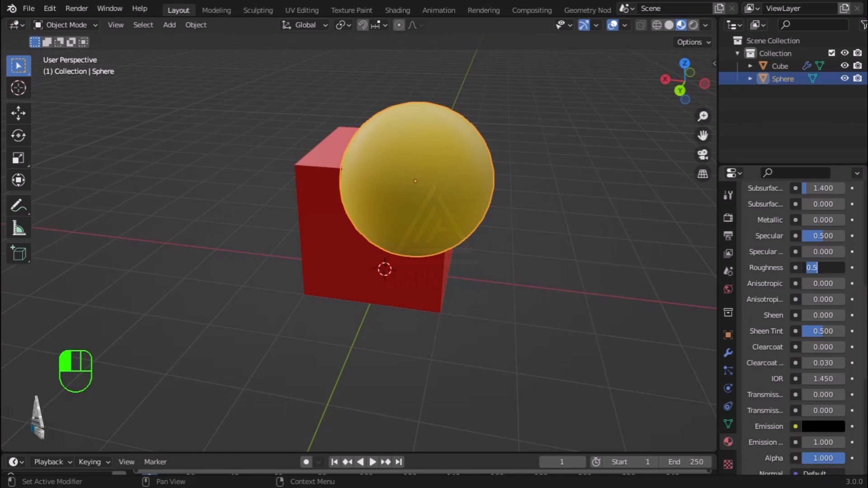
pyautogui.write('0.2')
pyautogui.press('Return')
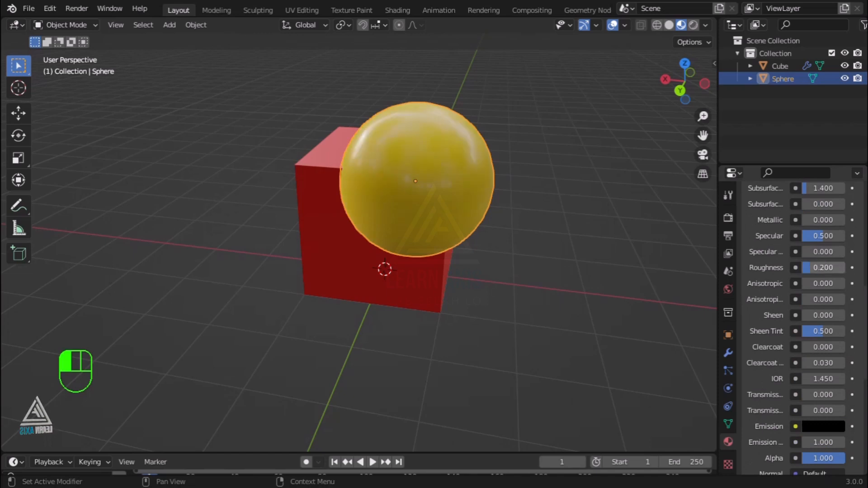
# Step: Select the cube and set its material's roughness to 0.2
pyautogui.click(428, 292)
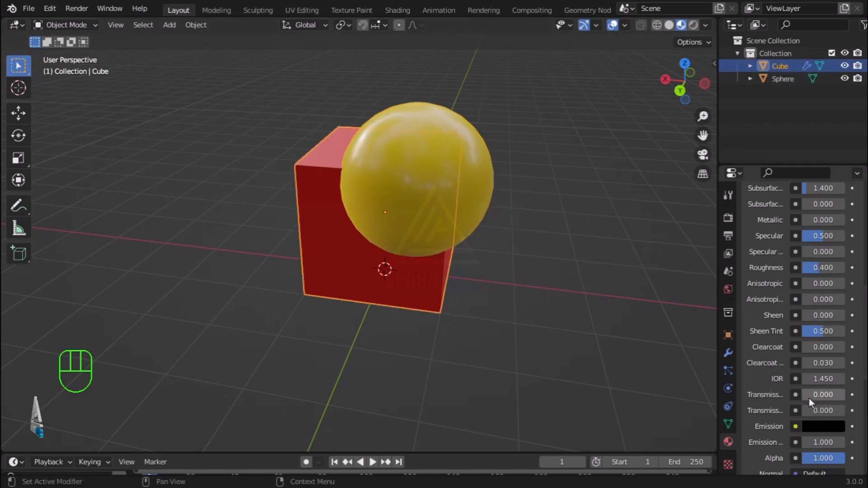
pyautogui.scroll(10, 813, 340)
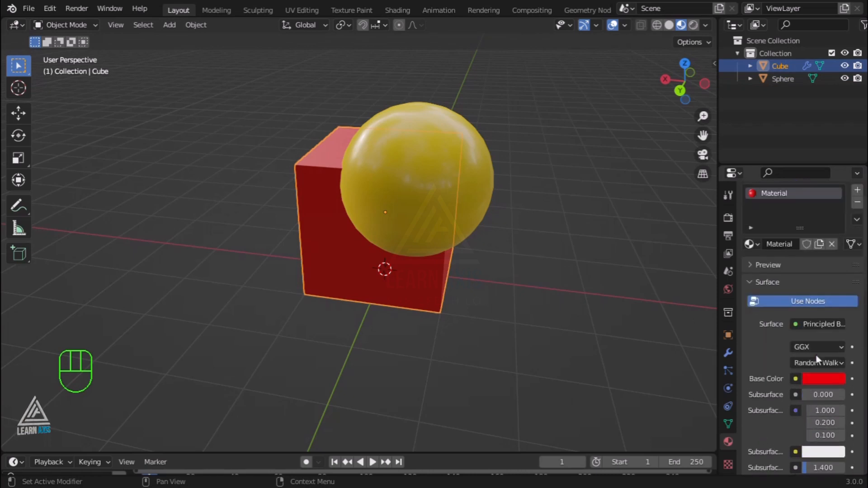
pyautogui.scroll(-5, 817, 360)
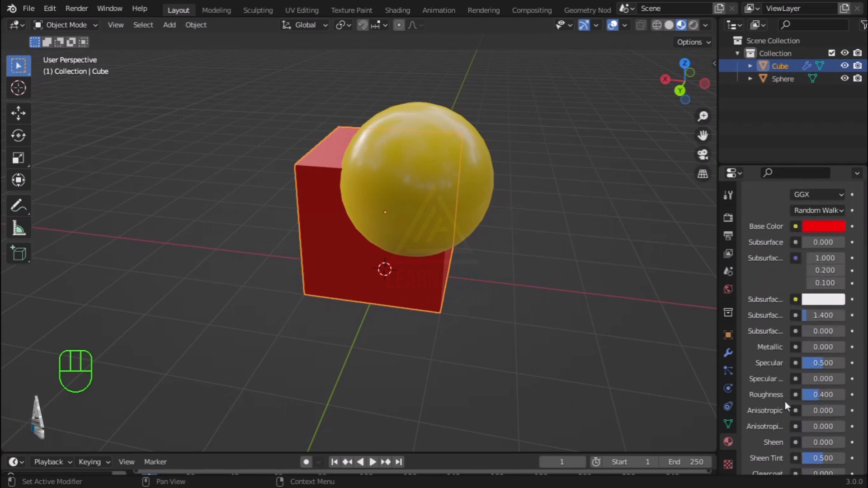
pyautogui.click(808, 395)
pyautogui.write('0.2')
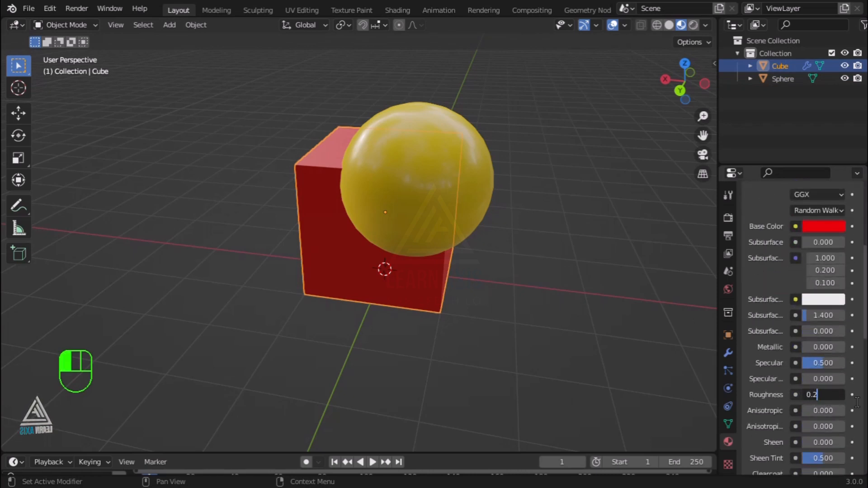
pyautogui.press('Return')
# Step: Select the sphere and hide it in the viewport to expose the cut in the cube
pyautogui.click(484, 212)
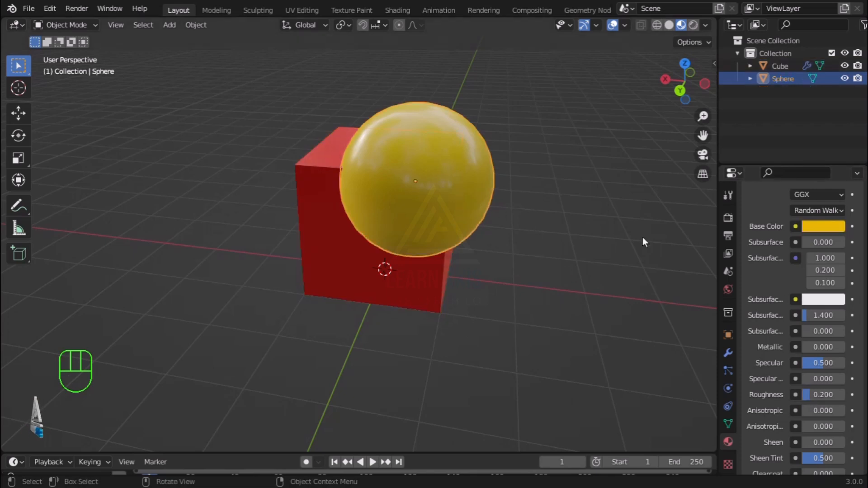
pyautogui.click(844, 79)
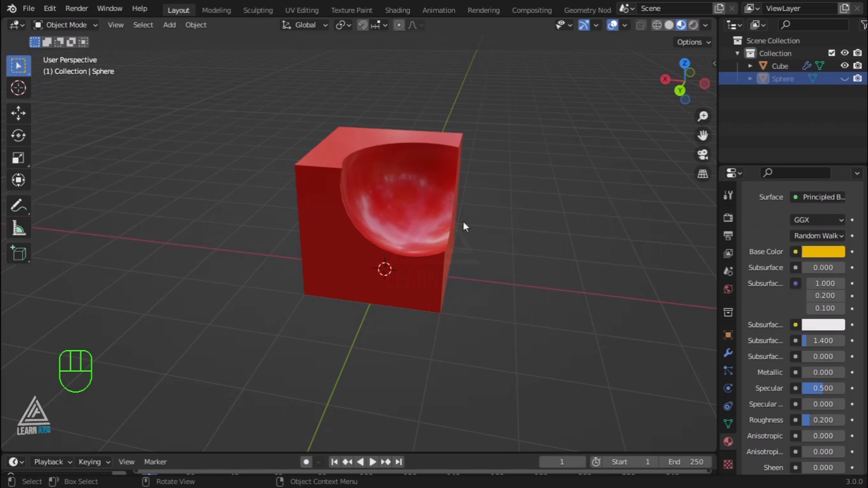
pyautogui.scroll(3, 814, 336)
pyautogui.scroll(4, 809, 335)
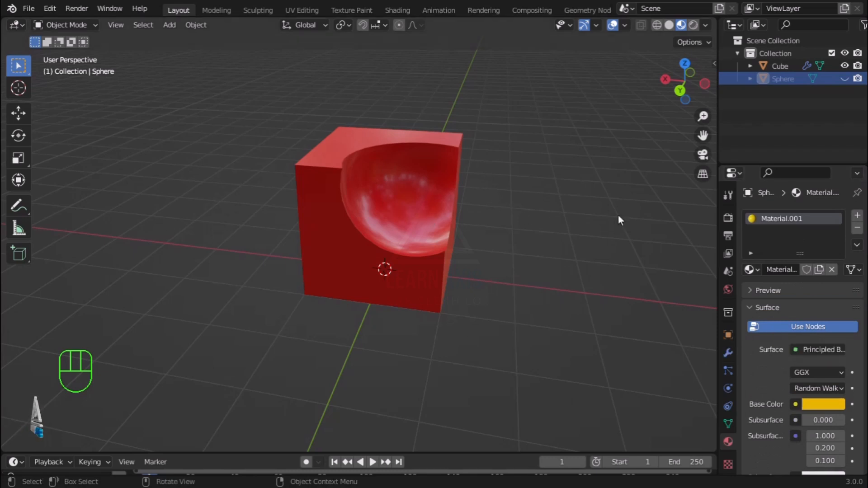
# Step: Select the cube, add a second material slot and assign the sphere's Material.001 to it
pyautogui.hotkey('ctrl', 'z')
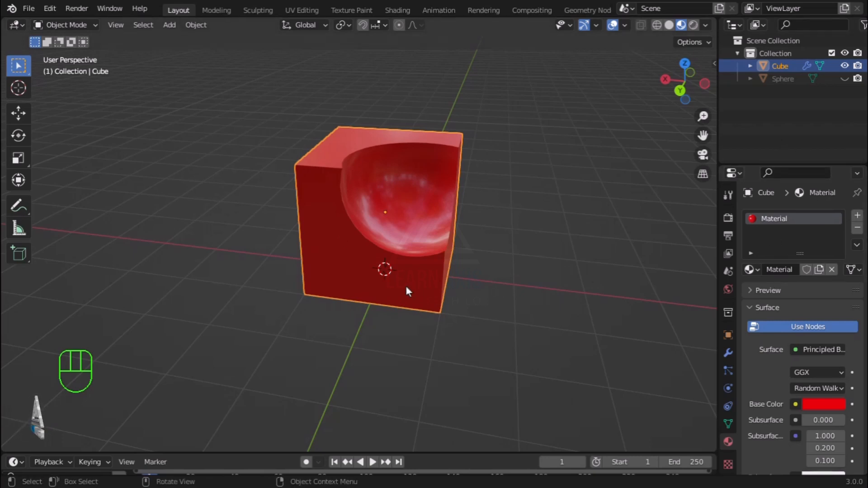
pyautogui.click(859, 217)
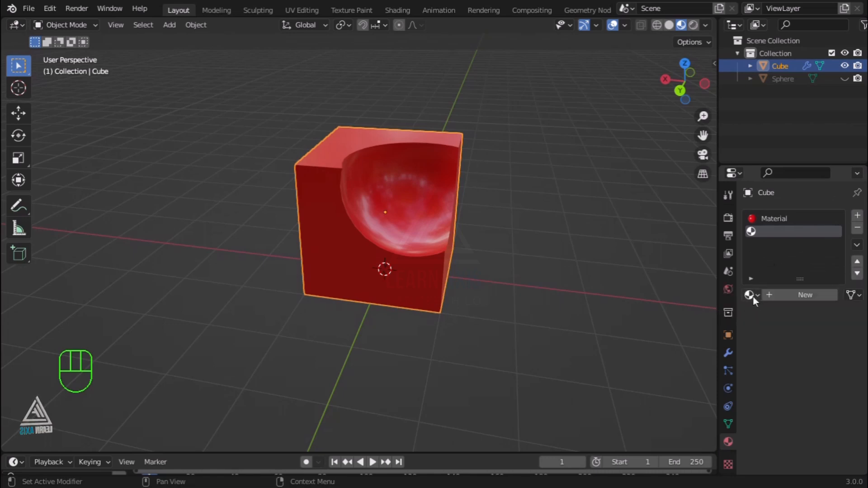
pyautogui.click(751, 295)
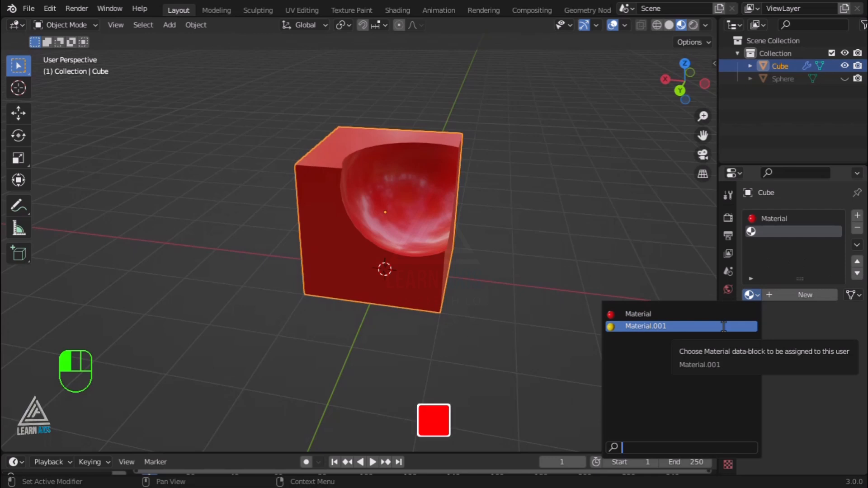
pyautogui.click(646, 326)
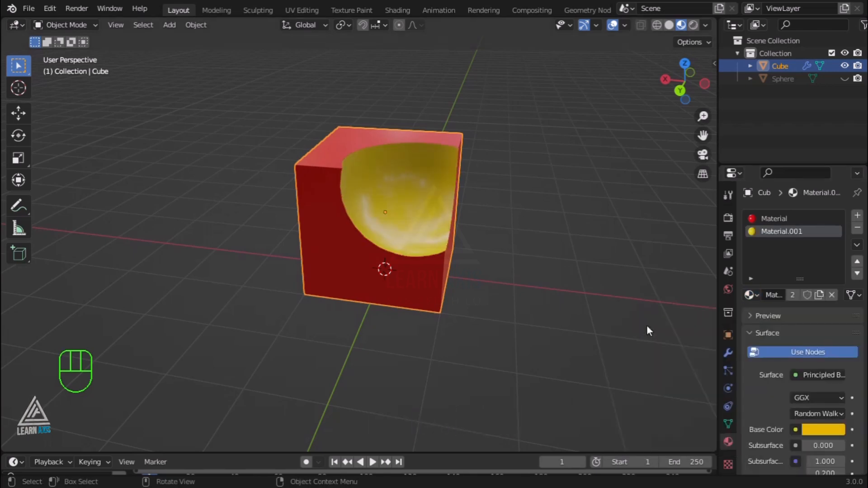
# Step: Change the base color of the cube's first material, Material, to black
pyautogui.moveTo(435, 332); pyautogui.dragTo(407, 328, button='middle')
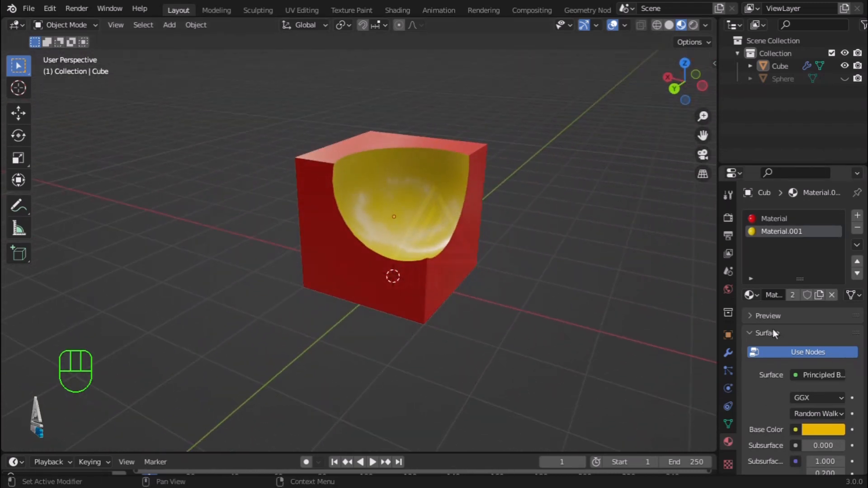
pyautogui.scroll(-5, 772, 330)
pyautogui.scroll(-4, 774, 334)
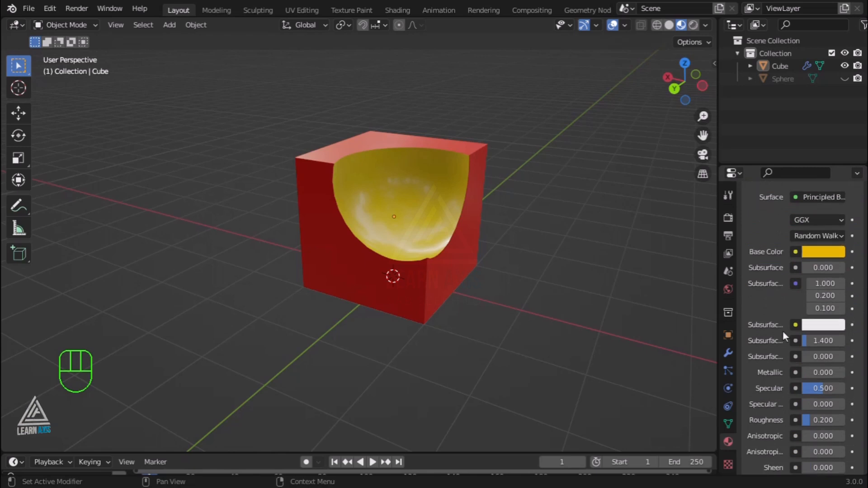
pyautogui.scroll(6, 767, 391)
pyautogui.scroll(3, 782, 290)
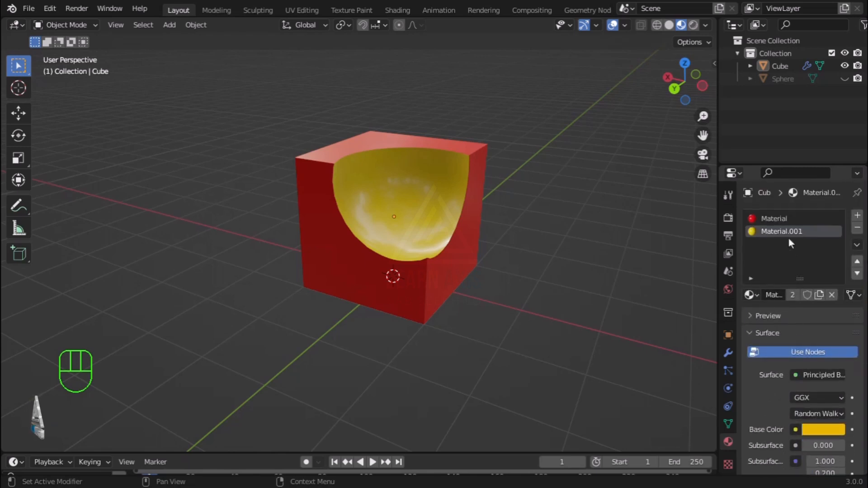
pyautogui.click(778, 218)
pyautogui.scroll(-4, 782, 353)
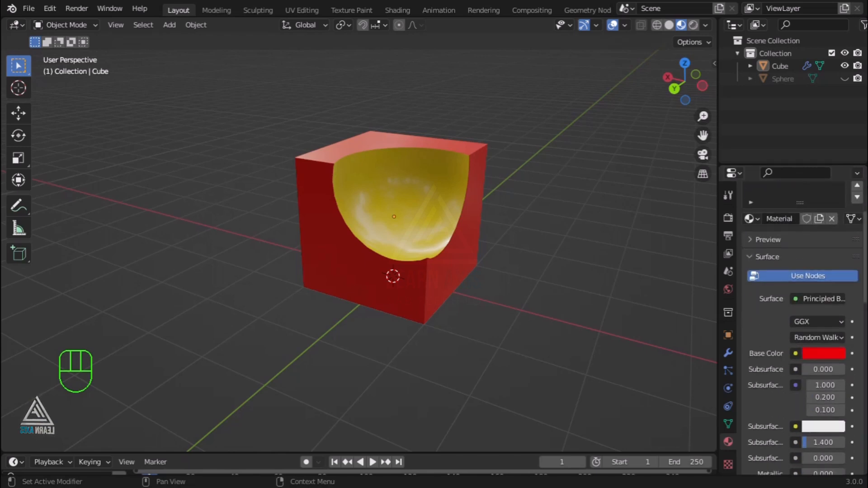
pyautogui.click(837, 354)
pyautogui.moveTo(835, 246); pyautogui.dragTo(835, 267)
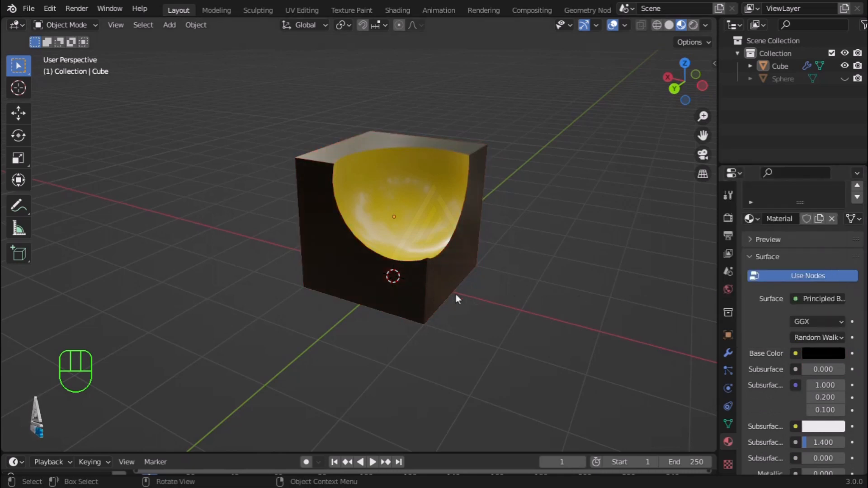
# Step: Change the base color of the cube's Material.001 to bright green, with hue 0.332 and saturation 1.000
pyautogui.click(424, 295)
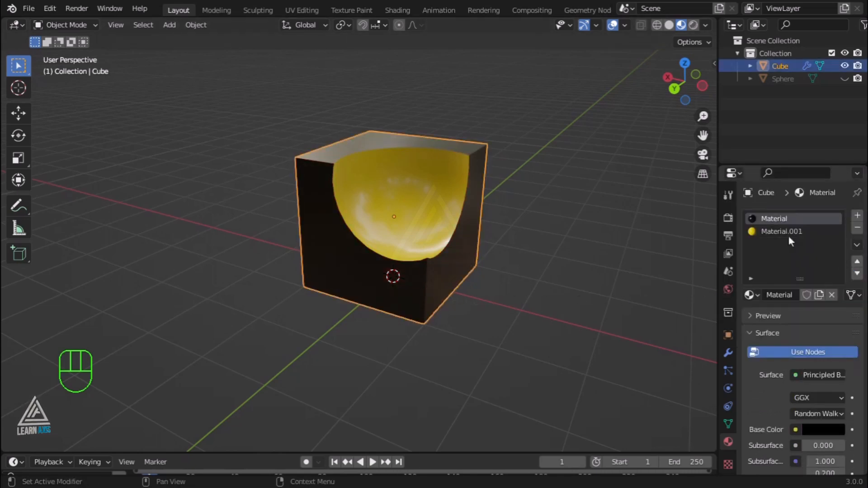
pyautogui.click(789, 232)
pyautogui.scroll(-6, 816, 344)
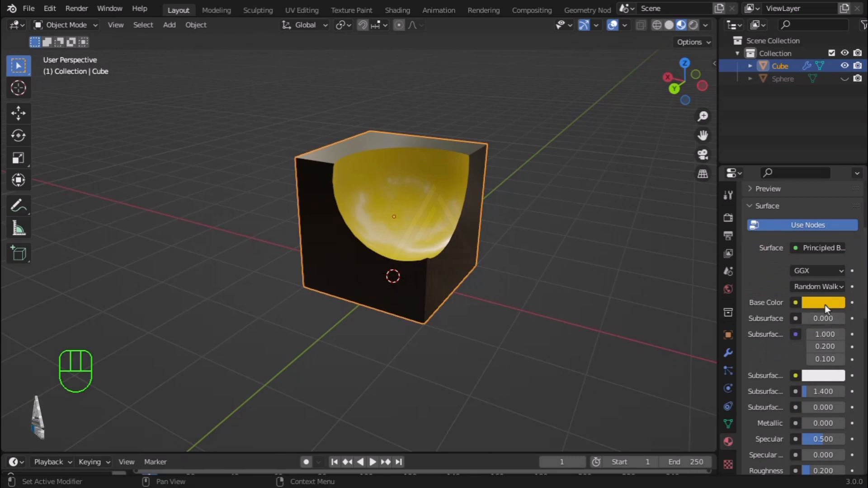
pyautogui.click(826, 303)
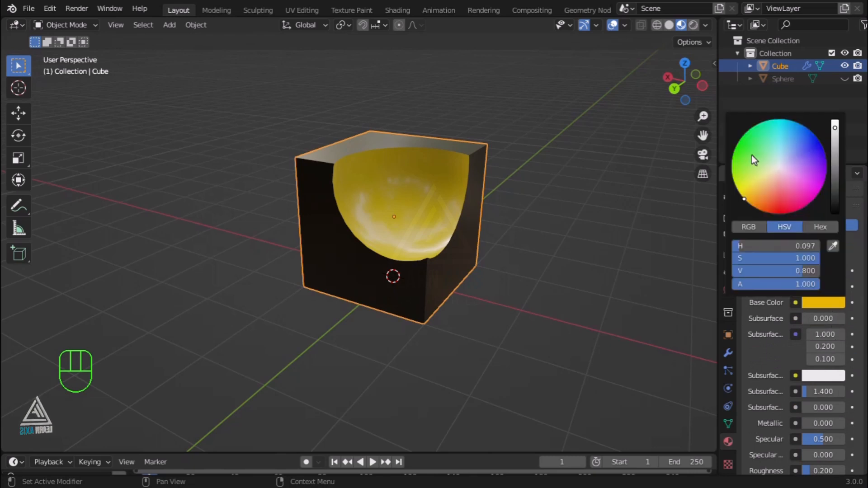
pyautogui.moveTo(751, 155); pyautogui.dragTo(737, 145)
pyautogui.click(595, 234)
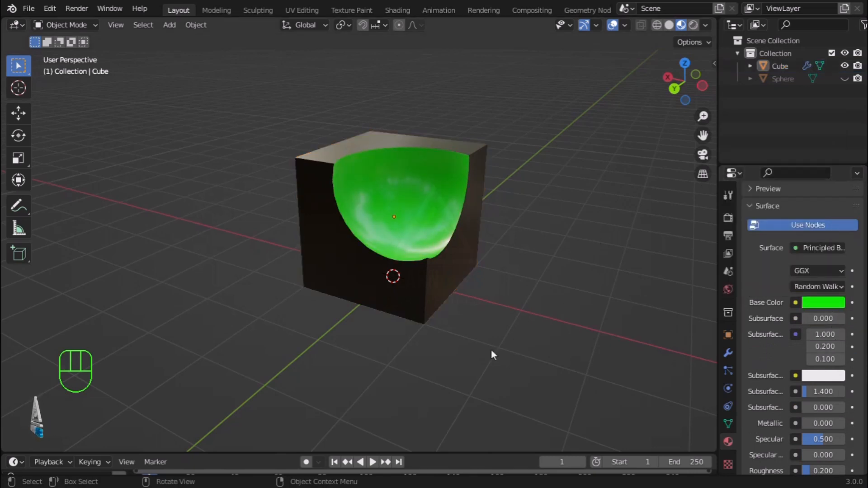
pyautogui.moveTo(481, 355); pyautogui.dragTo(525, 351, button='middle')
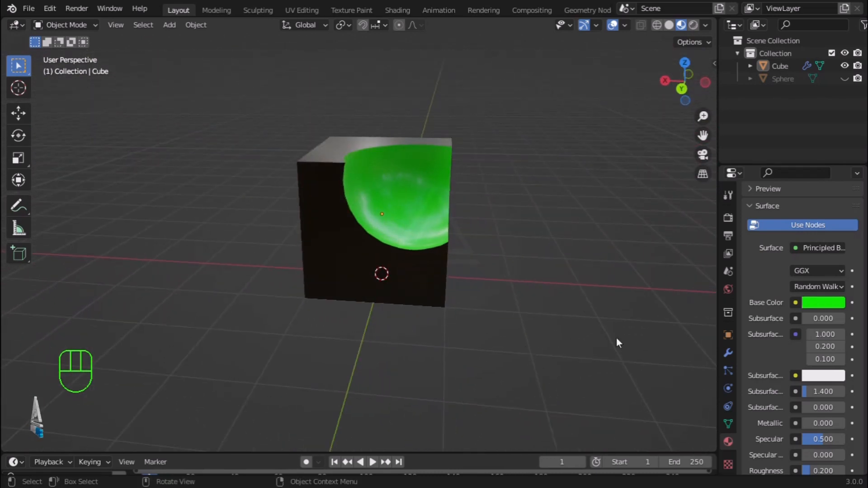
# Step: Select the cube and apply its Boolean Difference modifier
pyautogui.click(787, 79)
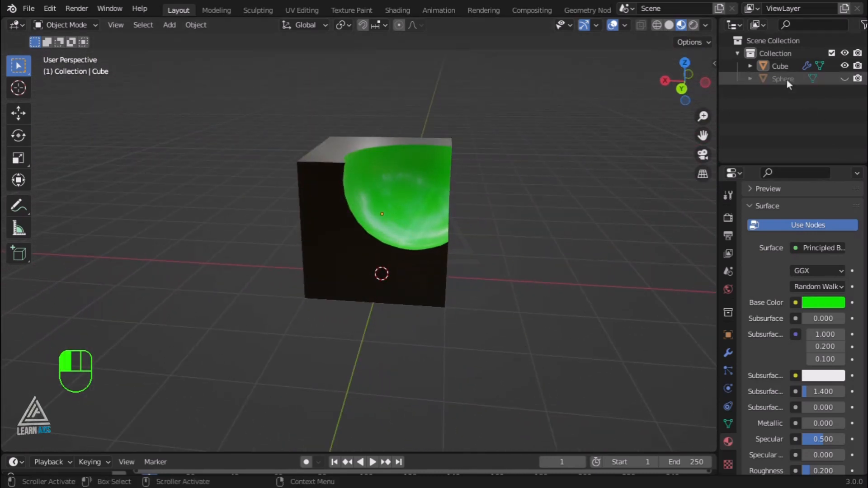
pyautogui.click(783, 68)
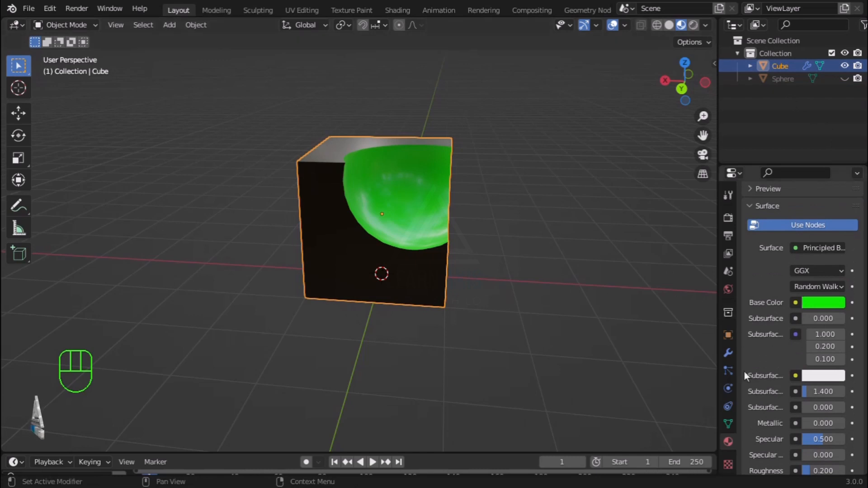
pyautogui.click(727, 356)
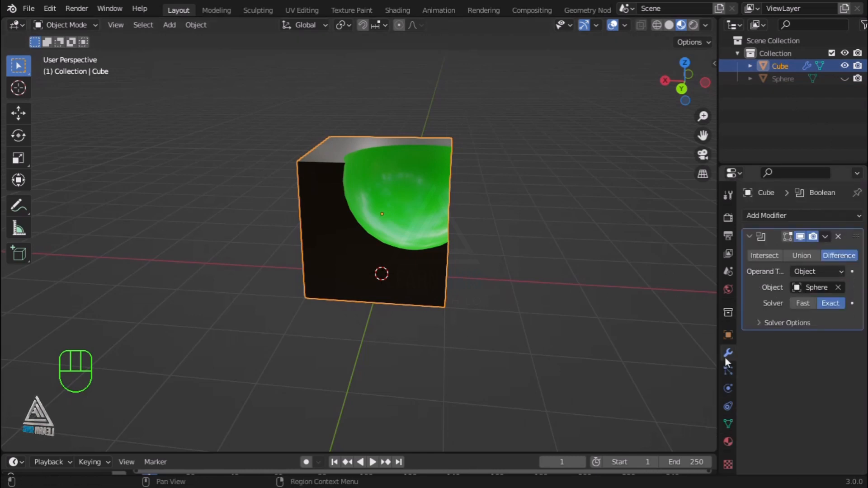
pyautogui.click(826, 236)
pyautogui.click(801, 252)
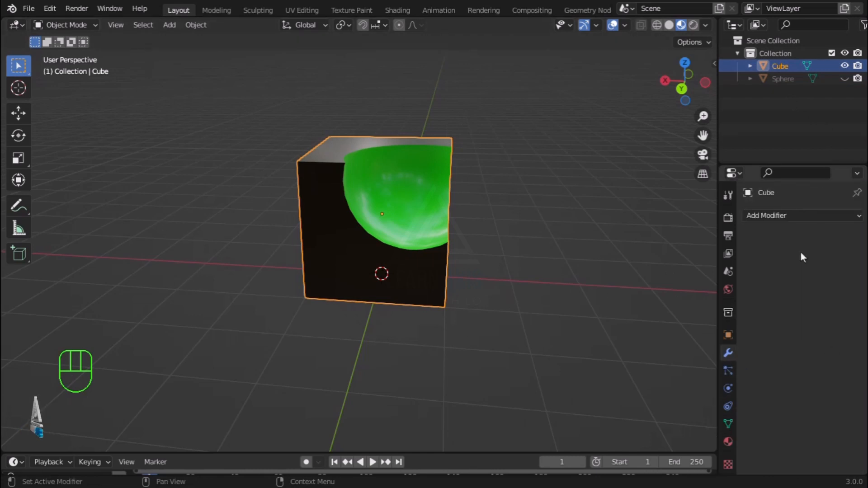
# Step: Delete the hidden sphere from the scene
pyautogui.click(776, 82)
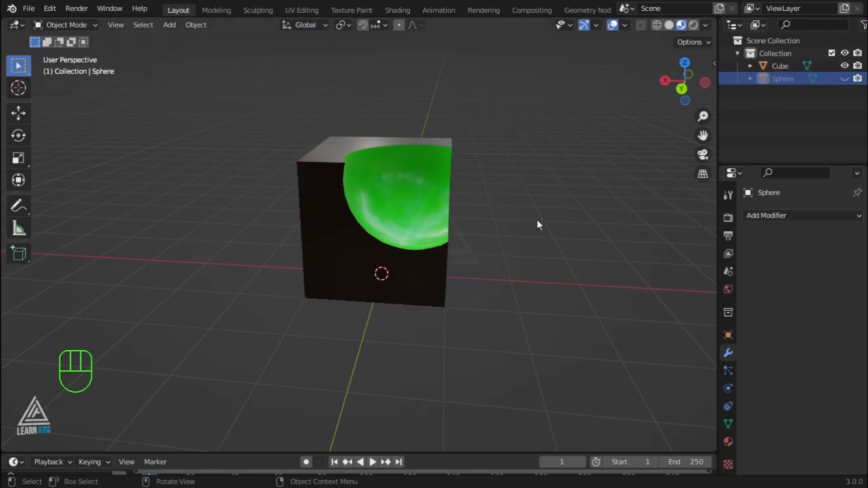
pyautogui.press('x')
pyautogui.click(523, 251)
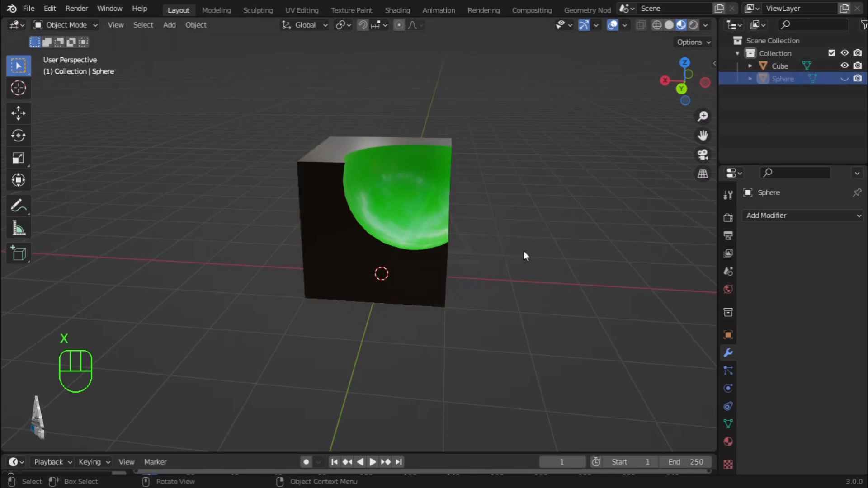
pyautogui.moveTo(538, 312); pyautogui.dragTo(520, 307, button='middle')
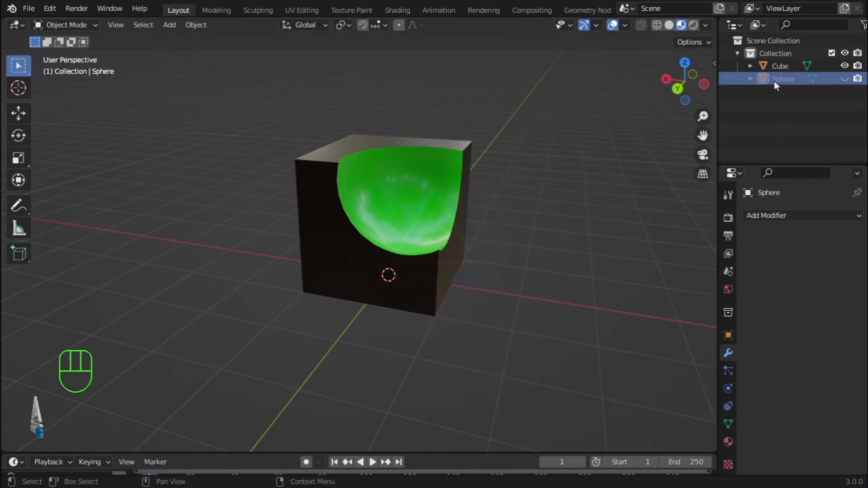
pyautogui.press('x')
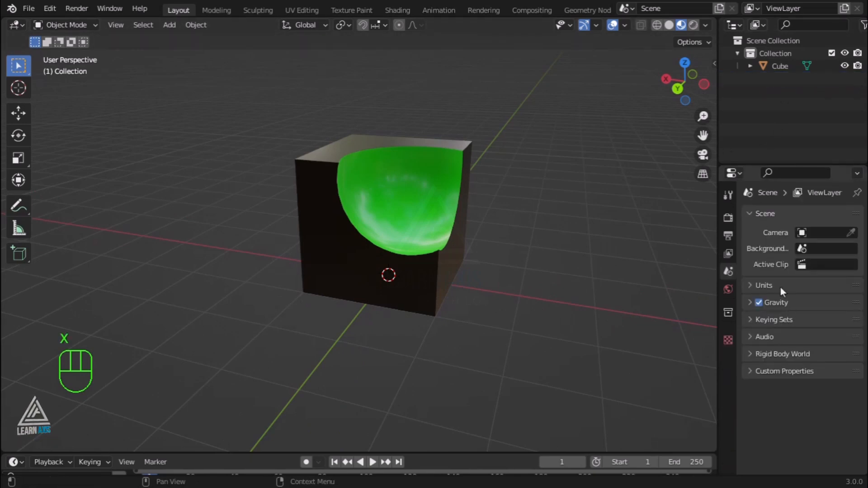
# Step: Change the base color of the cut cube's Material.001 from green to bright magenta pink
pyautogui.click(770, 69)
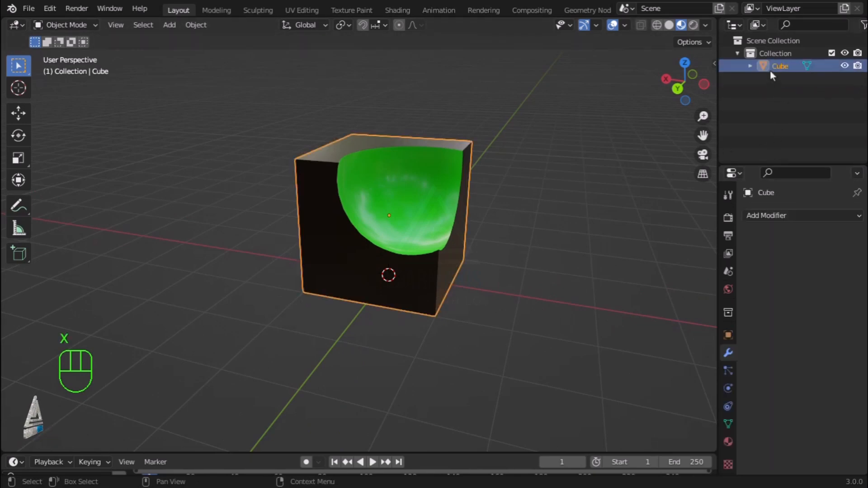
pyautogui.click(727, 442)
pyautogui.click(823, 430)
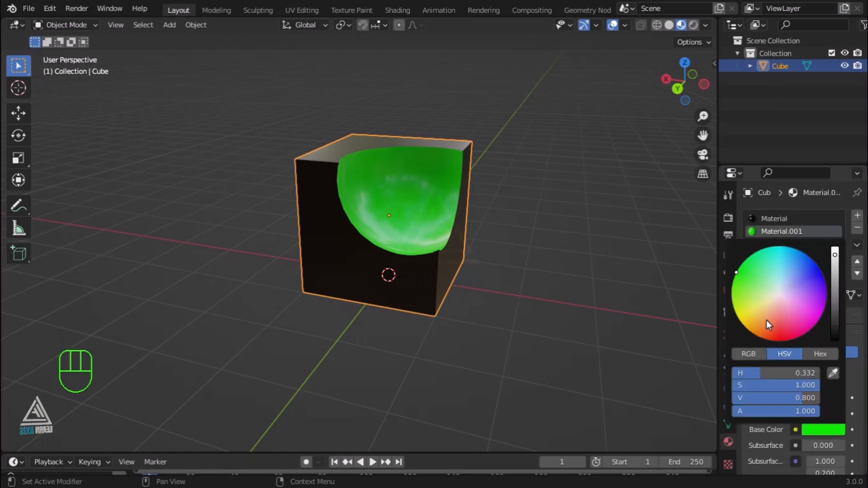
pyautogui.click(766, 320)
pyautogui.moveTo(797, 327)
pyautogui.mouseDown()
pyautogui.moveTo(803, 300)
pyautogui.moveTo(810, 331)
pyautogui.mouseUp()
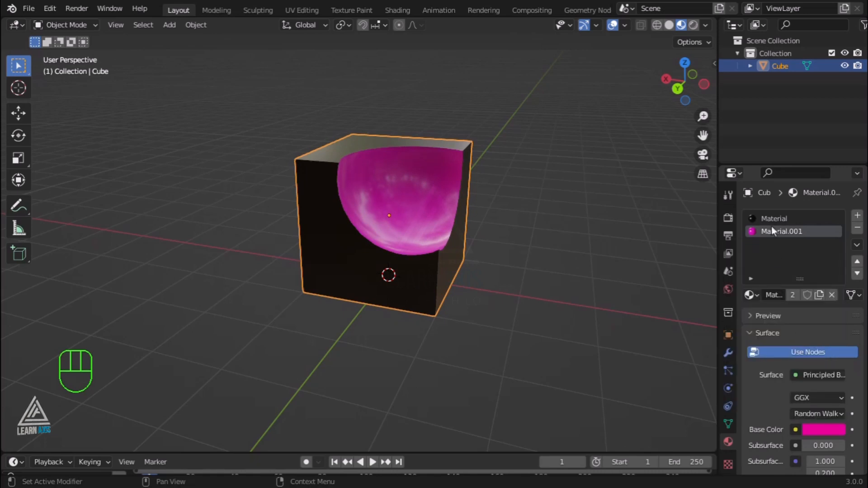
# Step: Change the base color of the cube's first material, Material, to dark grey
pyautogui.click(786, 218)
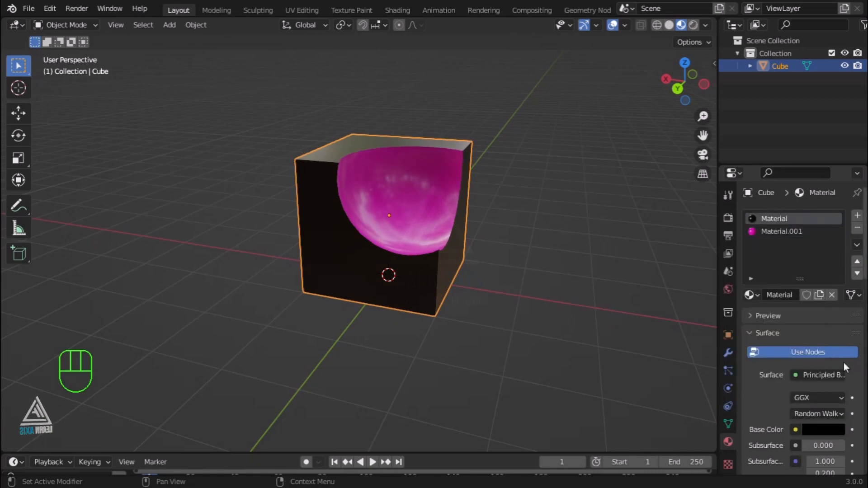
pyautogui.click(818, 232)
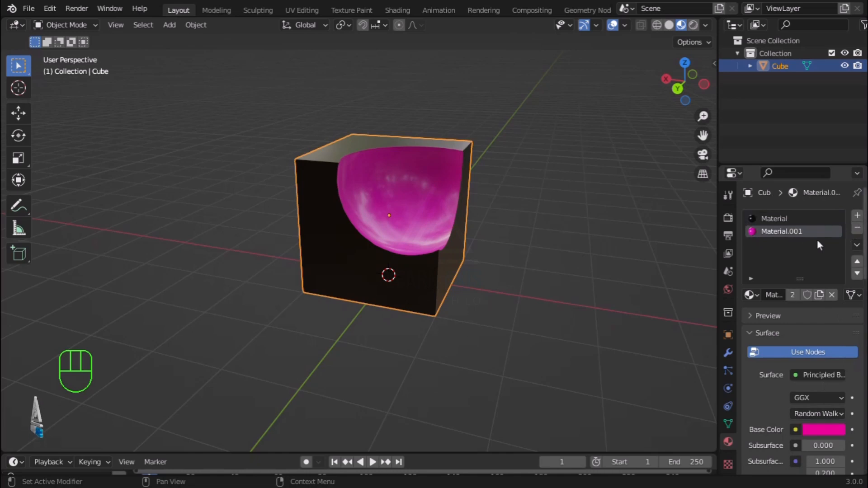
pyautogui.click(781, 220)
pyautogui.click(836, 430)
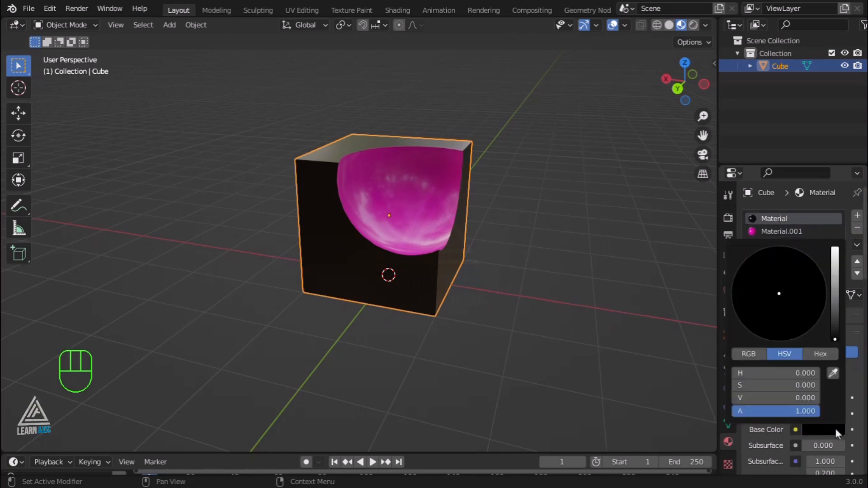
pyautogui.moveTo(838, 292); pyautogui.dragTo(835, 310)
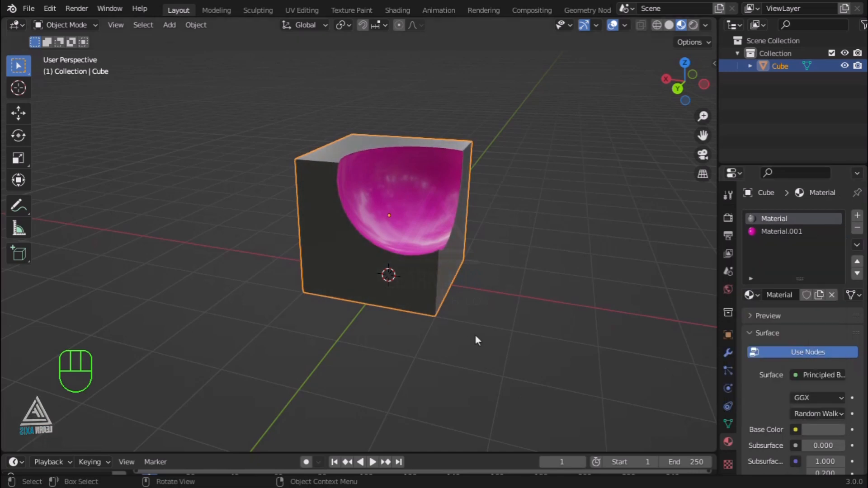
# Step: Add a new Boolean modifier to the cube and cycle its operation through Intersect and Union, ending on Difference
pyautogui.click(569, 328)
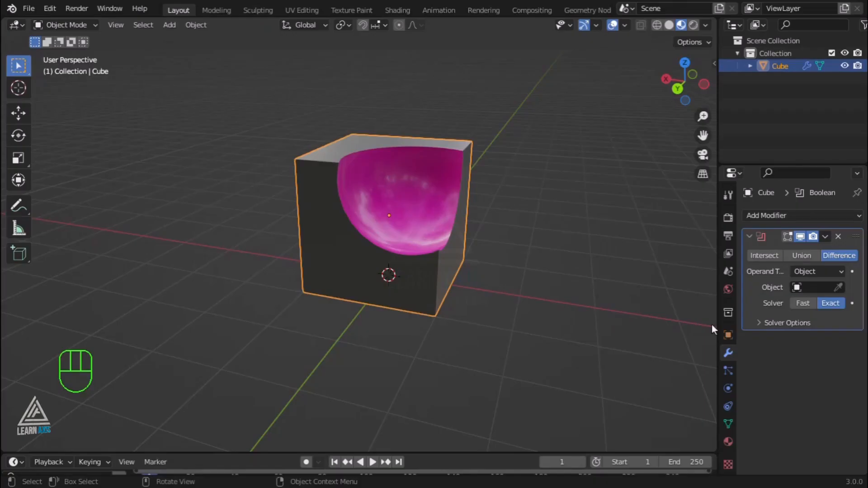
pyautogui.click(767, 260)
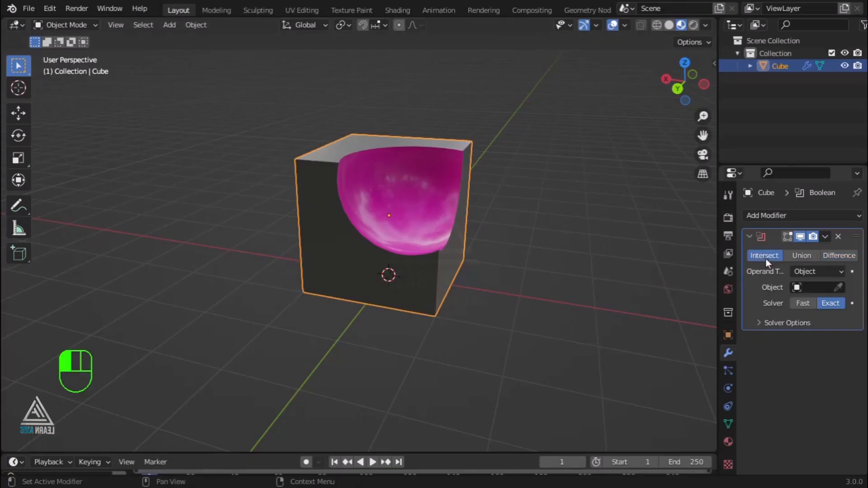
pyautogui.click(796, 260)
pyautogui.click(829, 257)
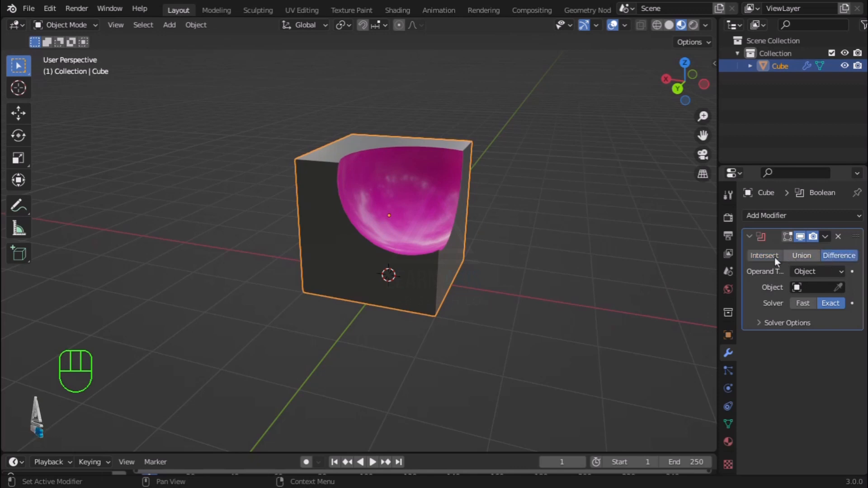
pyautogui.click(773, 257)
pyautogui.click(796, 256)
pyautogui.click(835, 256)
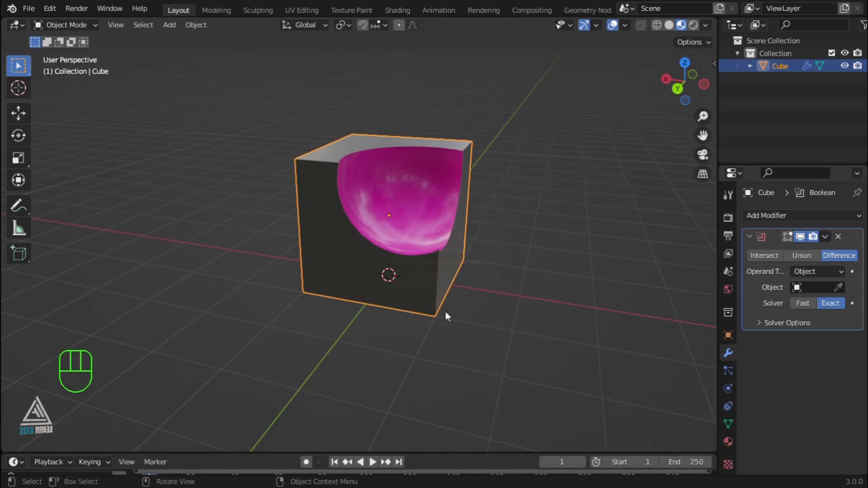
pyautogui.moveTo(368, 364); pyautogui.dragTo(413, 320, button='middle')
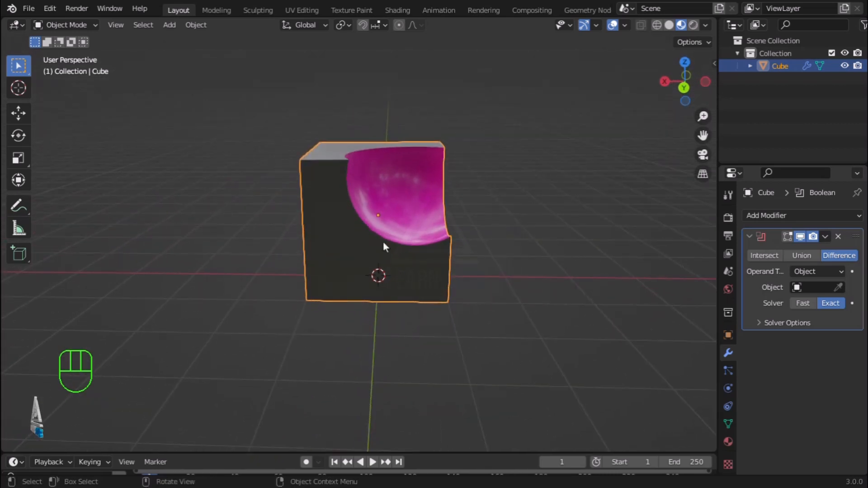